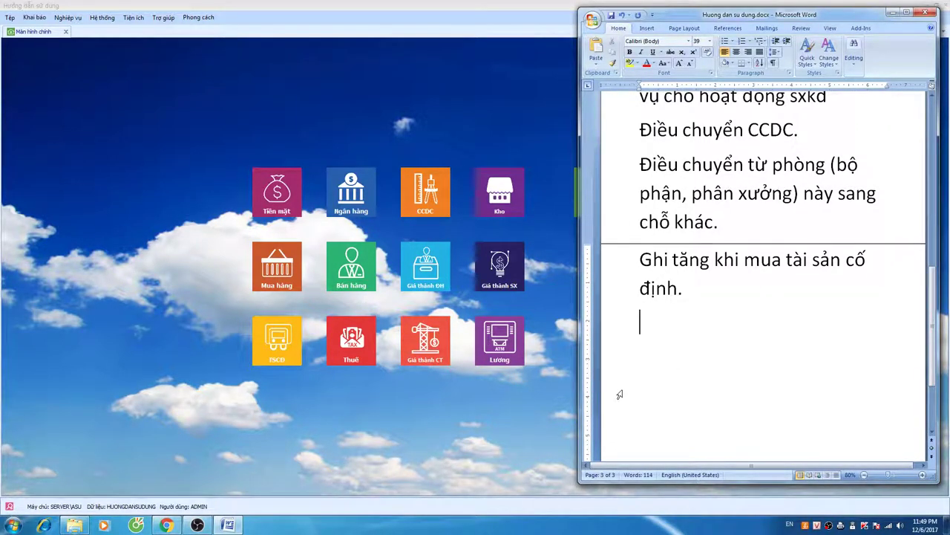
# - Write the line "Khai báo tài sản mới trong phần khai báo:" below the fixed-asset purchase line in the Word document
pyautogui.write('Khai báo tà')
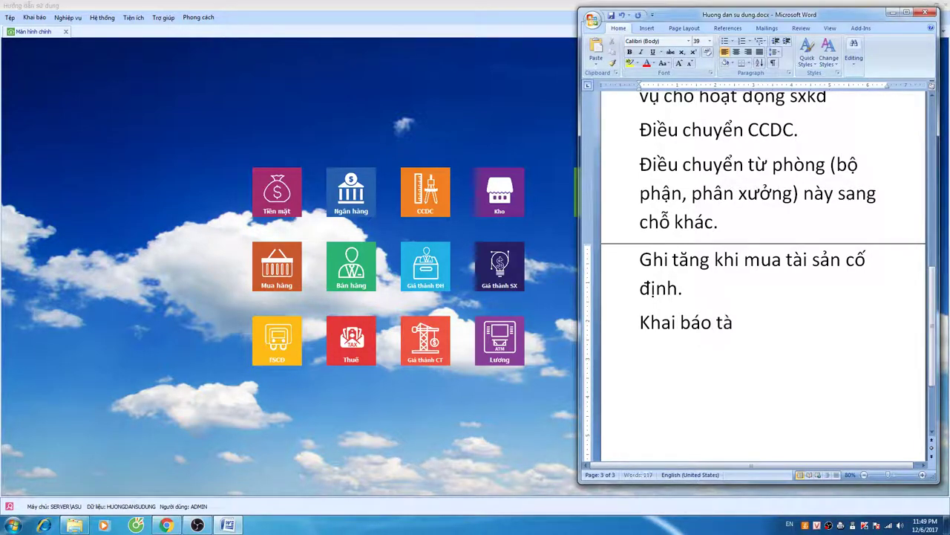
pyautogui.write('i sa')
pyautogui.write('n mới tr')
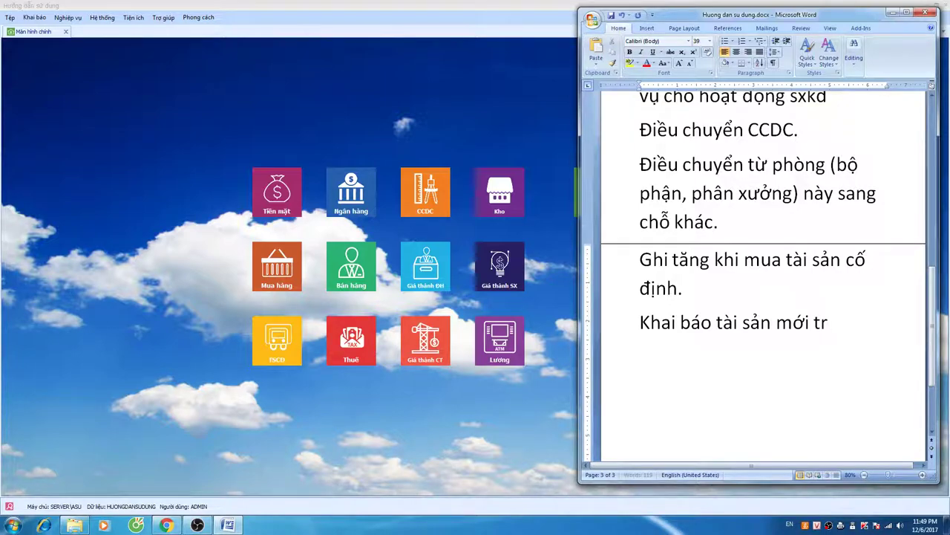
pyautogui.write('ong phần kh')
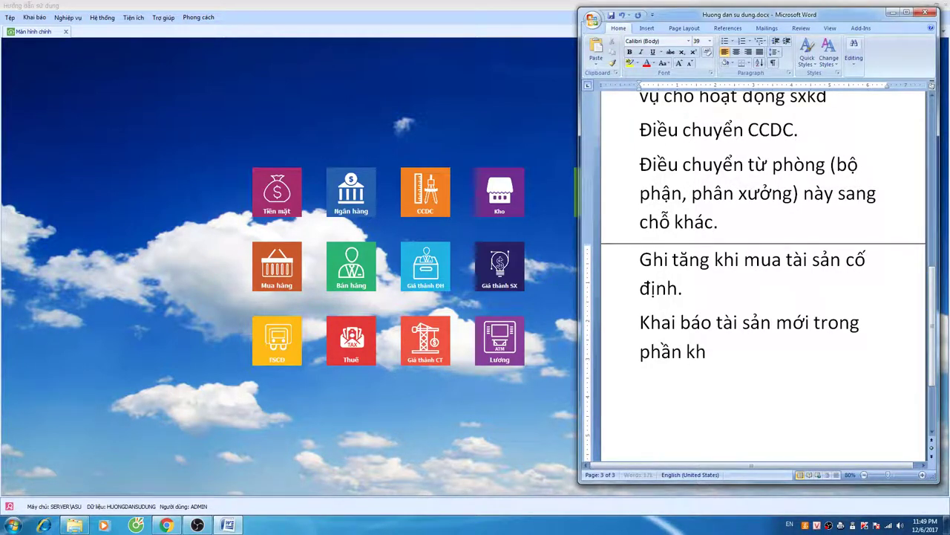
pyautogui.write('ai báo:')
pyautogui.press('Return')
# - Add the line "Lập chứng từ ghi tăng:" below the asset declaration line
pyautogui.write('Lập chưn')
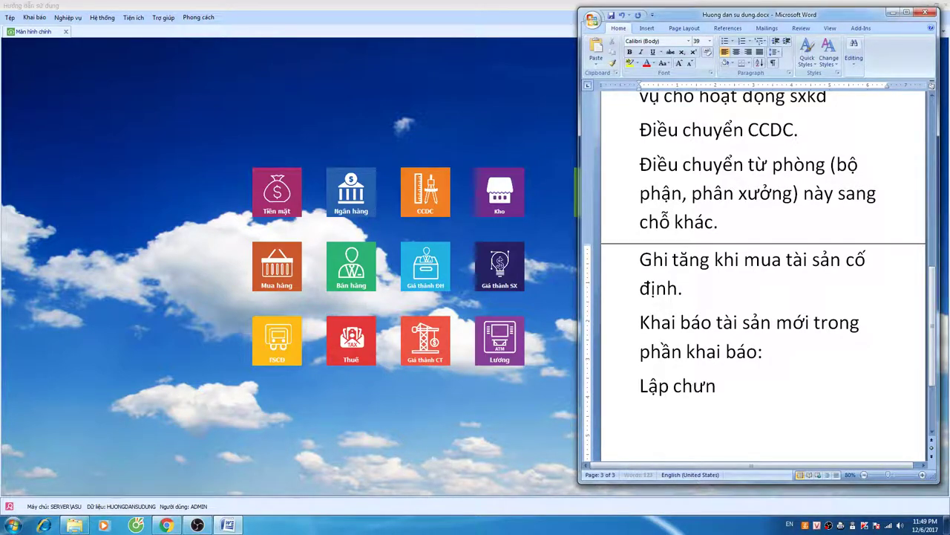
pyautogui.press('BackSpace')
pyautogui.press('BackSpace')
pyautogui.write('ứng từ ghi t')
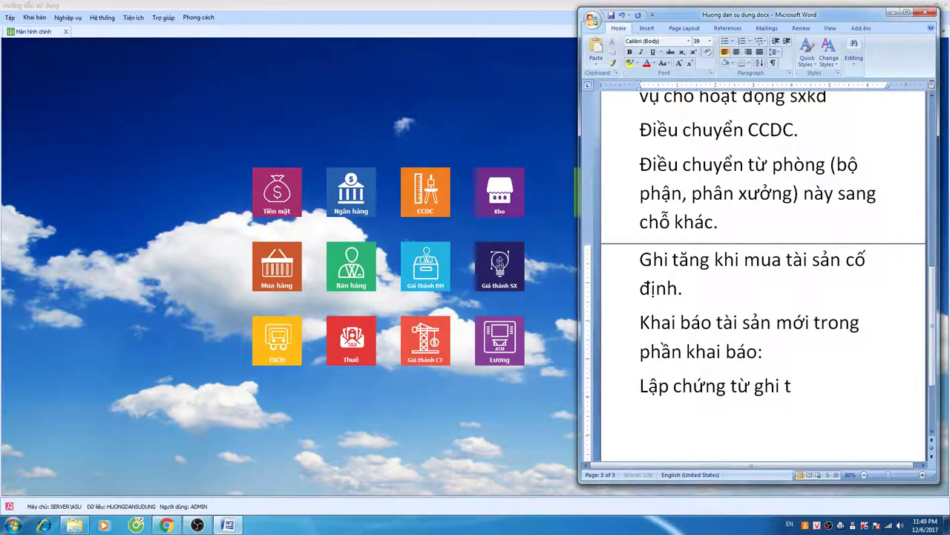
pyautogui.write('ăng:')
pyautogui.press('Return')
# - Add the line "Khi các bạn sử dụng phần mềm nhập số liệu bắt đầu từ ngày 01/01/2017" and end the paragraph
pyautogui.write('Khi các b')
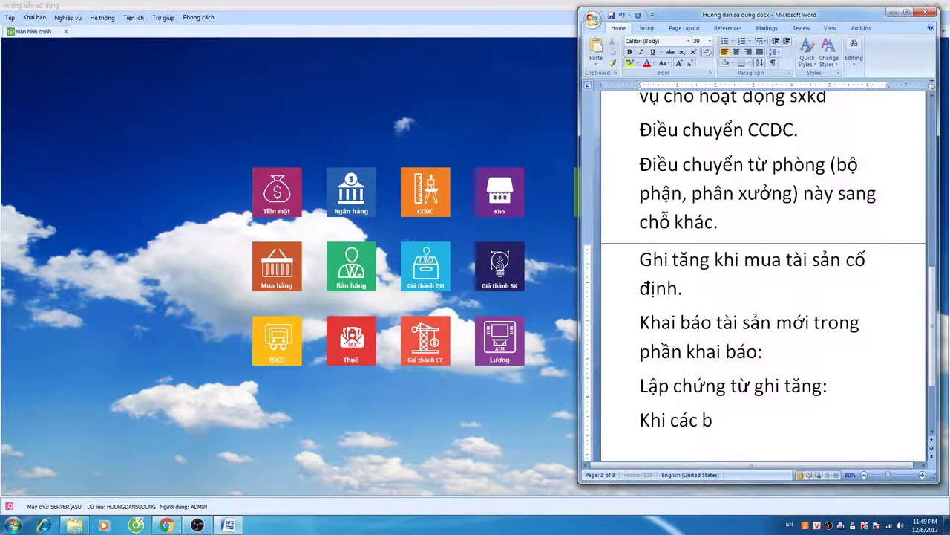
pyautogui.write('ạn sử dụng')
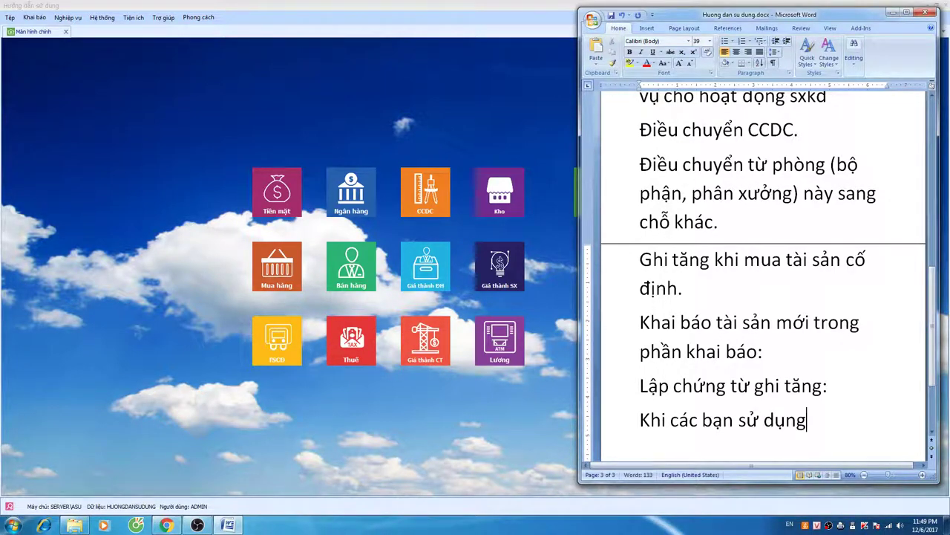
pyautogui.write(' phần mềm')
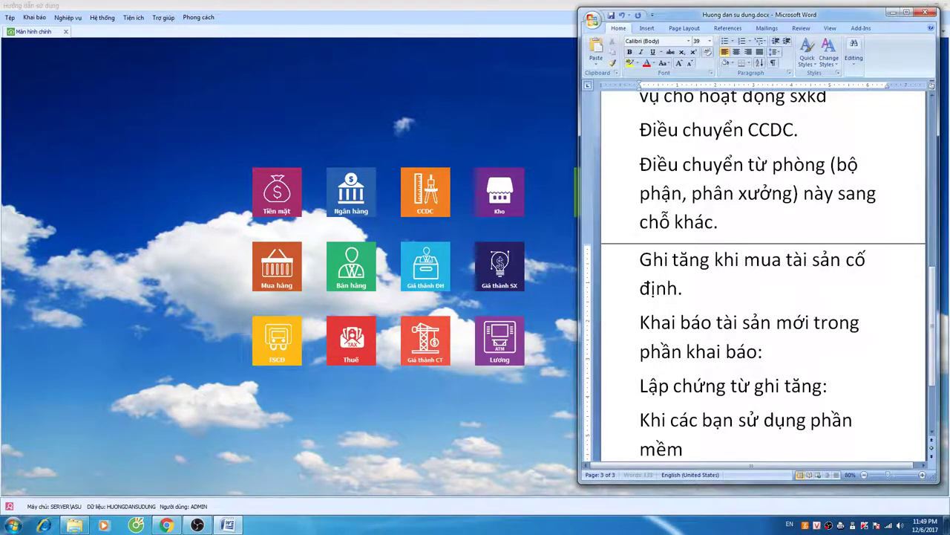
pyautogui.write(' nhập so')
pyautogui.write(' l')
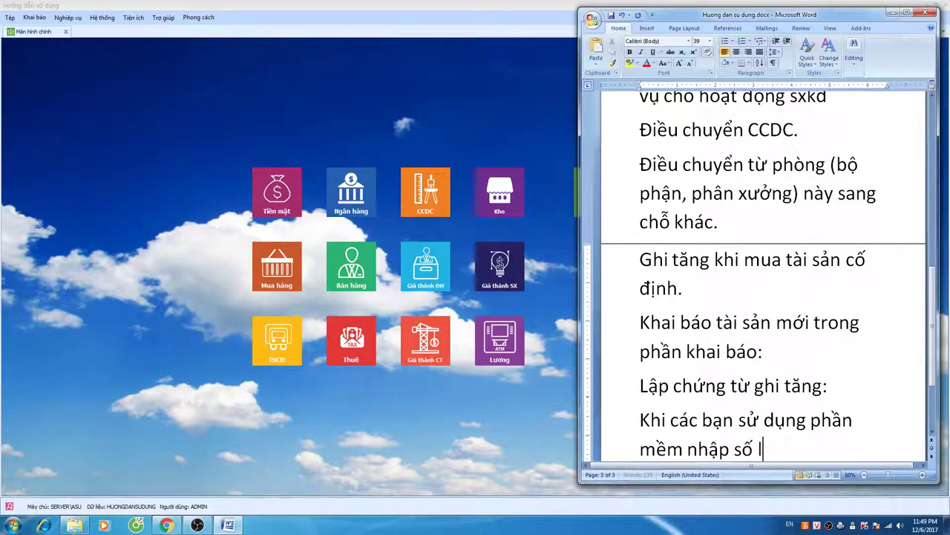
pyautogui.write('iệu')
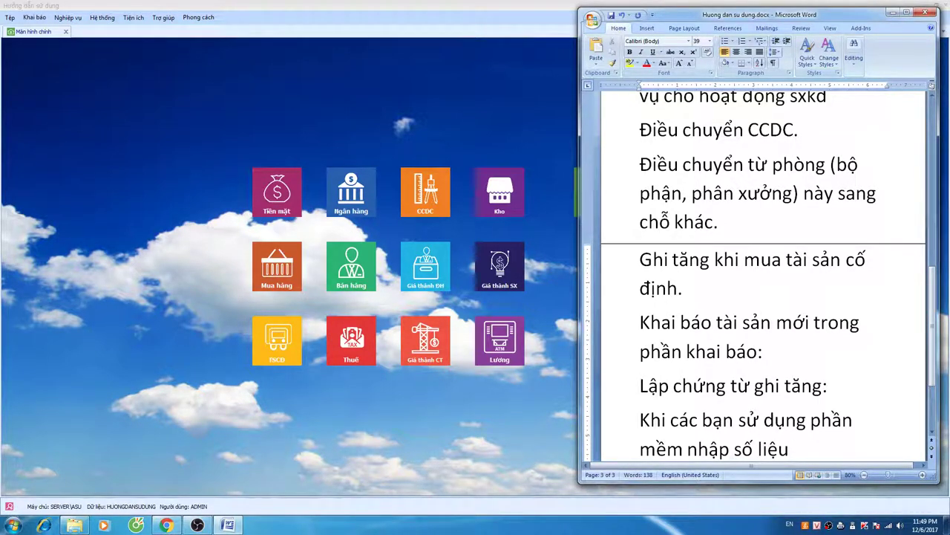
pyautogui.write(' bắt đa')
pyautogui.write('u')
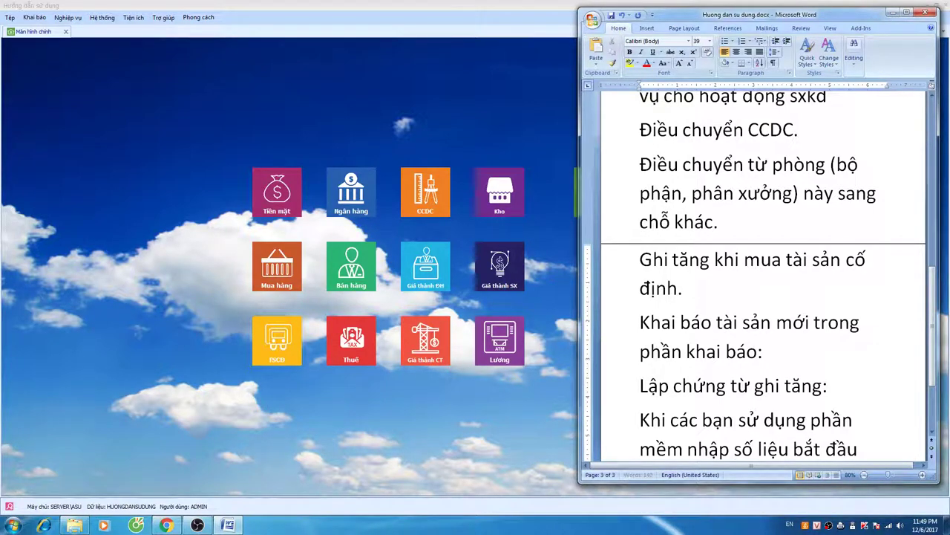
pyautogui.write(' từ ngày')
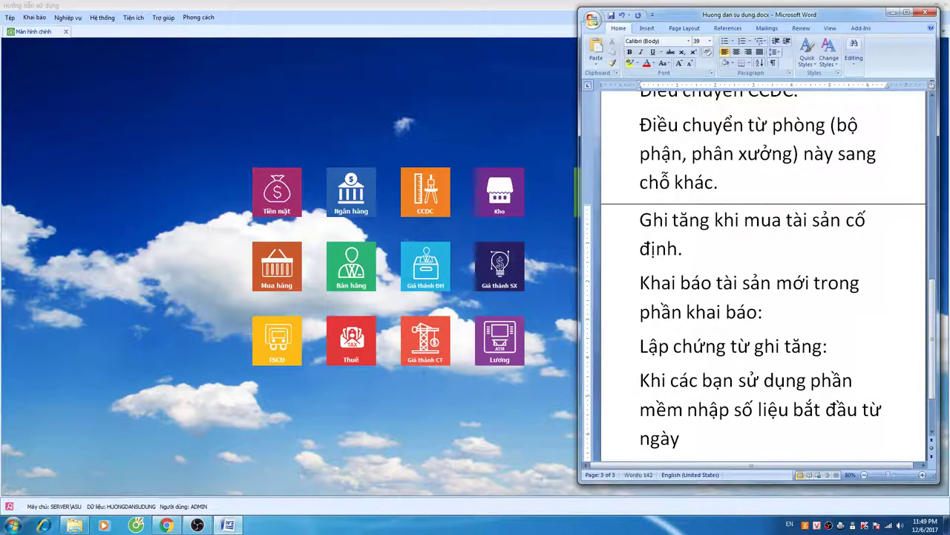
pyautogui.write(' 01/01/2017')
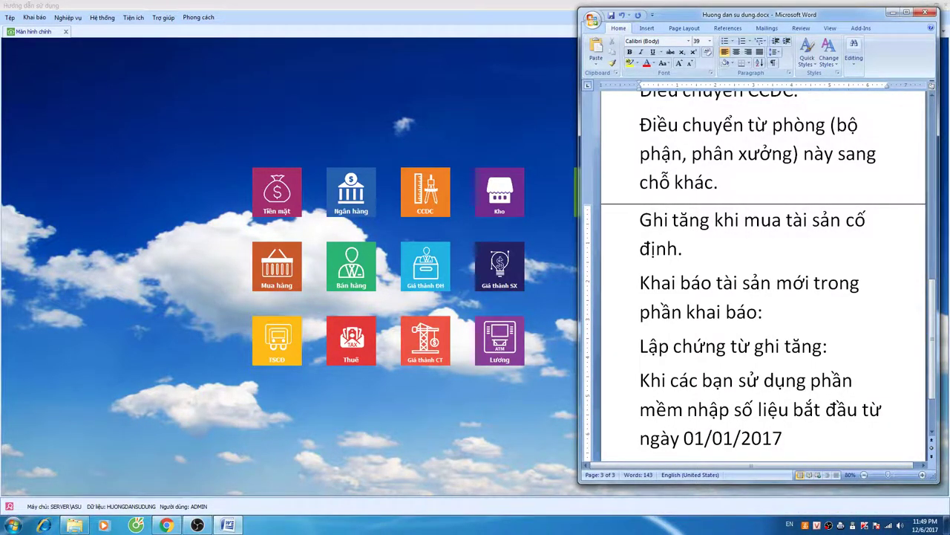
pyautogui.press('Return')
# - Write "Thì đối với những tài sản mua sau ngày này các bạn phải lập chứng từ mới có thể" in the new paragraph
pyautogui.write('Thì đối v')
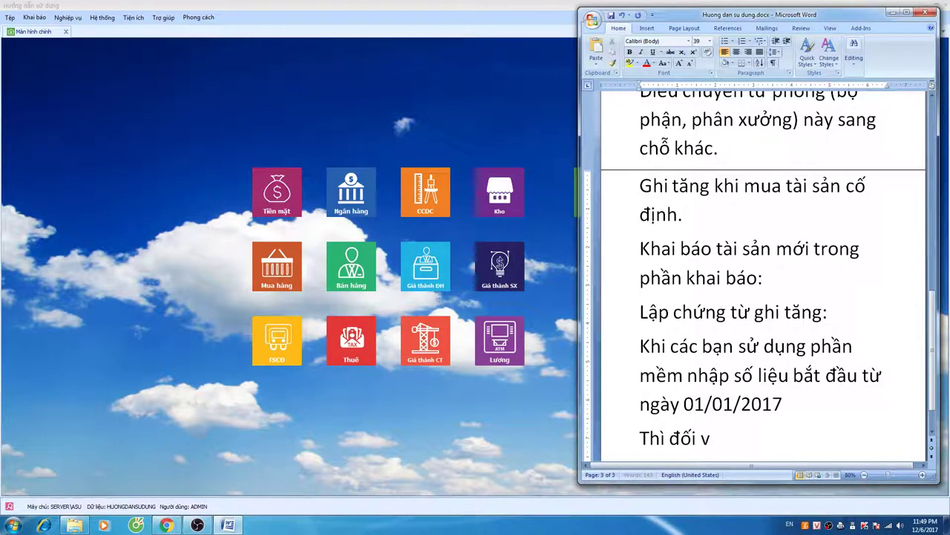
pyautogui.write('ới nhưng t')
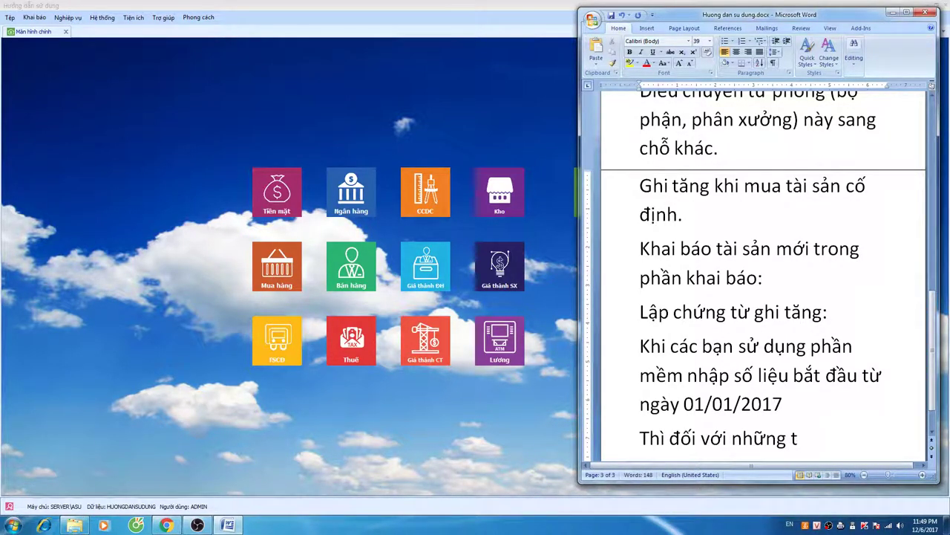
pyautogui.write('ài sản')
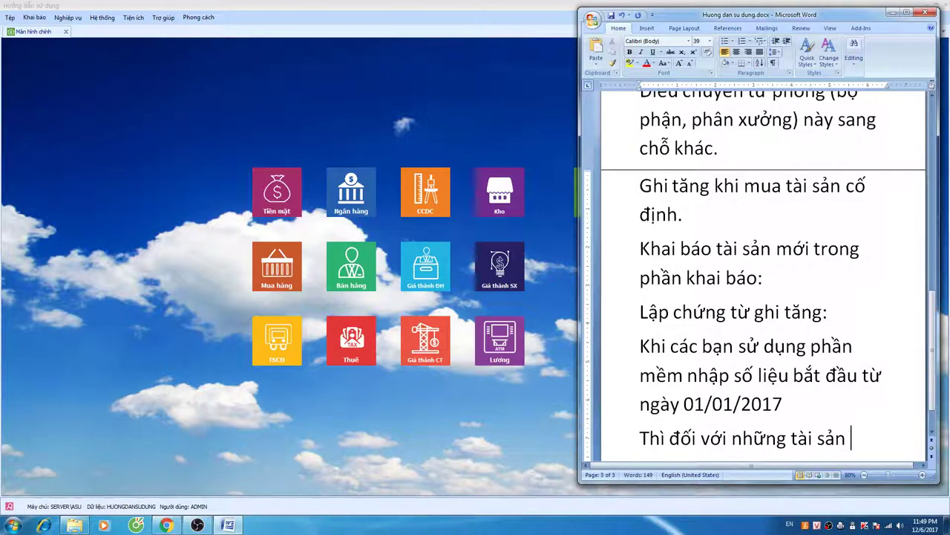
pyautogui.write(' m')
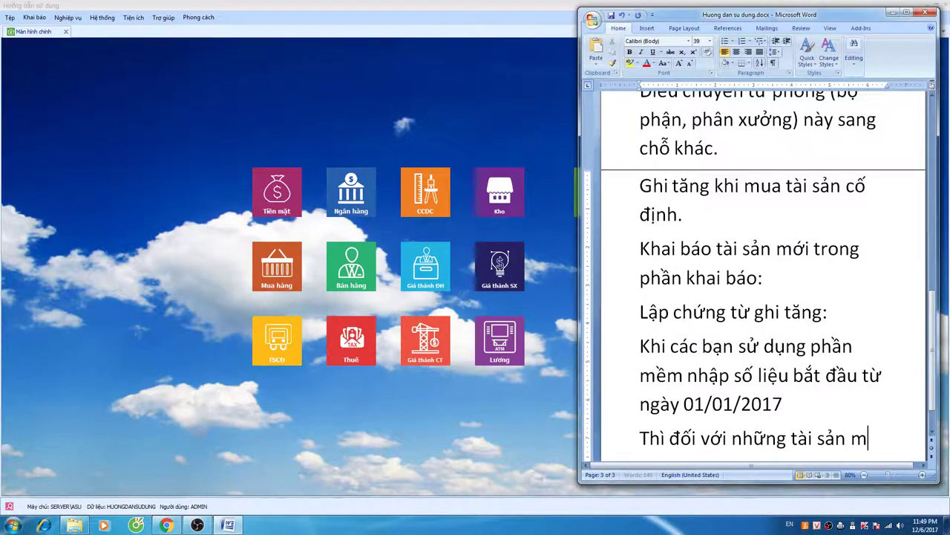
pyautogui.write('ua sau')
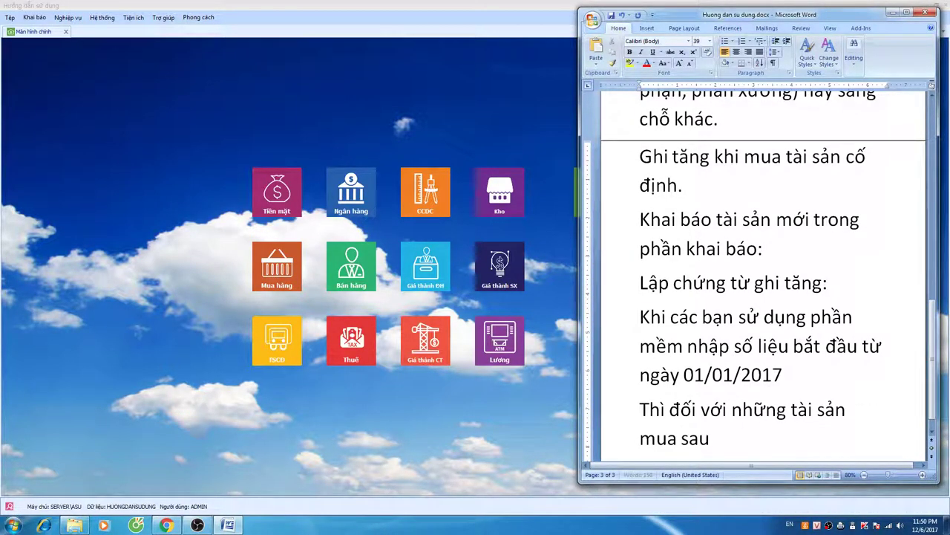
pyautogui.write(' ngày ')
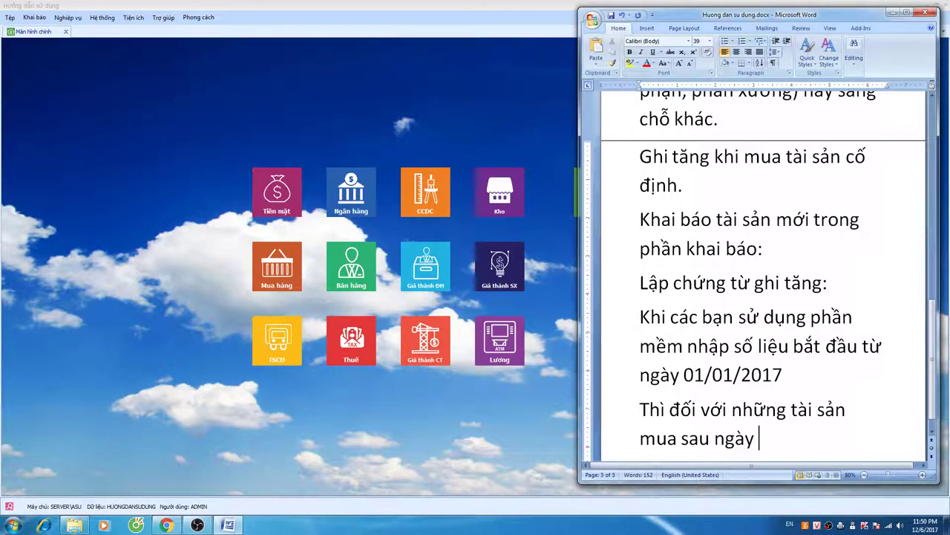
pyautogui.write('này cac')
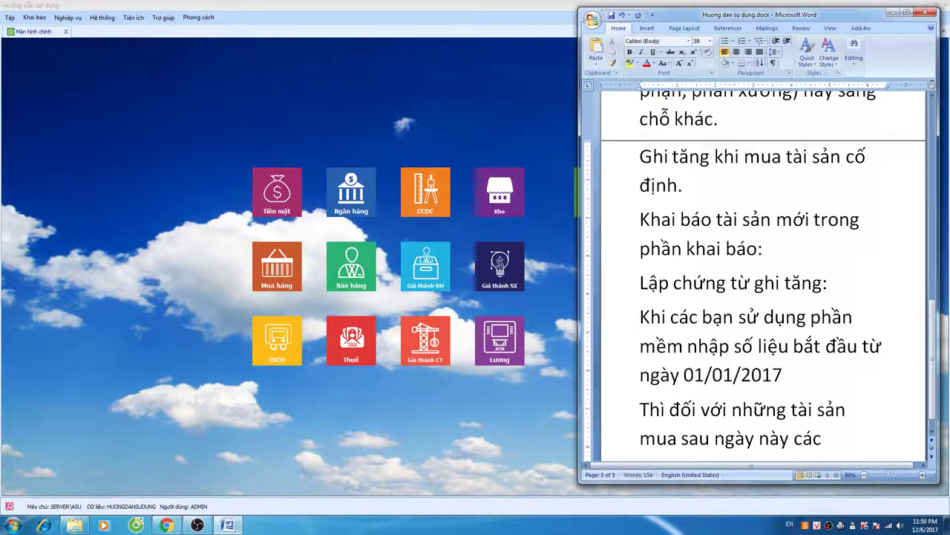
pyautogui.write('s banj phair laapj c')
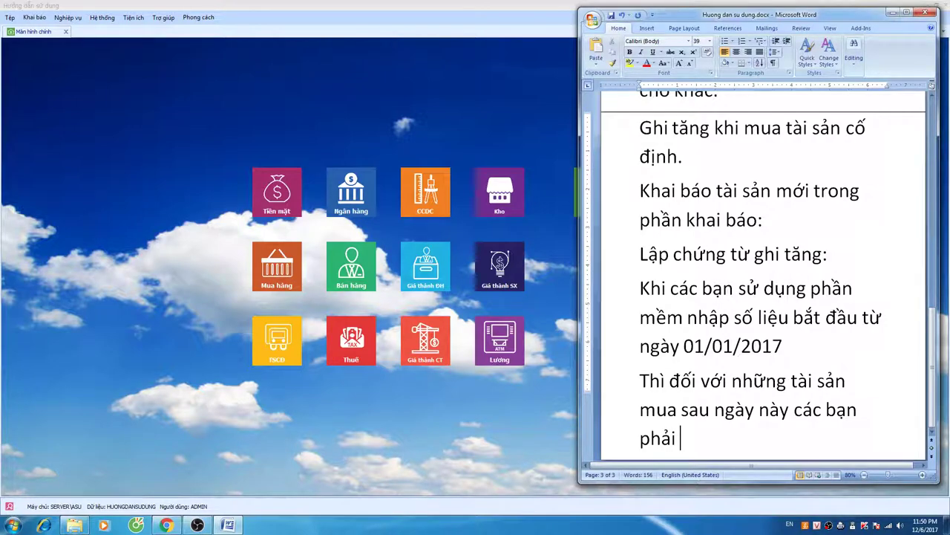
pyautogui.write('hungws tuwf mowi')
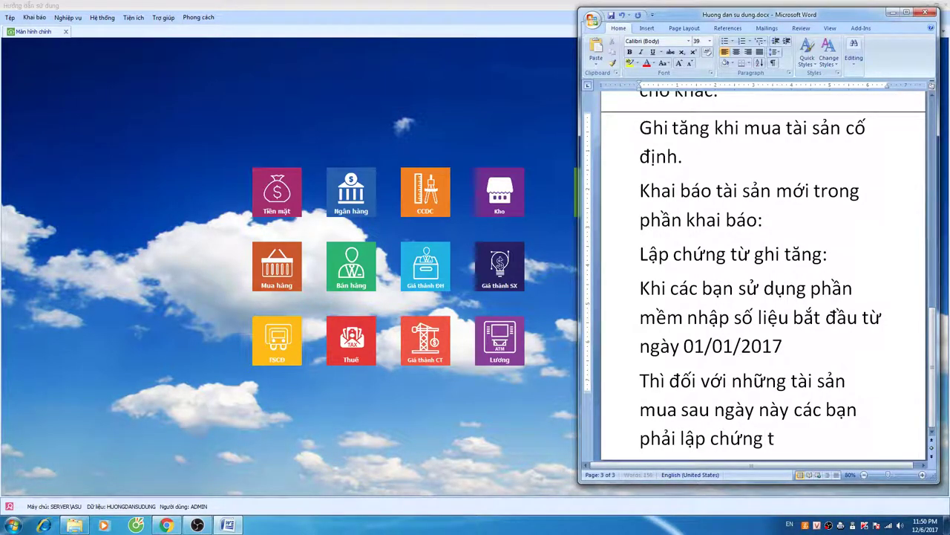
pyautogui.write('s cos theer')
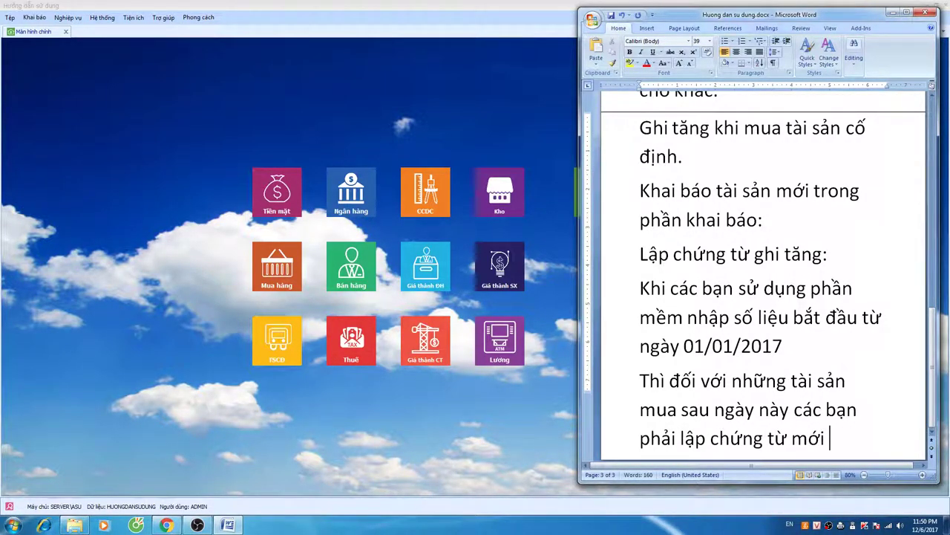
# - Continue the sentence about newly bought assets with "chuyển tài sản sang trạng thái đang sử dụng"
pyautogui.write(' chuye')
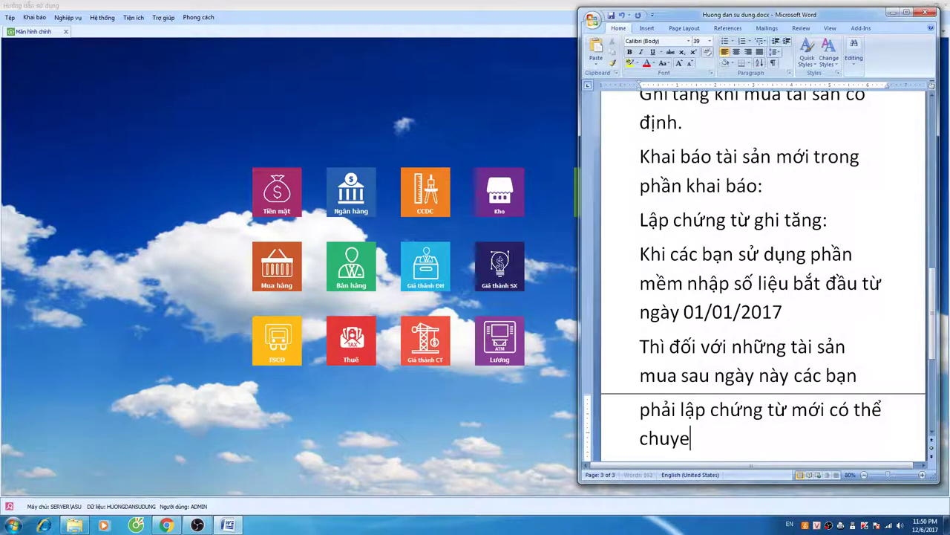
pyautogui.write('enr taif sa')
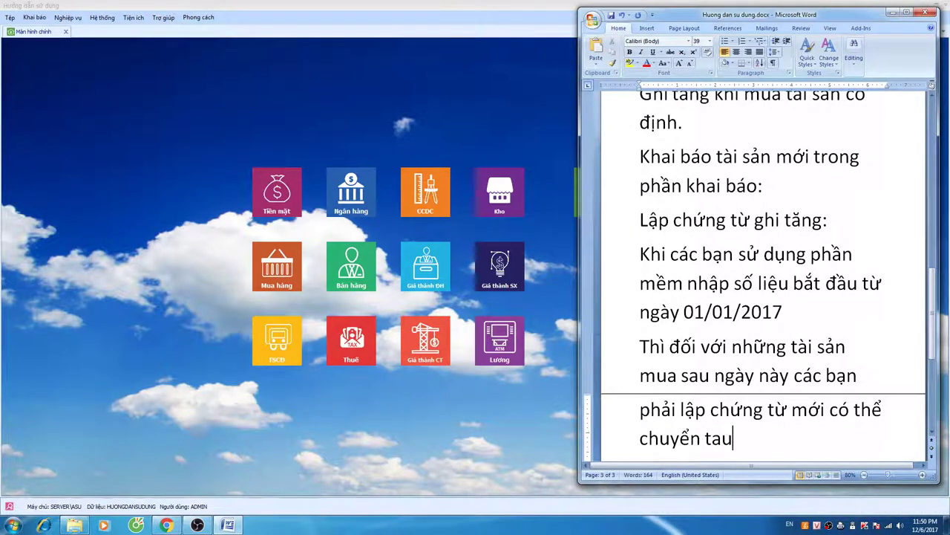
pyautogui.write('n')
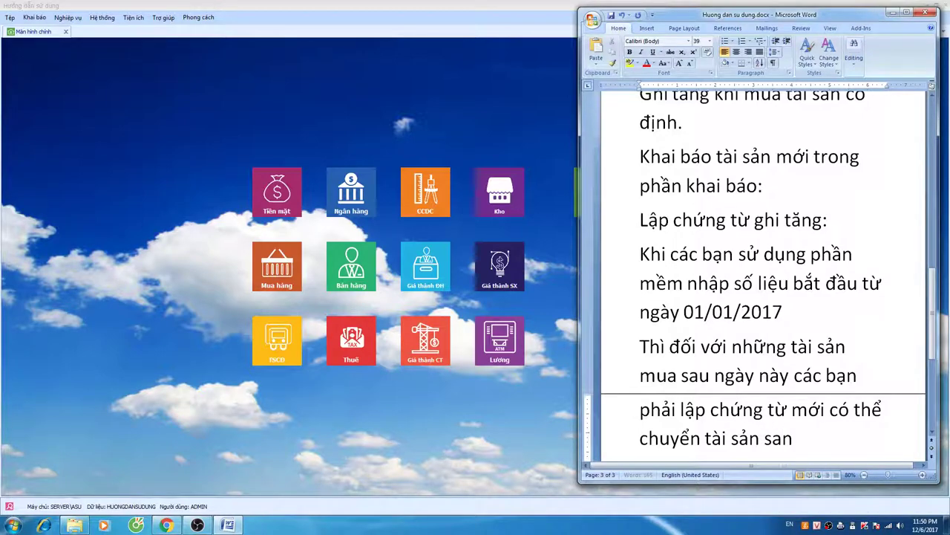
pyautogui.write('r sang trangj thai')
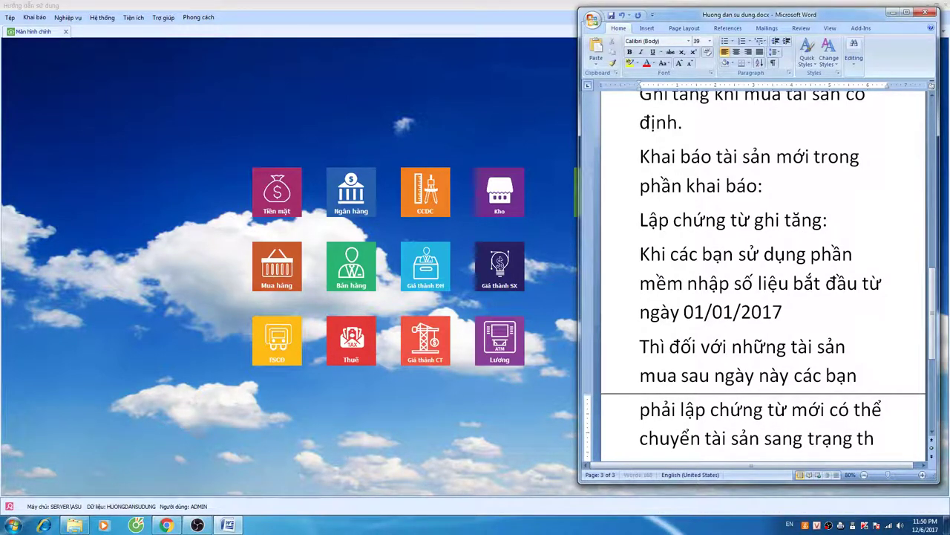
pyautogui.write('s')
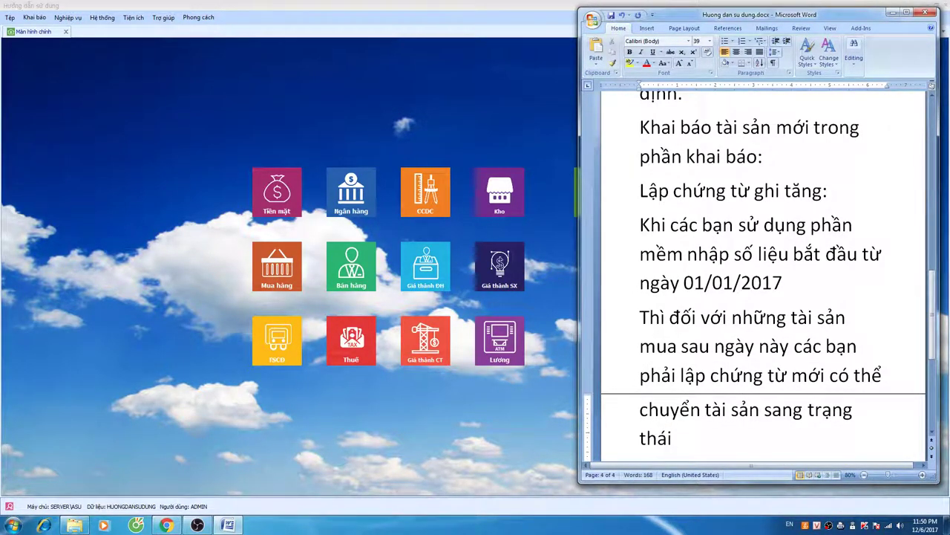
pyautogui.write(' ddang')
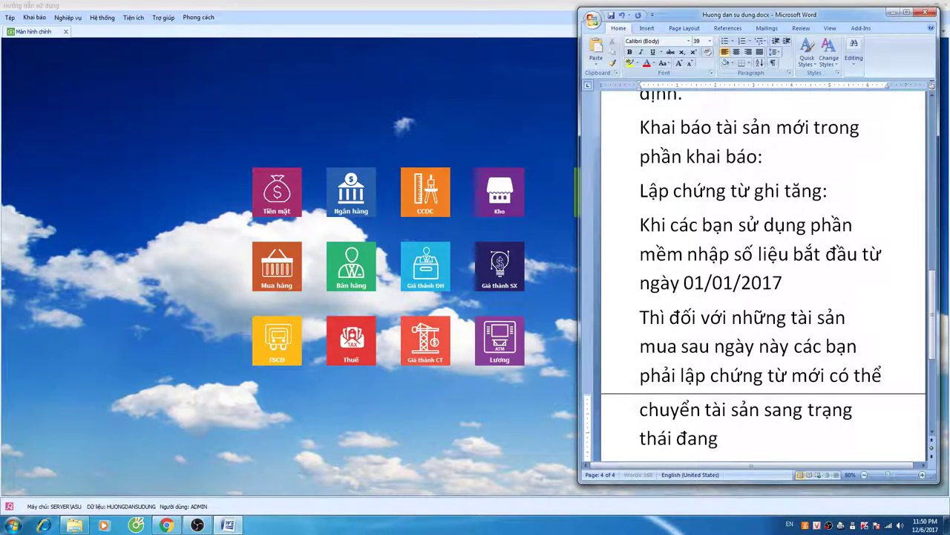
pyautogui.write(' suwr dungj')
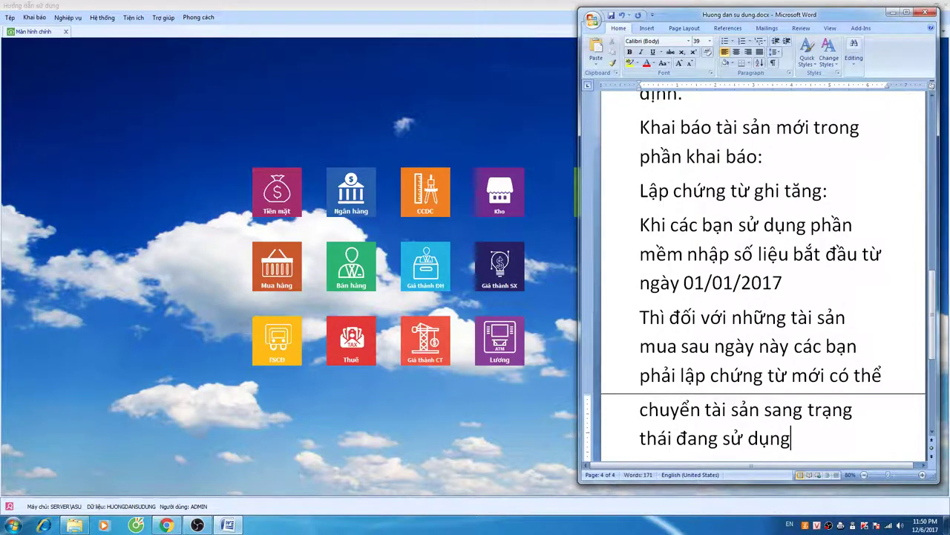
# - End the sentence with a period and add "(nếu không lập chứng từ phần mềm sẽ coi như tài sản chưa sử dụng"
pyautogui.write('. (neeus khoong')
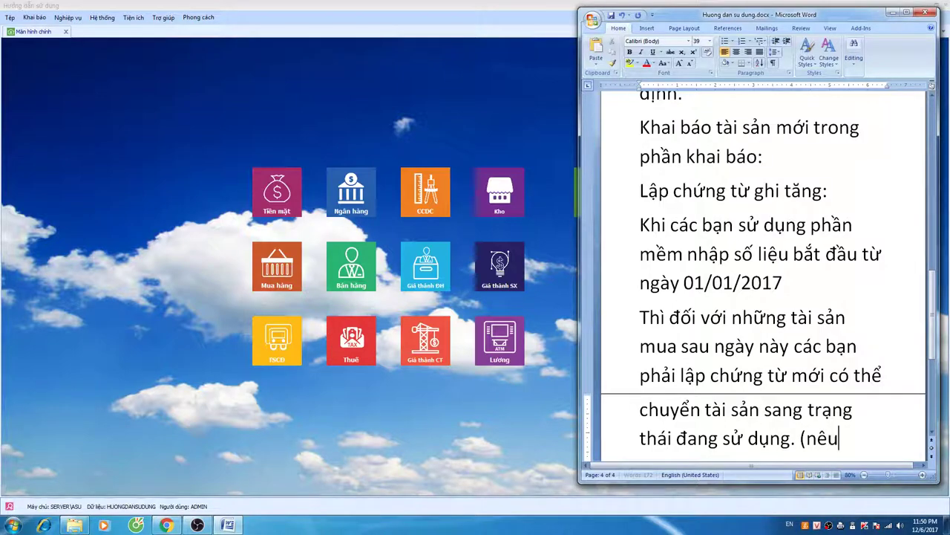
pyautogui.write(' la')
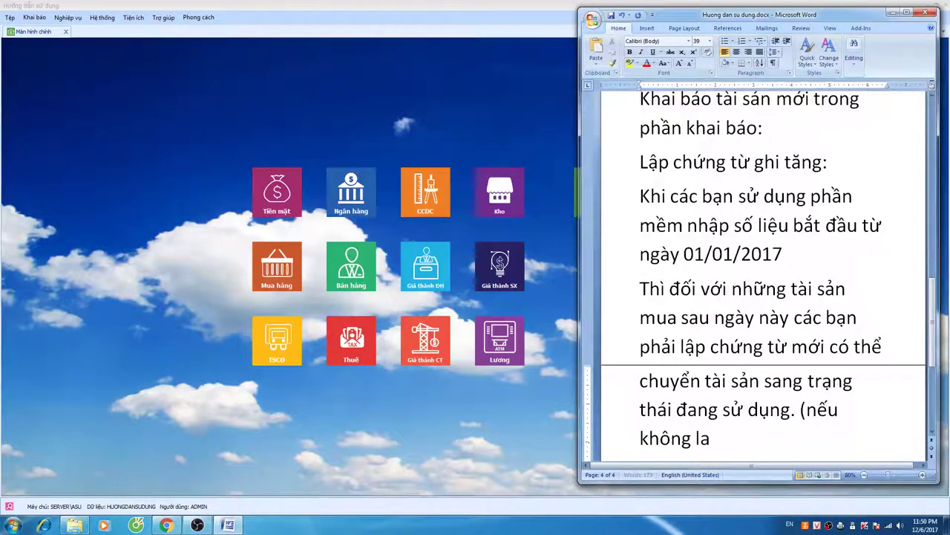
pyautogui.write('apj chuwngs tuwf ')
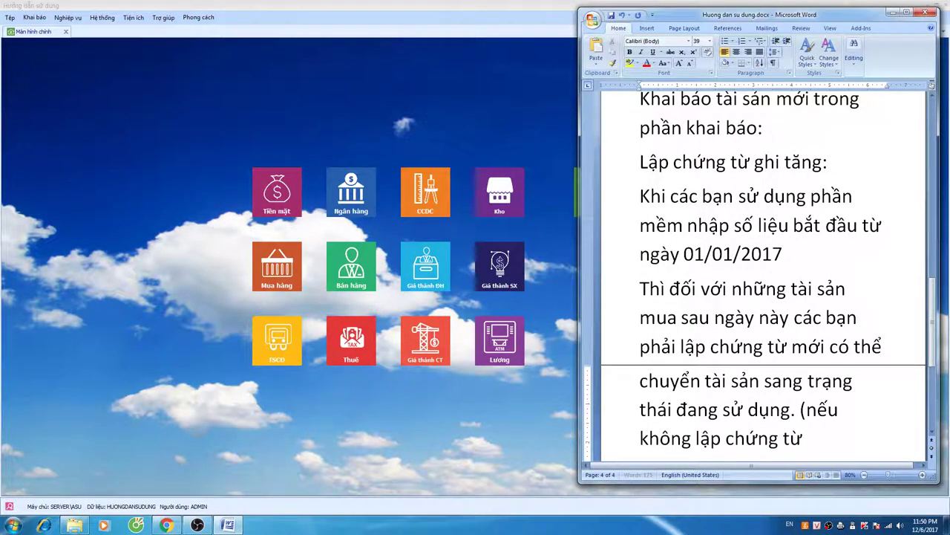
pyautogui.write('phaan me')
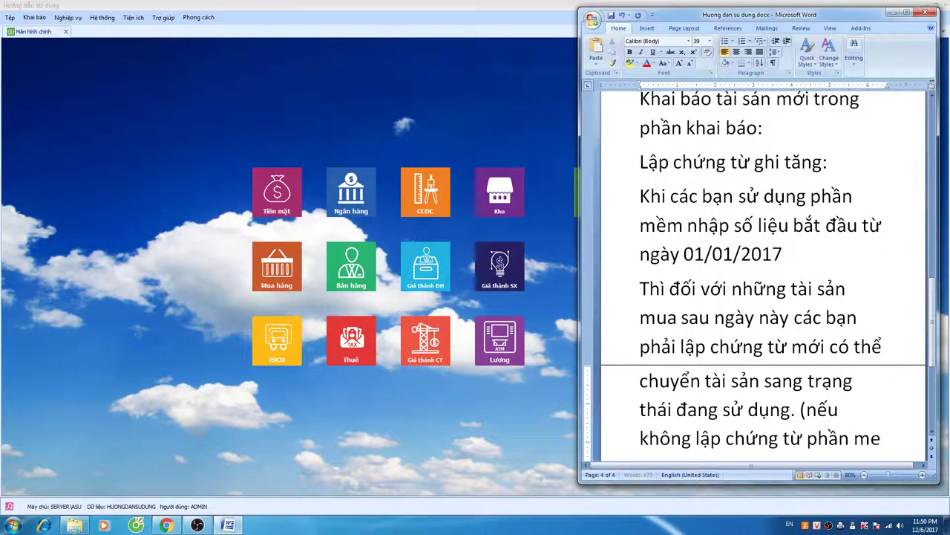
pyautogui.write('emf sex coi')
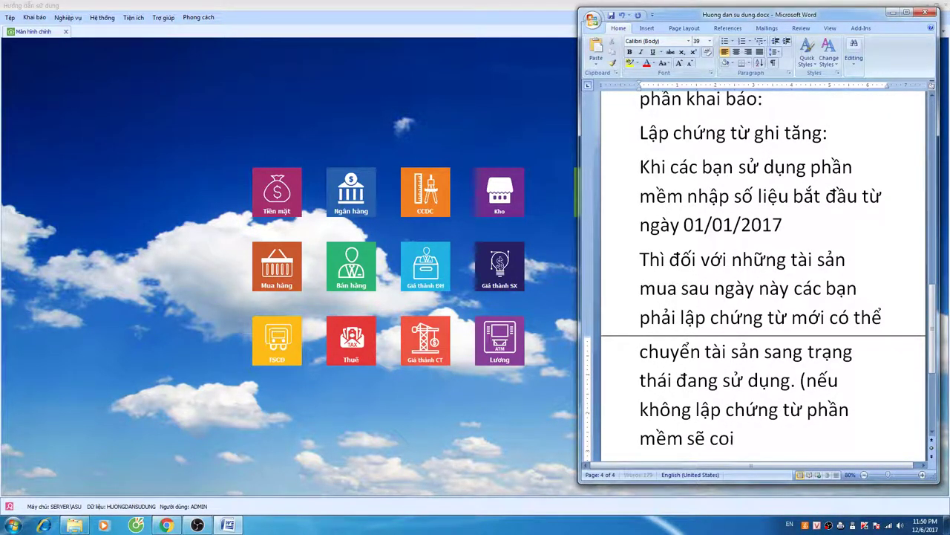
pyautogui.write(' nhuw taif sanr chuwa')
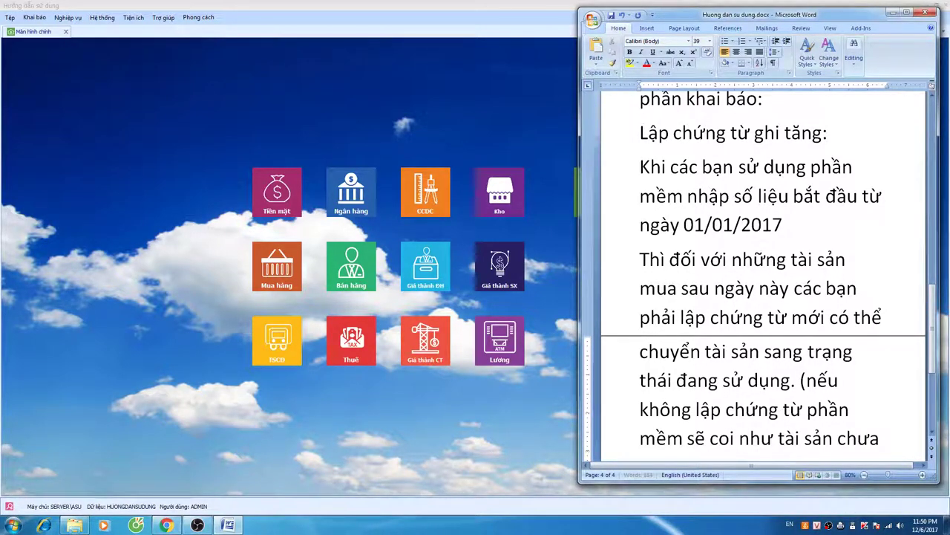
pyautogui.write(' suwr dung')
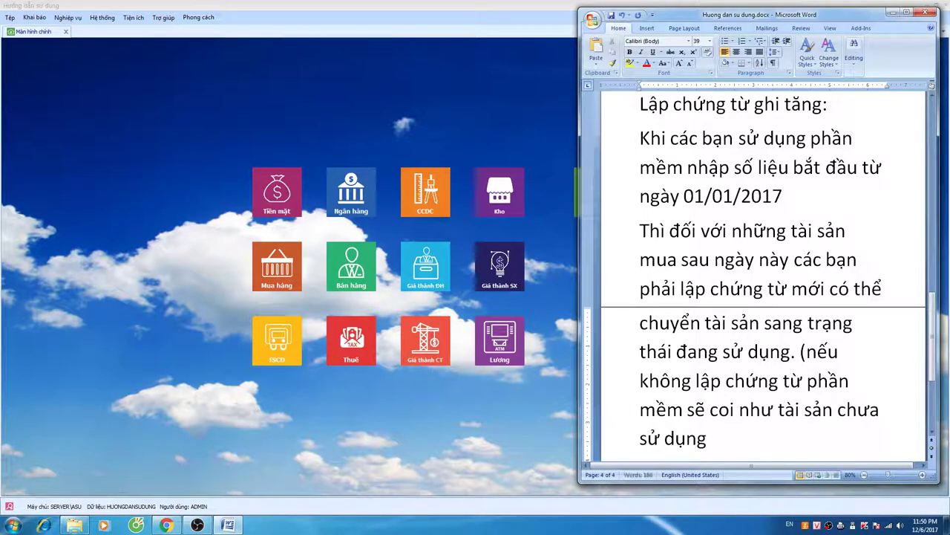
# - Complete the note in parentheses with the consequence "-> không trích dc khấu hao."
pyautogui.write('j -> kho')
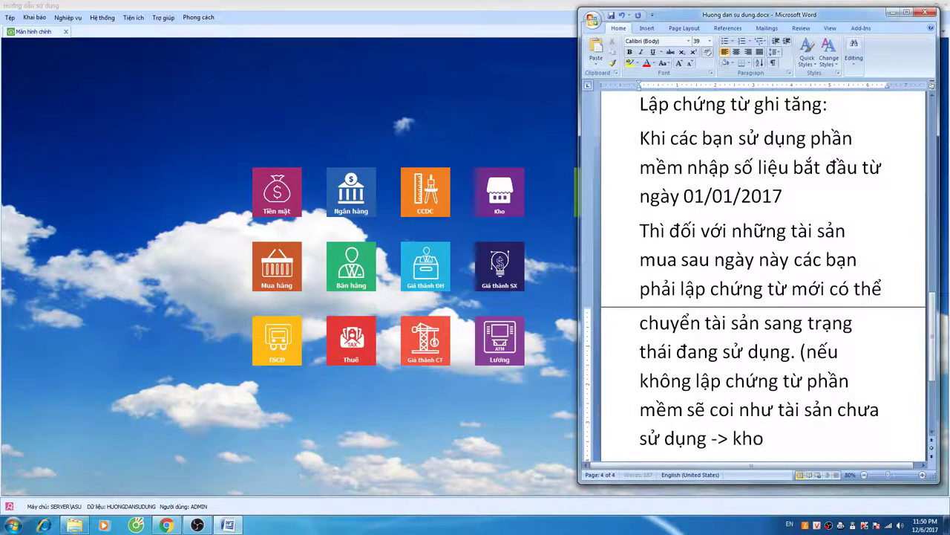
pyautogui.write('ong trichs d')
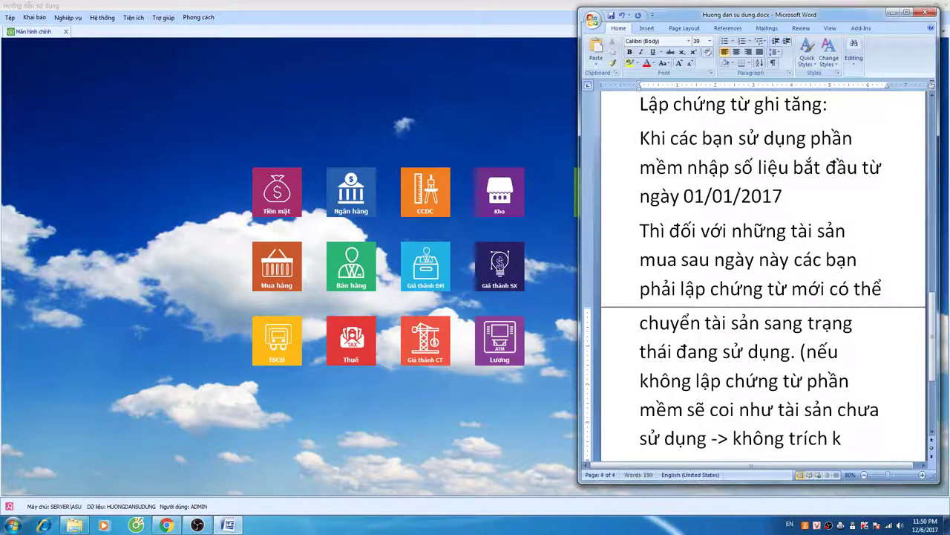
pyautogui.write('c khaay')
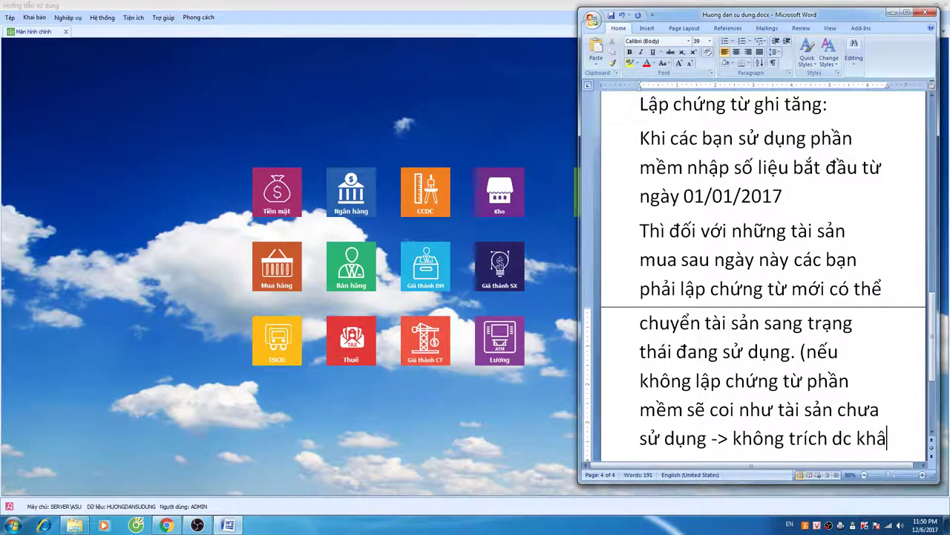
pyautogui.write('us ha')
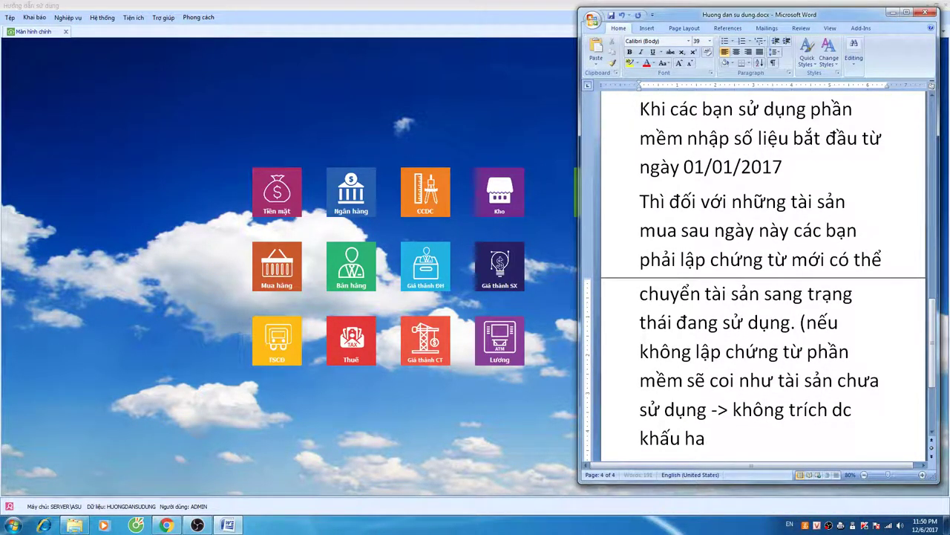
pyautogui.write('o.')
pyautogui.moveTo(643, 109); pyautogui.dragTo(801, 435)
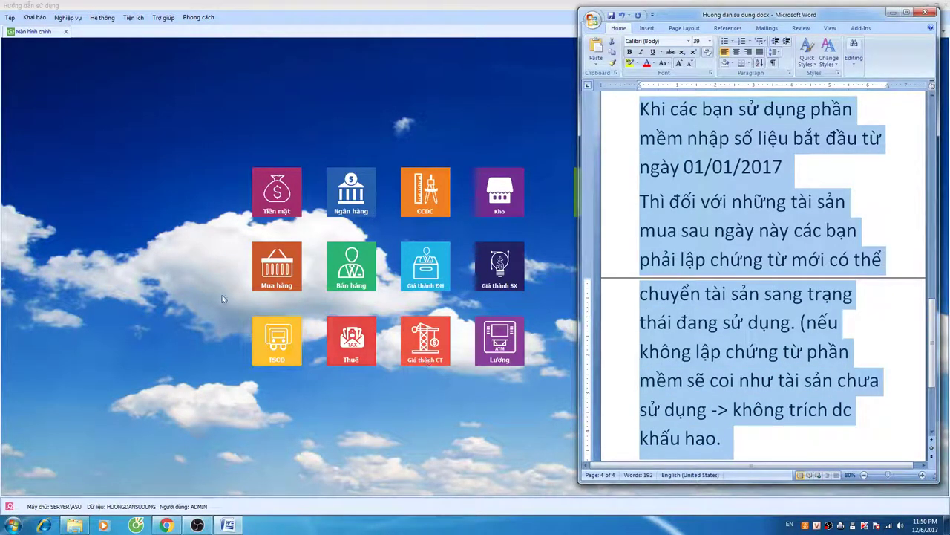
pyautogui.click(163, 265)
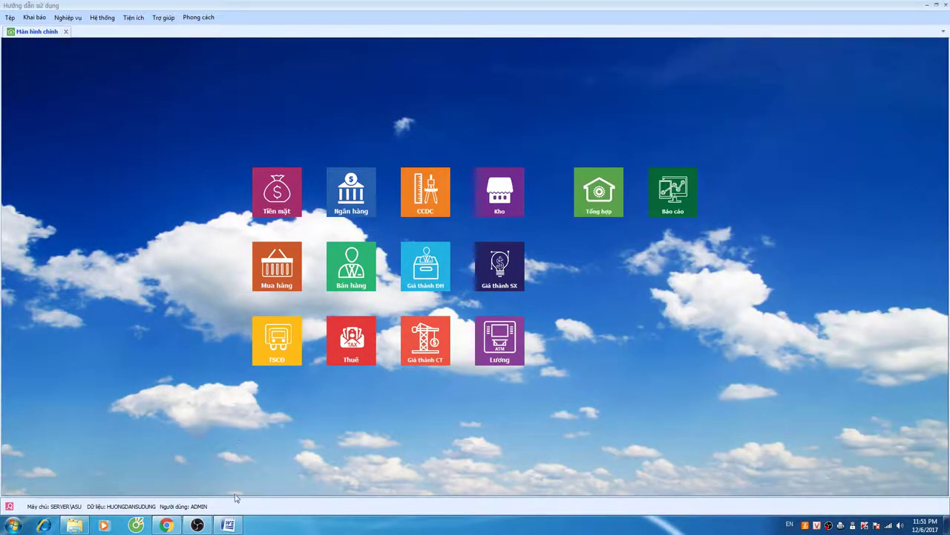
pyautogui.click(229, 525)
# - Add the example line "Mua 1 cái xe có giá 500 tr" as a new paragraph at the end of the document
pyautogui.scroll(-3, 668, 349)
pyautogui.click(720, 340)
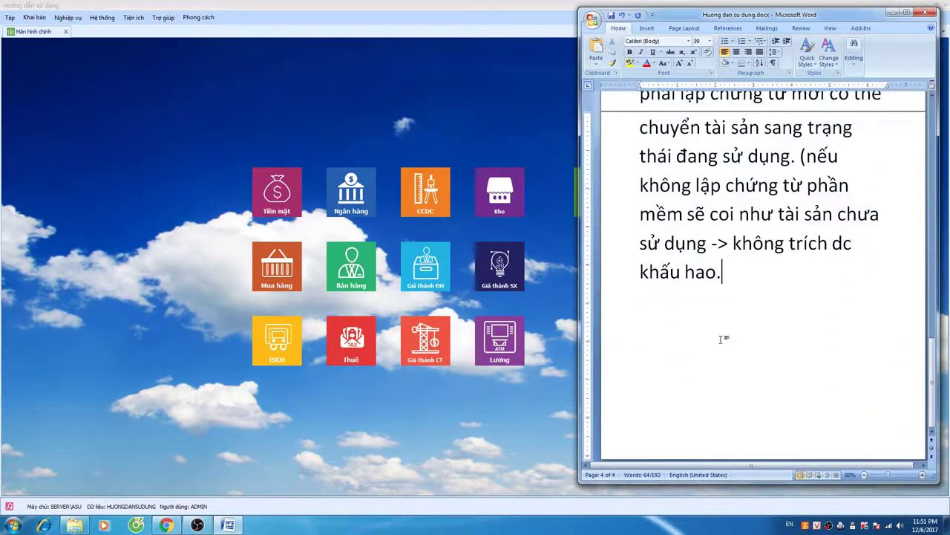
pyautogui.press('Return')
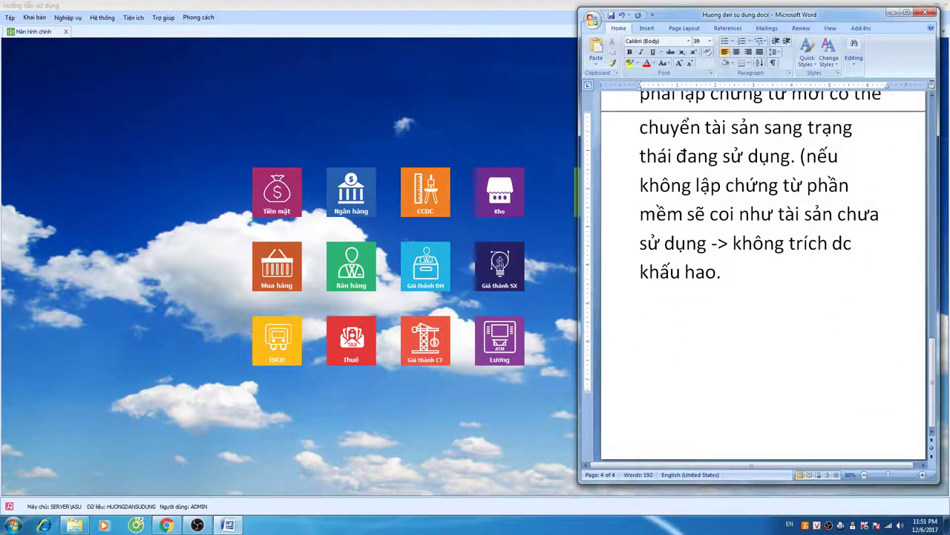
pyautogui.write('Mua')
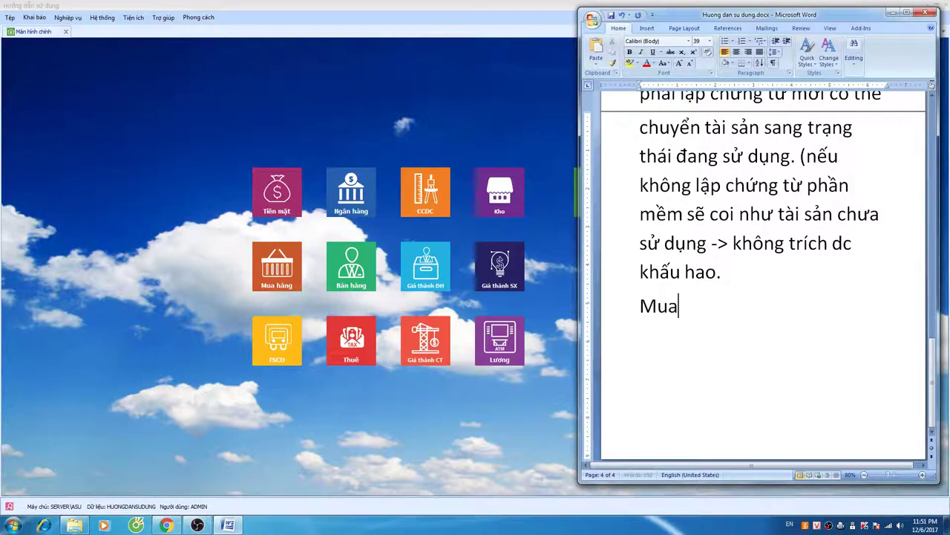
pyautogui.write(' 1 cái xe có gai')
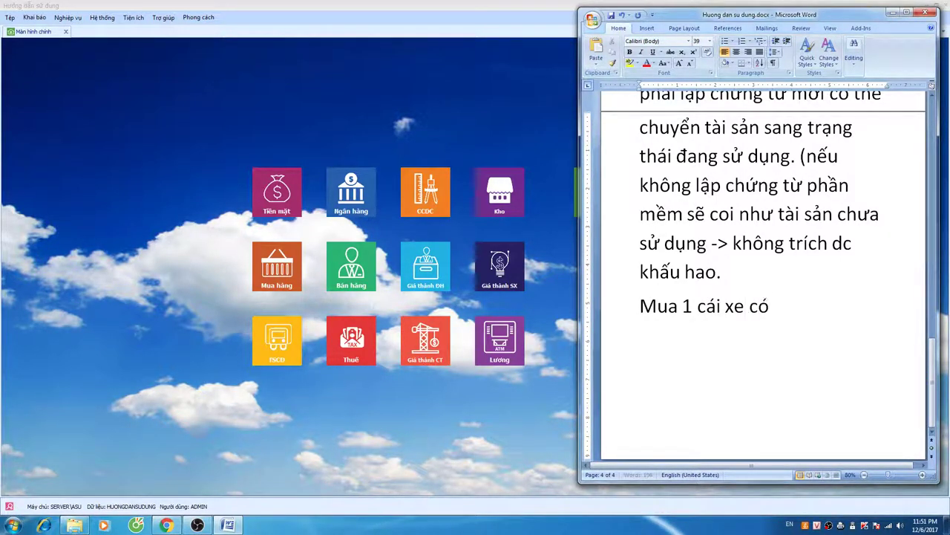
pyautogui.press('BackSpace')
pyautogui.press('BackSpace')
pyautogui.write('iá 500')
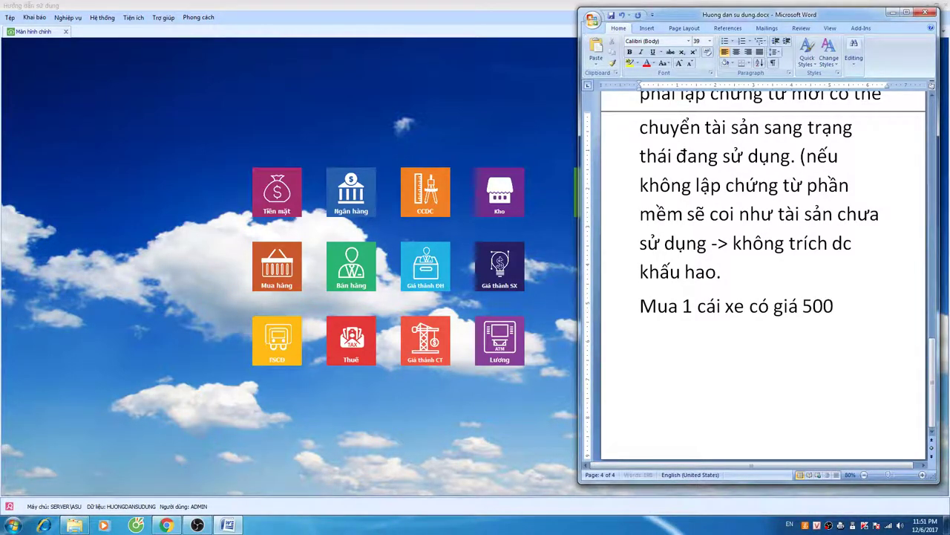
pyautogui.write(' tr')
# - Add a new line "Phí trước bạ 50 triệu" below the car purchase line
pyautogui.press('Return')
pyautogui.write('Phí trươ')
pyautogui.press('BackSpace')
pyautogui.press('BackSpace')
pyautogui.write('trước')
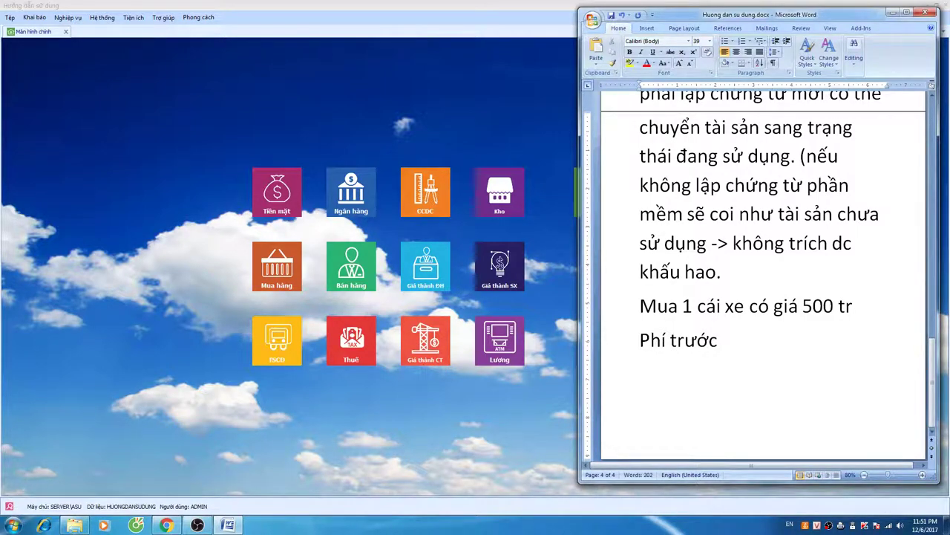
pyautogui.write(' bạn')
pyautogui.write(' 50 triêu')
pyautogui.write('j')
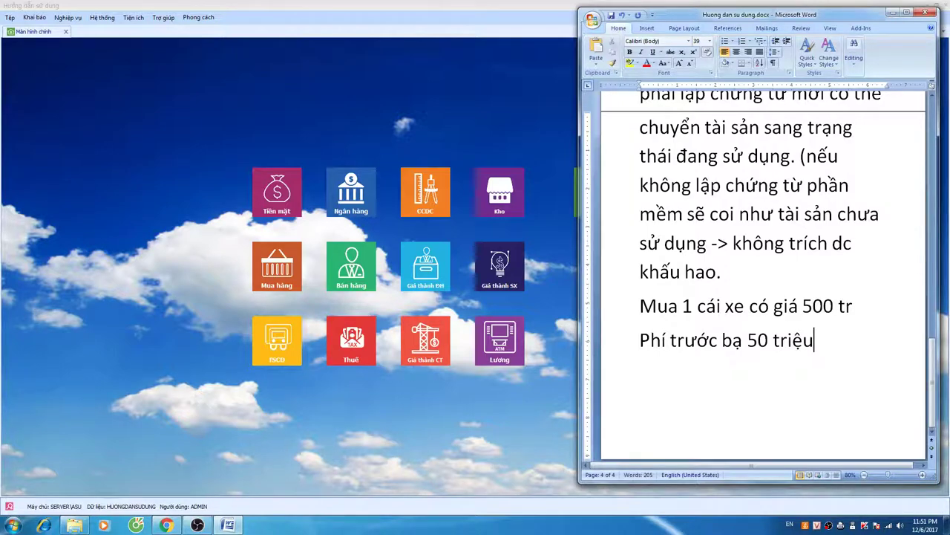
# - Continue the registration fee line with ". vận chuyển là 20 triệu:"
pyautogui.write('. vận')
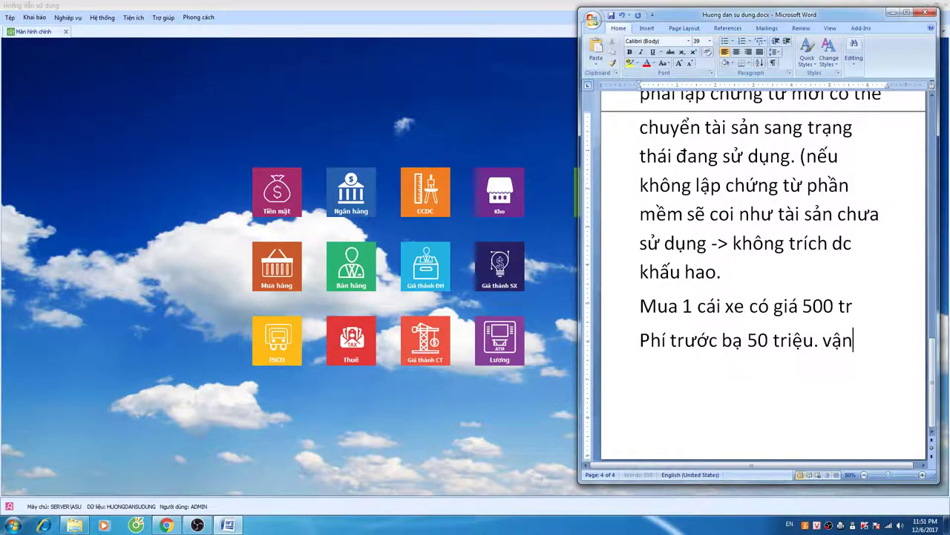
pyautogui.write(' chuyênr là')
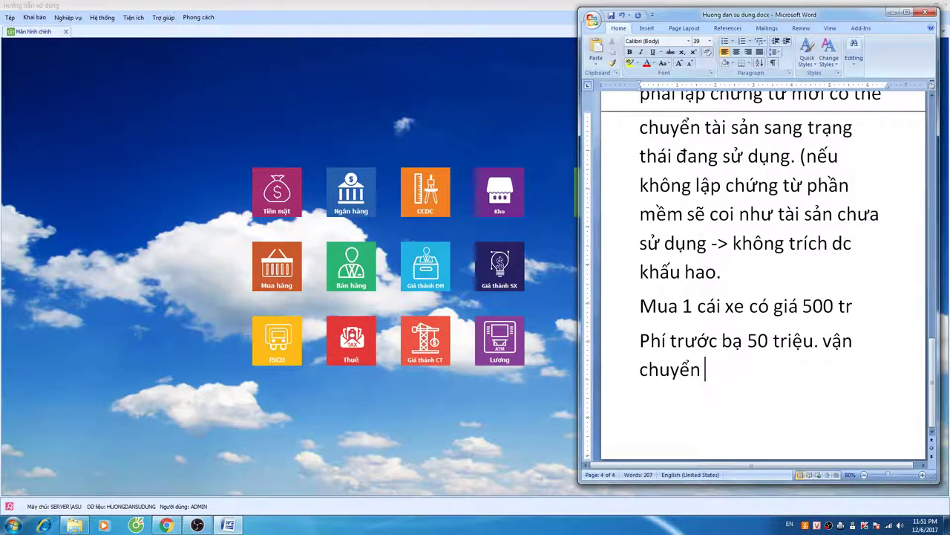
pyautogui.write(' 20')
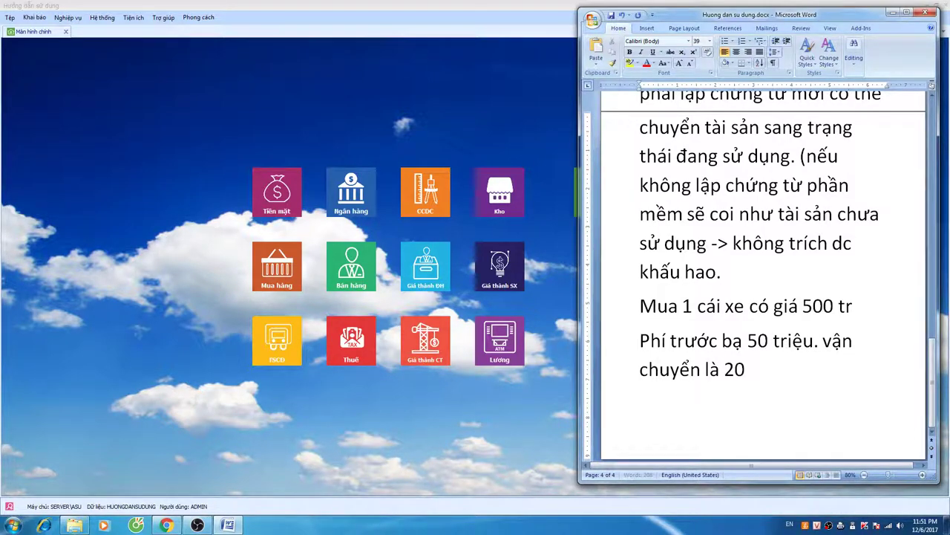
pyautogui.write(' triệu')
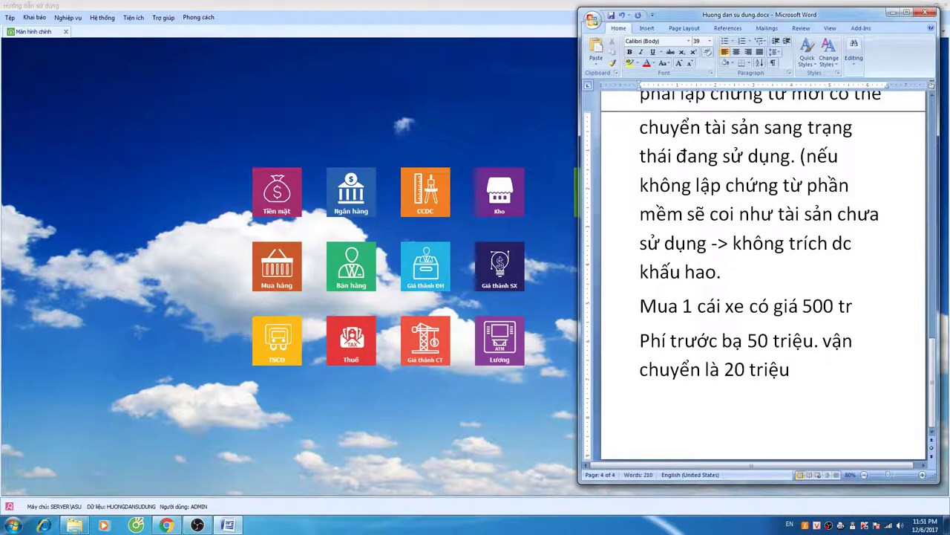
pyautogui.write(':')
# - Add the line "Tổng giá trị để phân bổ các bạn đưa hết vào nguyên giá:" and end the paragraph
pyautogui.press('Return')
pyautogui.write('Tông ')
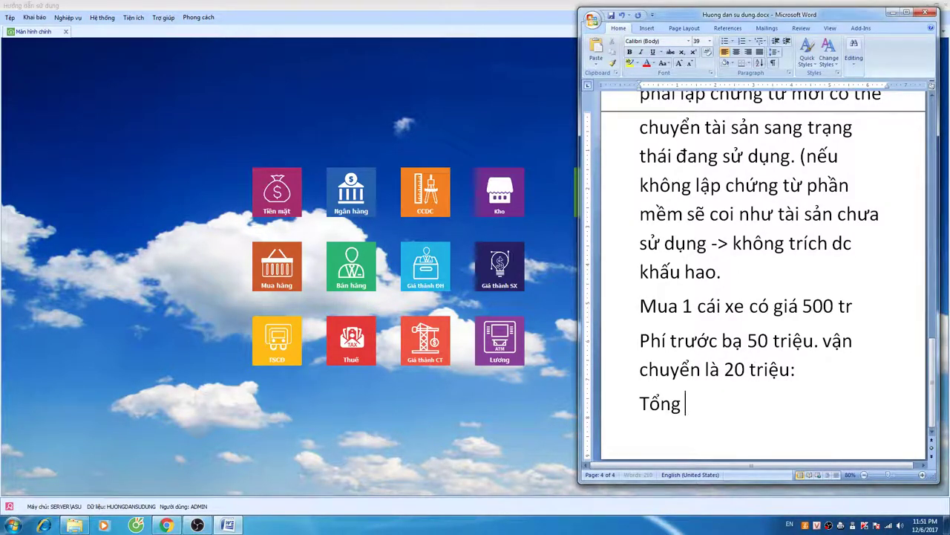
pyautogui.write('giá trị đ')
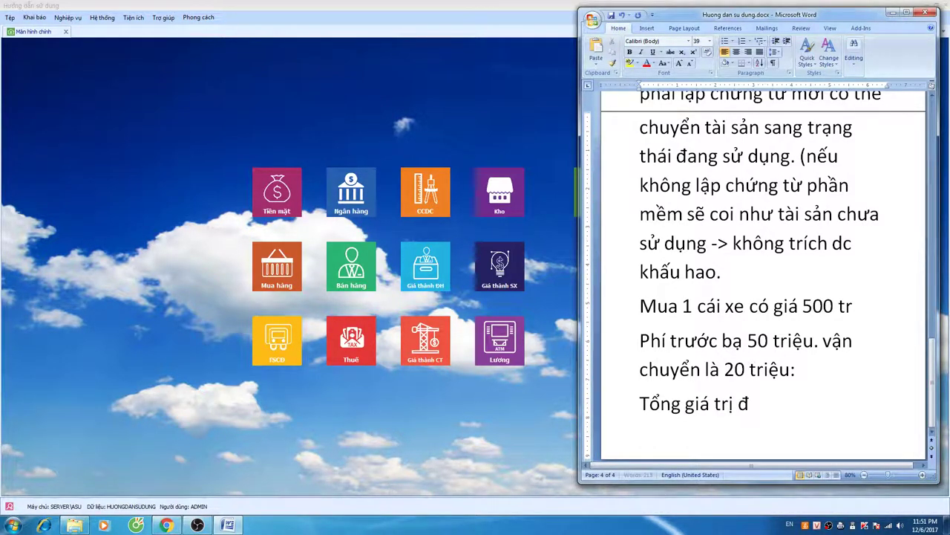
pyautogui.write('ể phân')
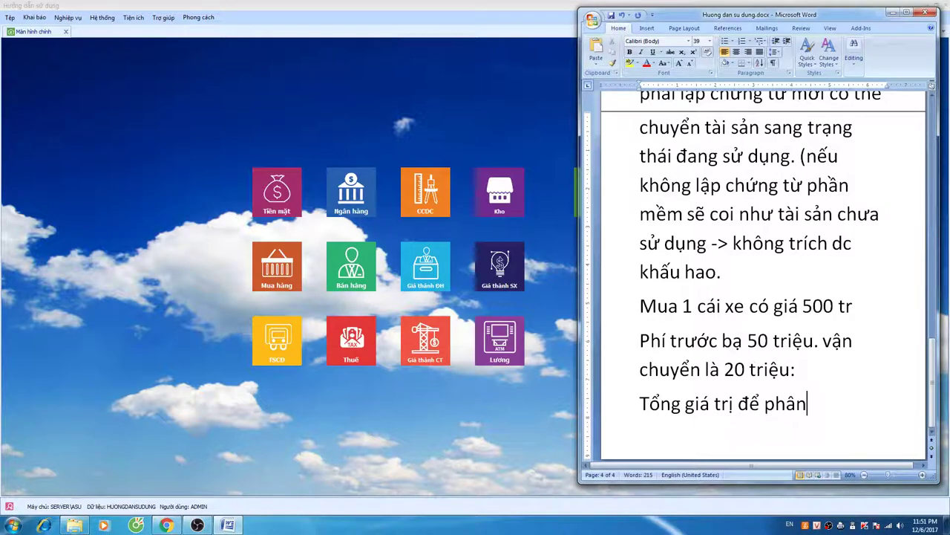
pyautogui.write(' bổ các ban')
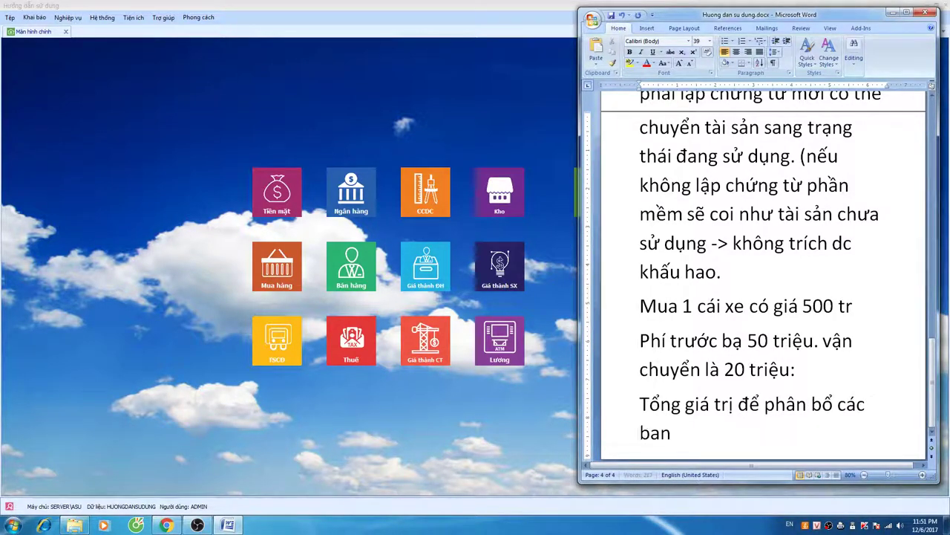
pyautogui.write(' dưa hêt')
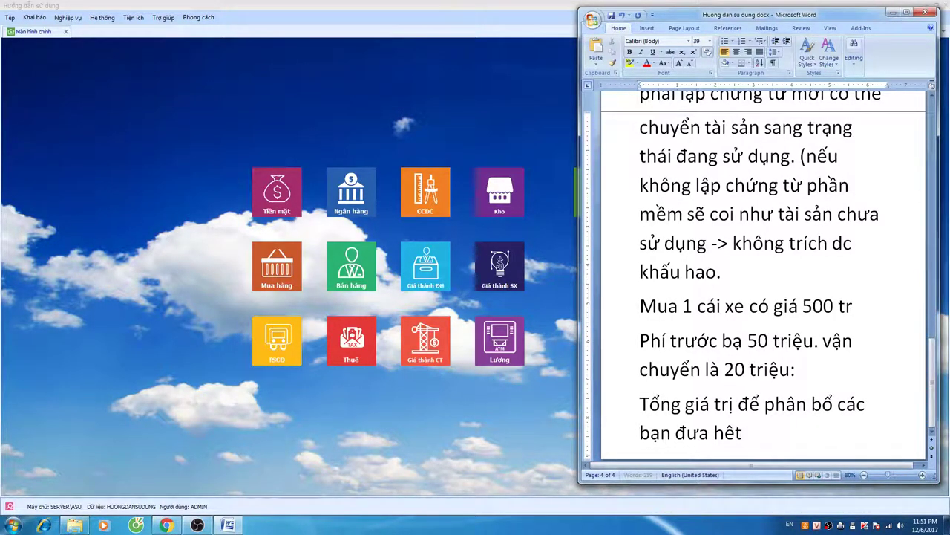
pyautogui.write(' vào nguyên g')
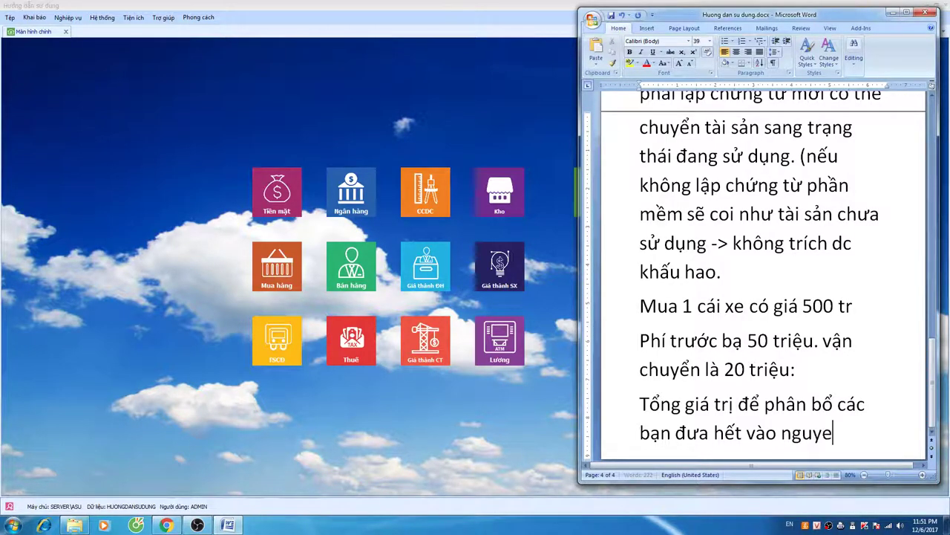
pyautogui.write('iá:')
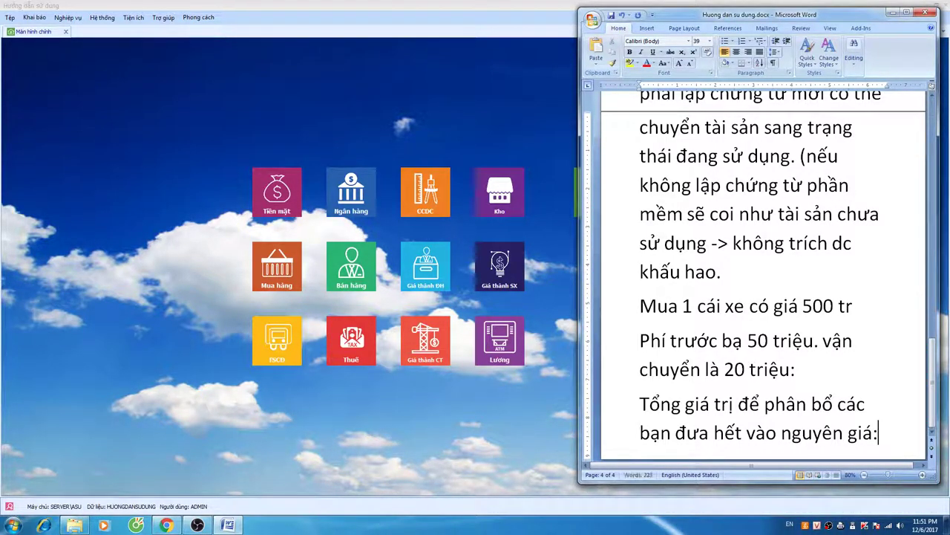
pyautogui.press('Return')
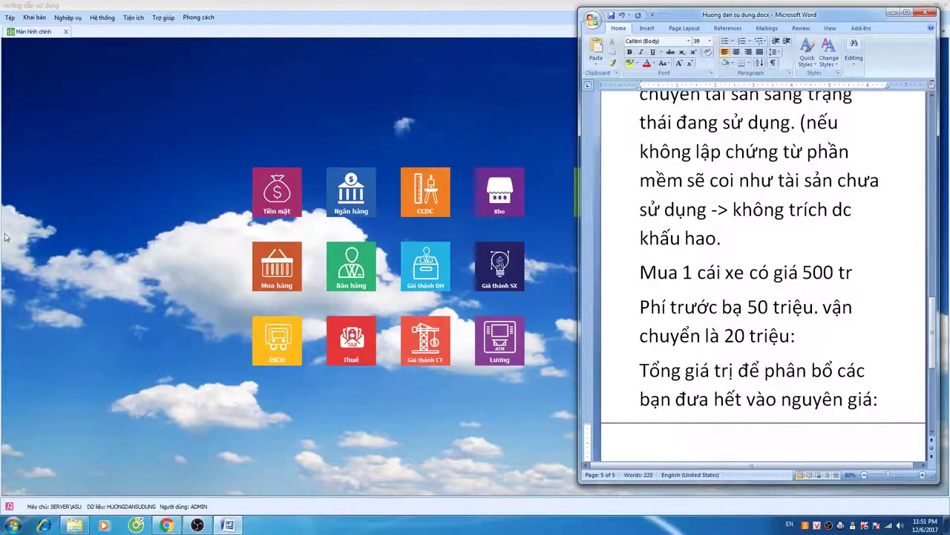
# - Switch to the accounting software, open the declared fixed assets list (Tài sản cố định) and start a new asset record
pyautogui.click(34, 17)
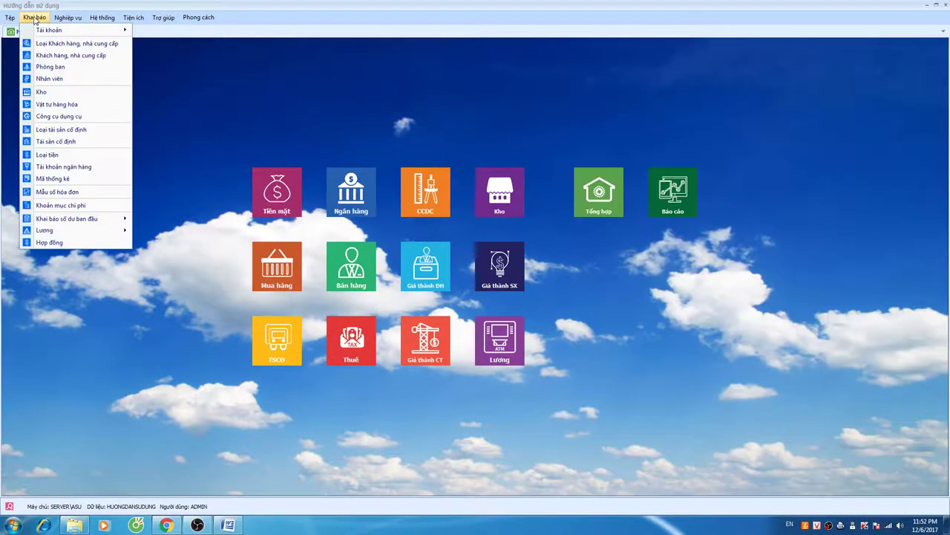
pyautogui.click(65, 146)
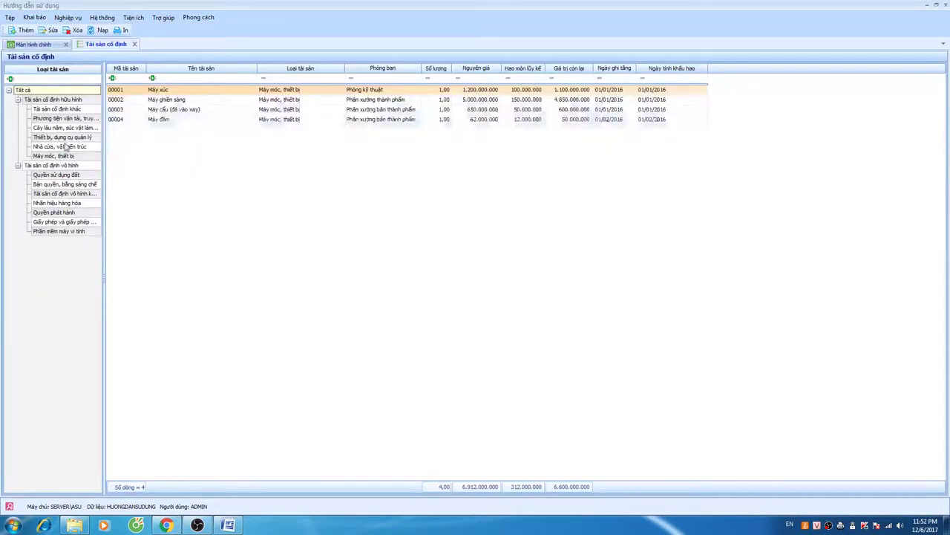
pyautogui.rightClick(145, 153)
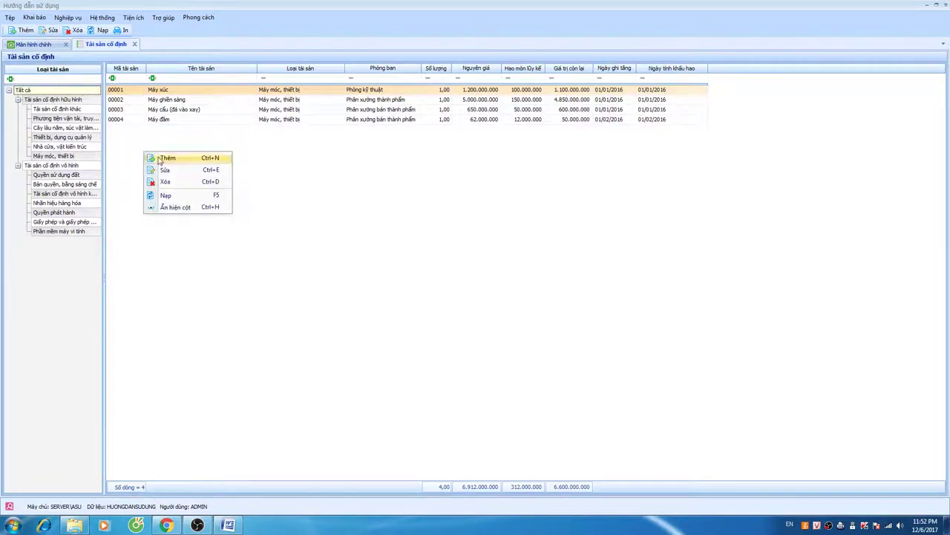
pyautogui.click(175, 159)
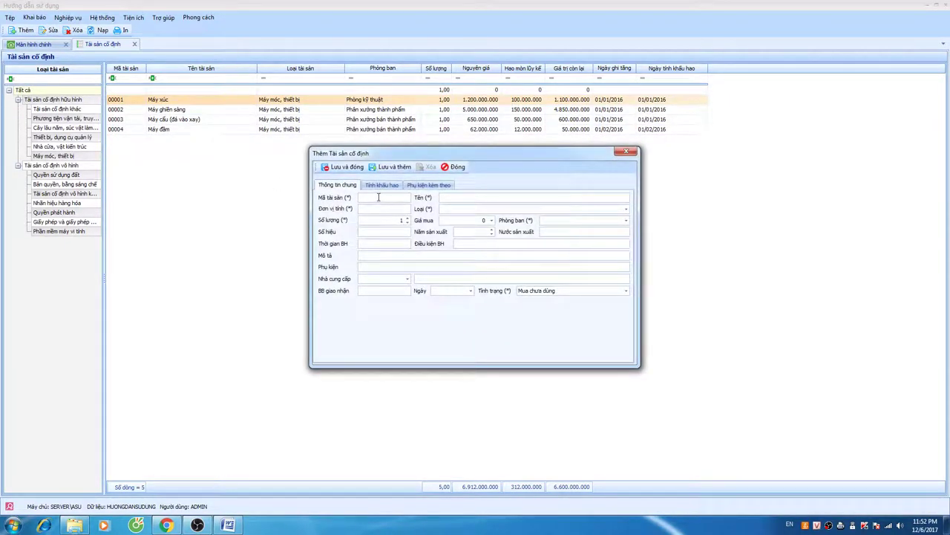
# - Enter asset code 00005, name "Xe ô tô 4 lốp" and unit of measure "Cái" for the new asset
pyautogui.write('00005')
pyautogui.press('Tab')
pyautogui.write('Xo')
pyautogui.write(' o t')
pyautogui.write('ô tô 4 lốp')
pyautogui.click(361, 208)
pyautogui.write('Cái')
# - Set the new asset's type to "Phương tiện vận tải, truyền dẫn"
pyautogui.click(531, 209)
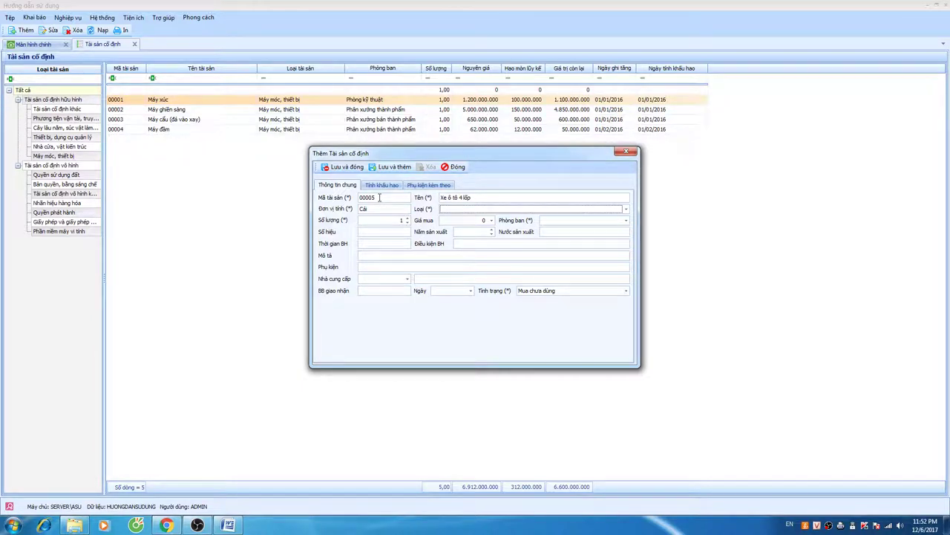
pyautogui.click(537, 211)
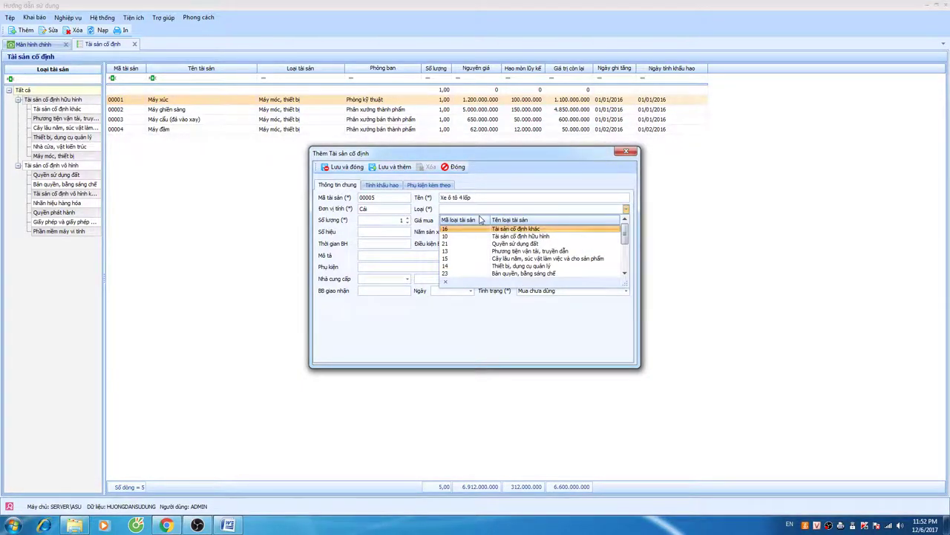
pyautogui.click(476, 211)
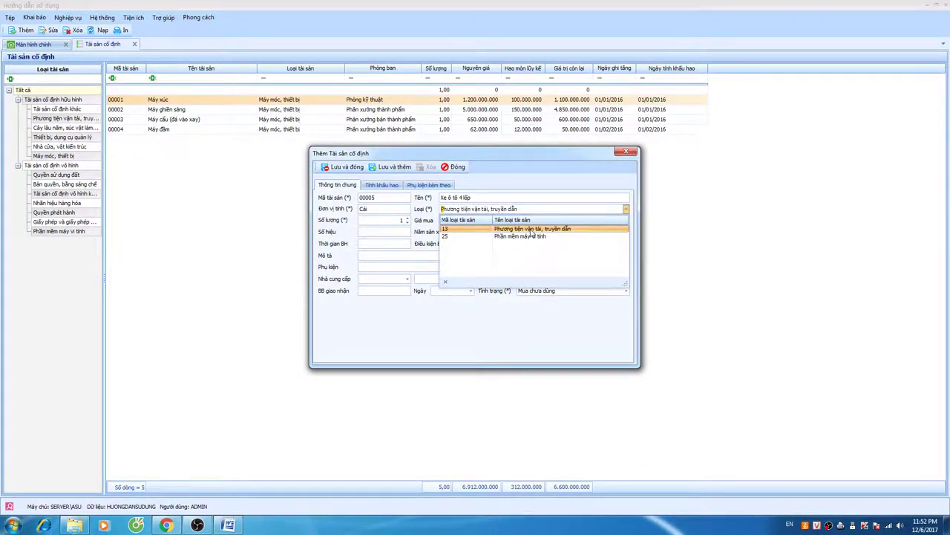
pyautogui.click(531, 232)
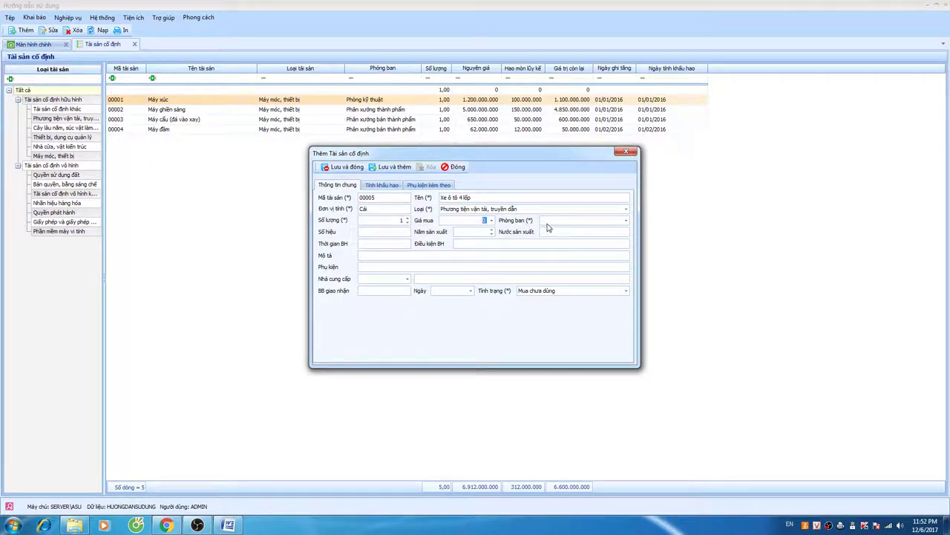
# - Set the asset's purchase price to 500.000.000 and assign it to the department "Phòng giám đốc"
pyautogui.write('500.000.000')
pyautogui.press('Tab')
pyautogui.click(594, 221)
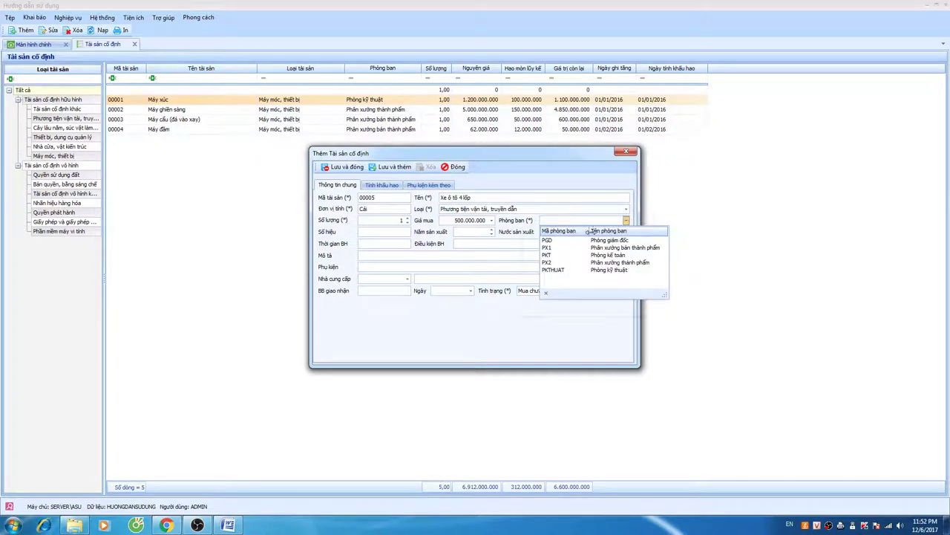
pyautogui.click(593, 239)
pyautogui.click(513, 254)
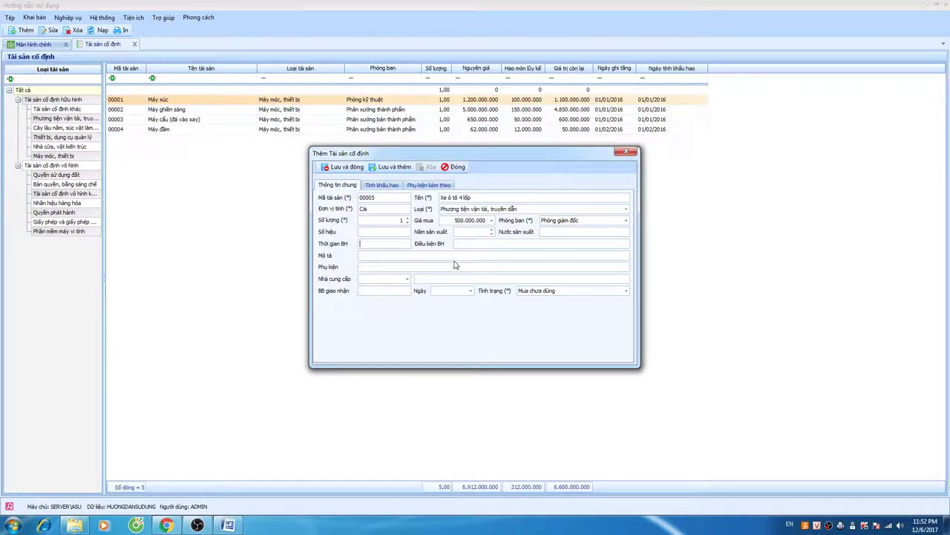
# - Change the asset's status to "Đang dùng" and return it to "Mua chưa dùng"
pyautogui.click(569, 292)
pyautogui.click(534, 308)
pyautogui.click(549, 292)
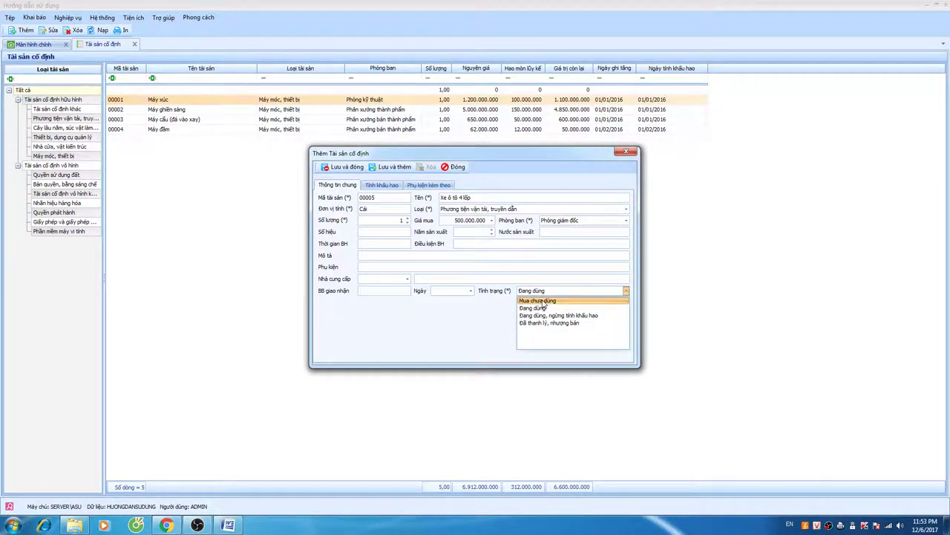
pyautogui.click(543, 300)
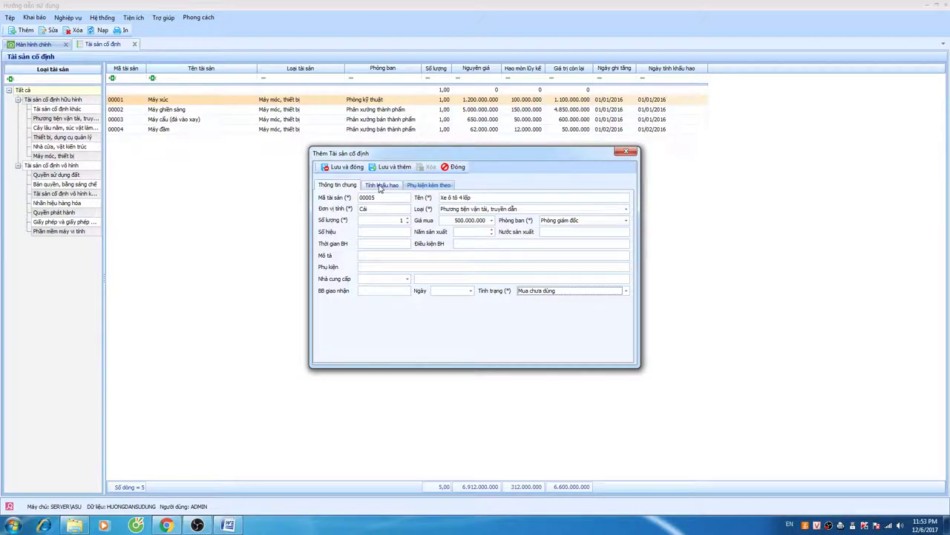
# - In the asset's depreciation details, set the purchase, increase, usage and depreciation start dates to 01/02/2017
pyautogui.click(387, 185)
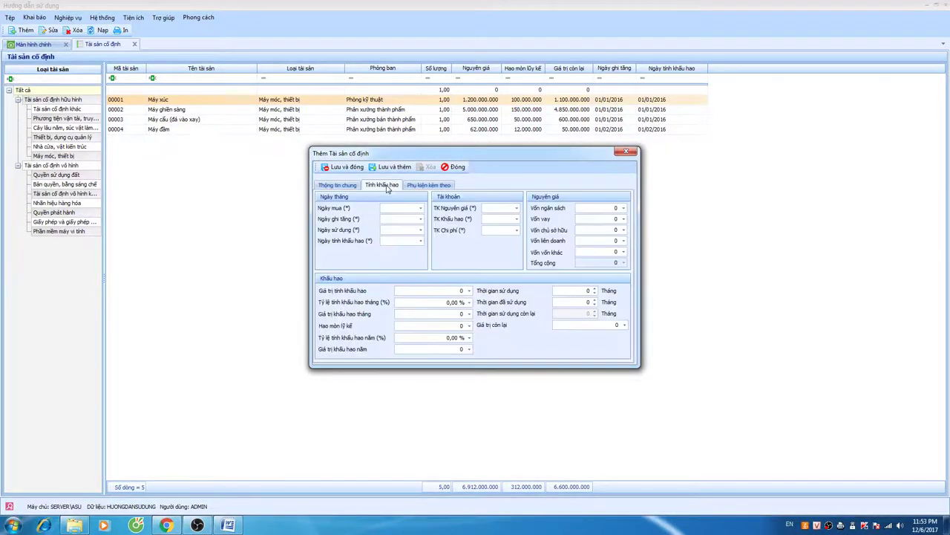
pyautogui.click(384, 207)
pyautogui.write('01/02/2017')
pyautogui.press('Tab')
pyautogui.press('Tab')
pyautogui.press('Tab')
pyautogui.press('Tab')
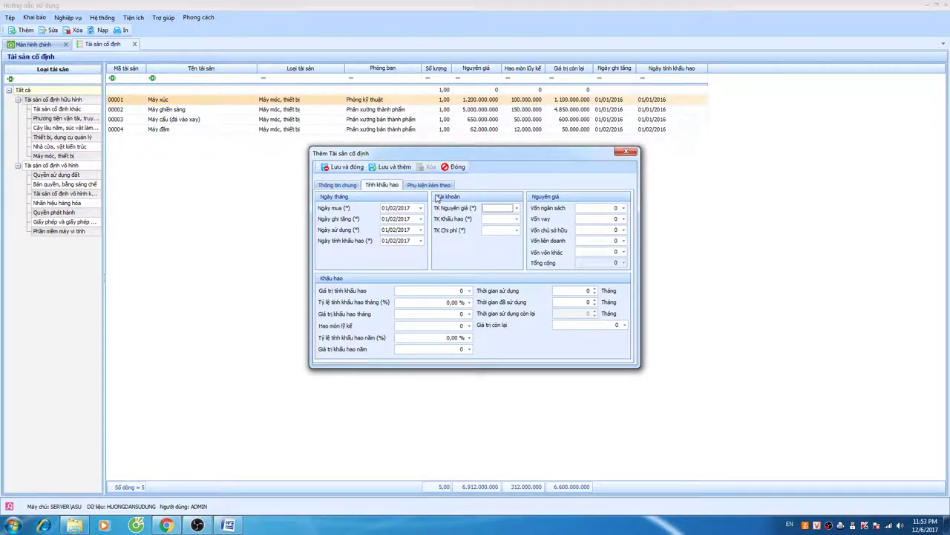
# - Set the original-cost account to 2111, the depreciation account to 2141 and the expense account to 6422
pyautogui.write('2111')
pyautogui.press('Tab')
pyautogui.write('2141')
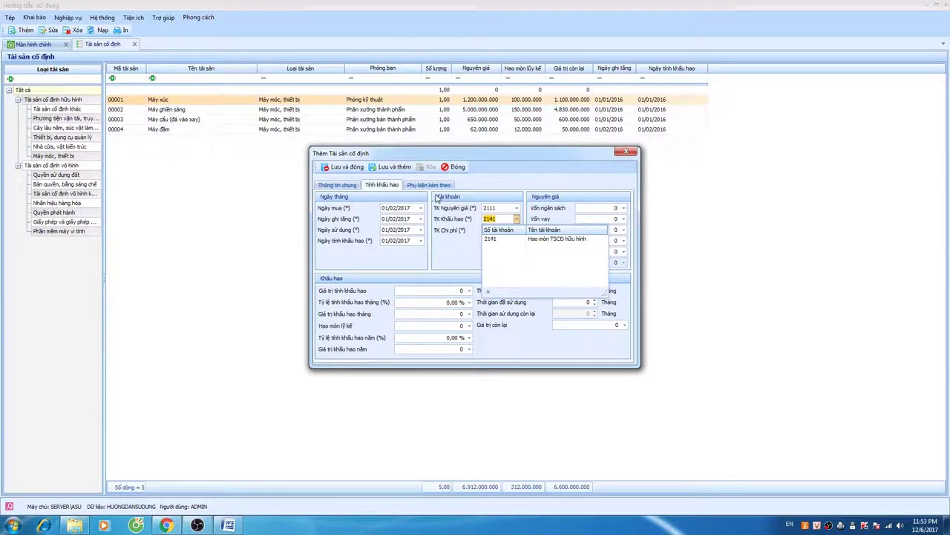
pyautogui.press('Return')
pyautogui.press('Tab')
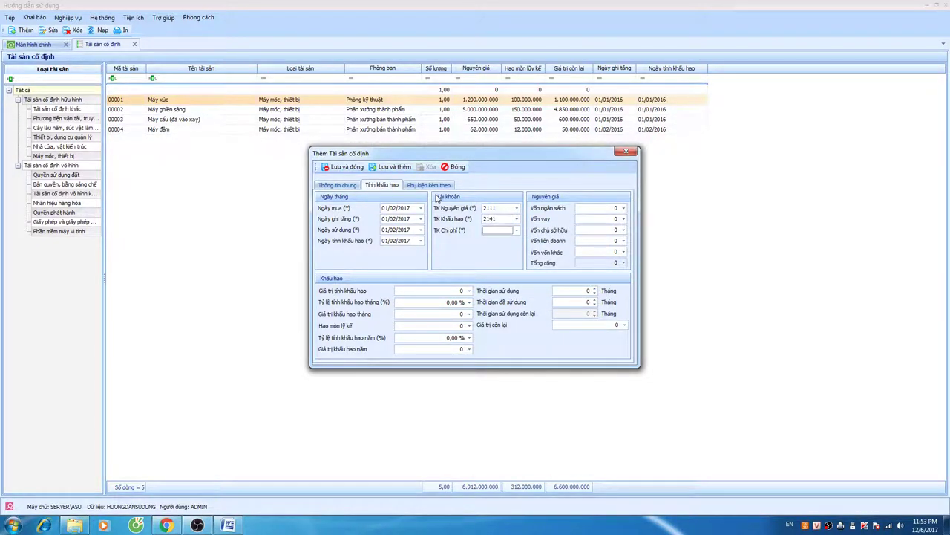
pyautogui.write('6422')
pyautogui.press('Return')
# - Review the available accounts for original cost and for depreciation, keeping the current selections
pyautogui.click(500, 209)
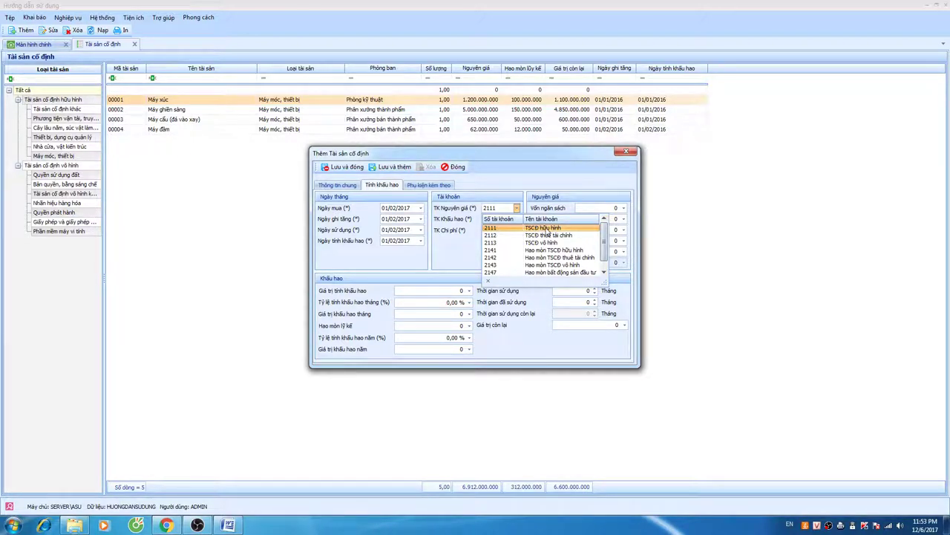
pyautogui.click(466, 232)
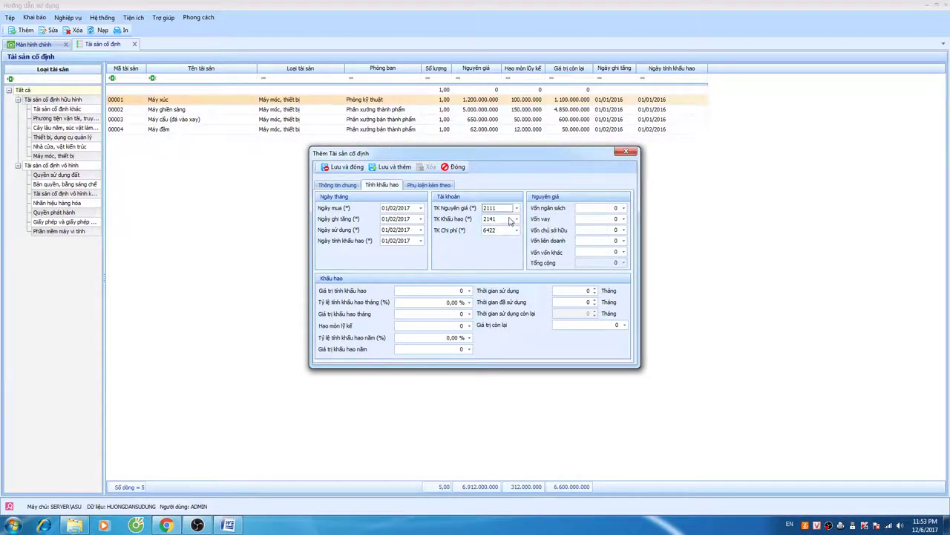
pyautogui.click(516, 219)
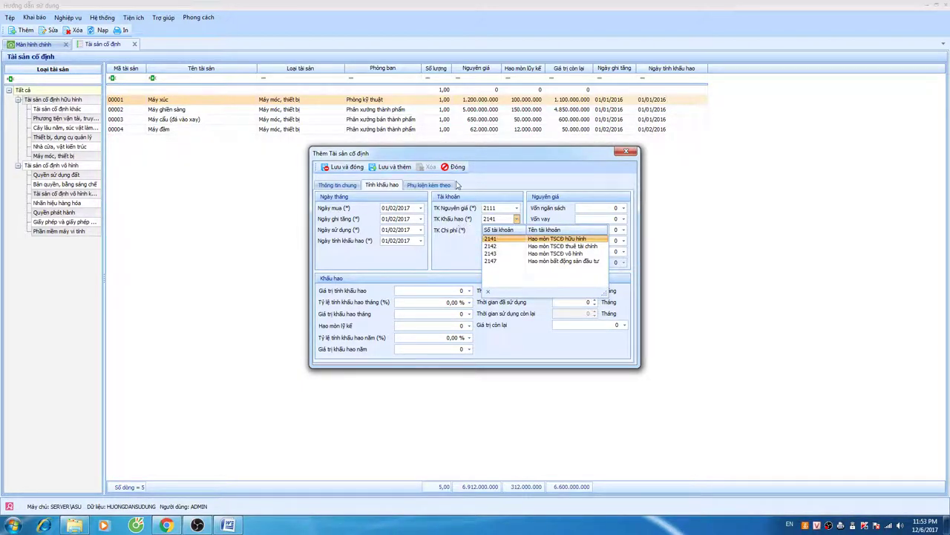
pyautogui.moveTo(455, 155); pyautogui.dragTo(412, 155)
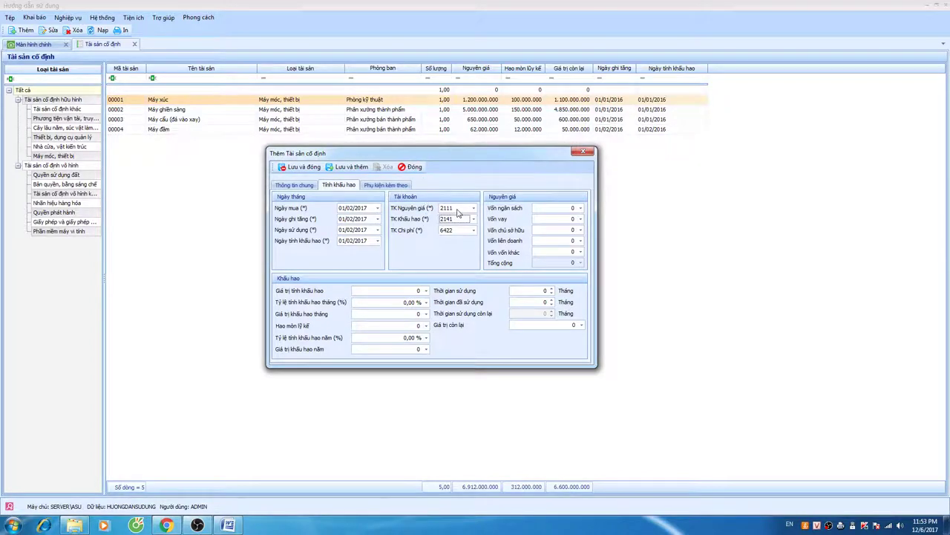
pyautogui.click(457, 211)
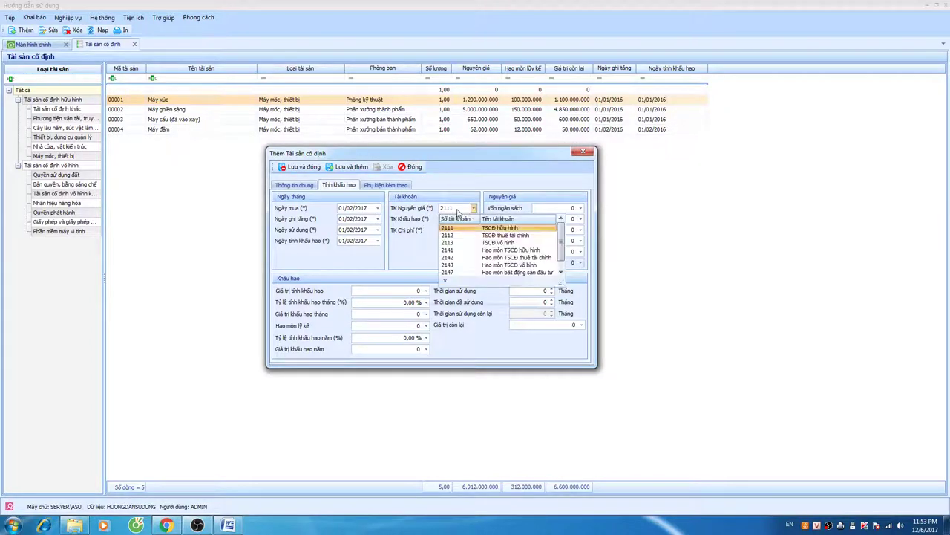
pyautogui.click(430, 230)
pyautogui.click(473, 218)
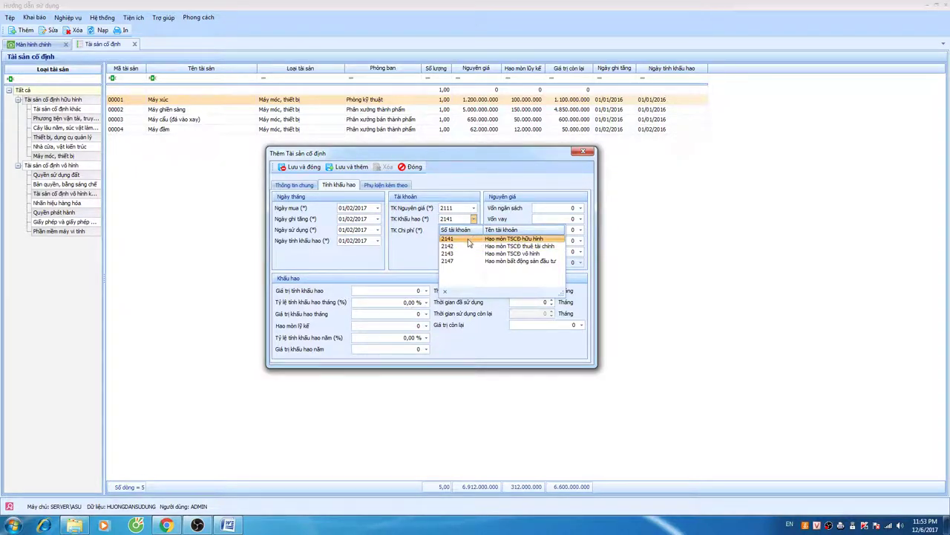
pyautogui.click(406, 236)
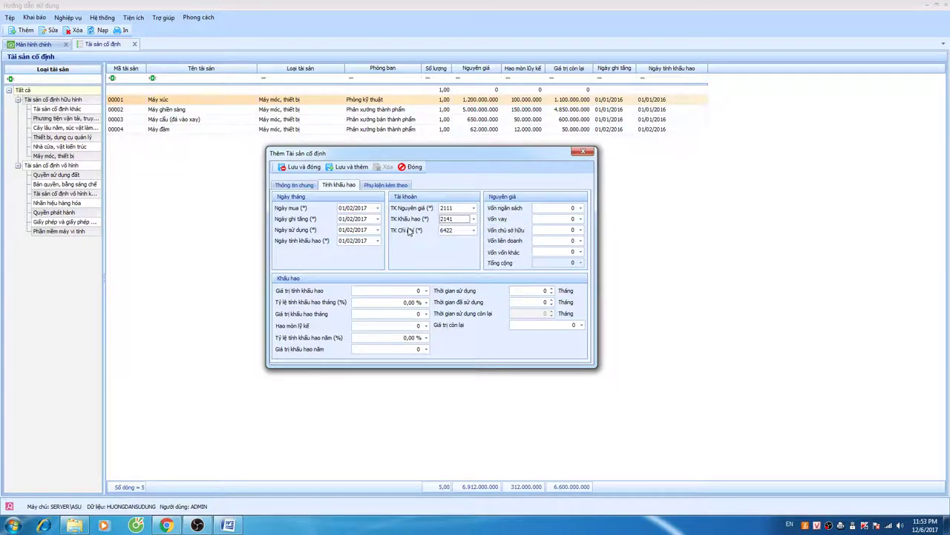
# - Enter 6422 as the expense account and 570.000.000 as the owner's capital (Vốn chủ sở hữu) in the original cost
pyautogui.write('6422')
pyautogui.click(566, 229)
pyautogui.write('570.000.000')
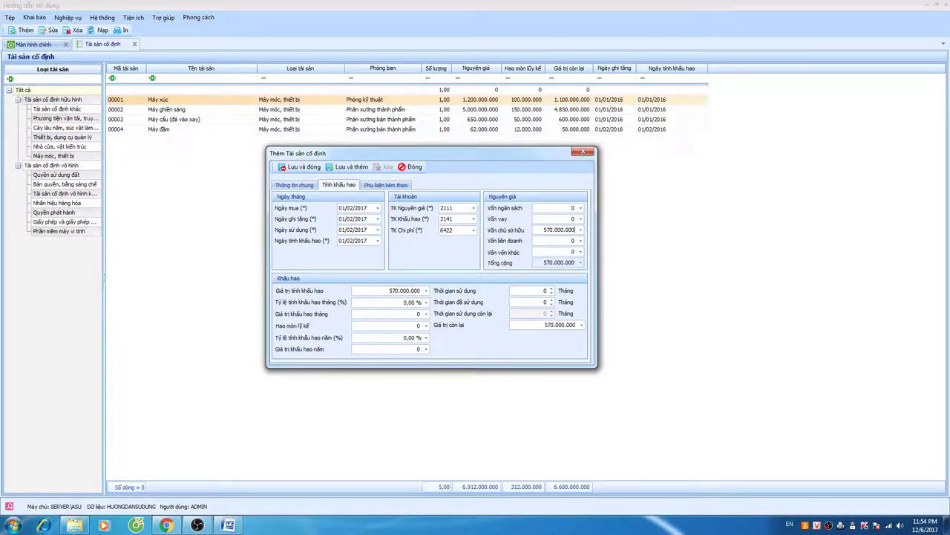
# - Set the asset's useful life to 120 months for depreciation
pyautogui.press('Tab')
pyautogui.press('Tab')
pyautogui.press('Tab')
pyautogui.write('1')
pyautogui.press('Tab')
pyautogui.press('Tab')
pyautogui.press('Tab')
pyautogui.moveTo(444, 160)
pyautogui.mouseDown()
pyautogui.moveTo(428, 165)
pyautogui.moveTo(455, 167)
pyautogui.mouseUp()
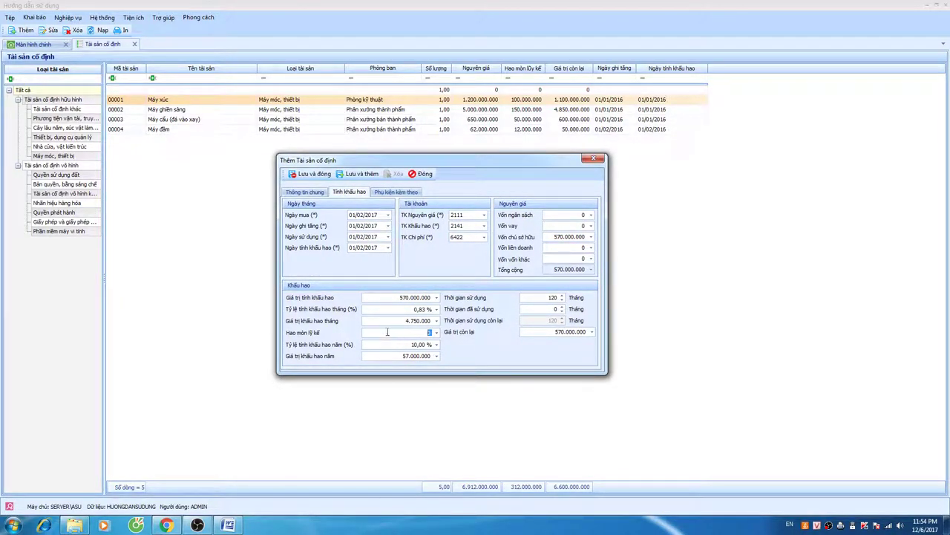
# - Check the accumulated depreciation (Hao mòn lũy kế) value, and save the new asset and close its form
pyautogui.click(428, 332)
pyautogui.click(369, 333)
pyautogui.doubleClick(427, 332)
pyautogui.click(315, 175)
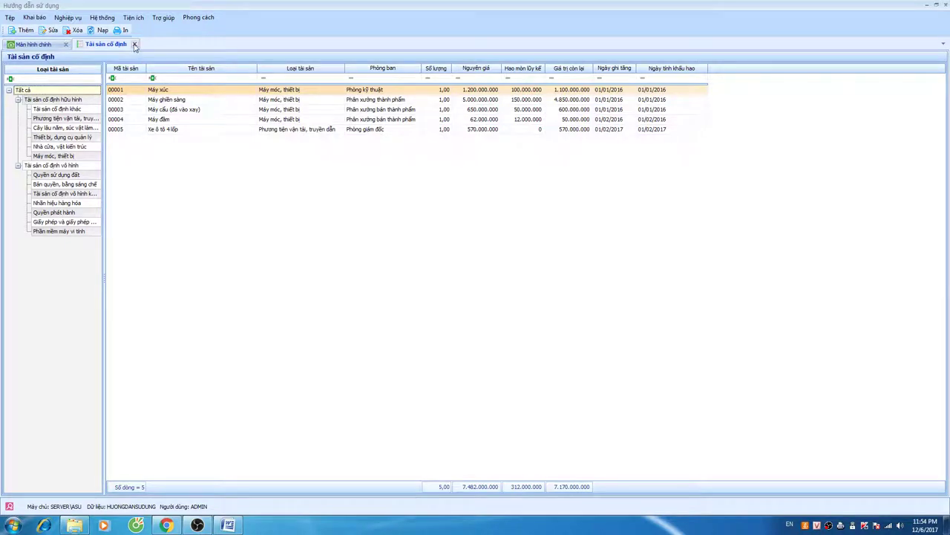
# - Close the asset list and start a new voucher in the fixed-asset purchase and increase list (Mua và Ghi tăng tài sản cố định)
pyautogui.click(134, 44)
pyautogui.click(277, 343)
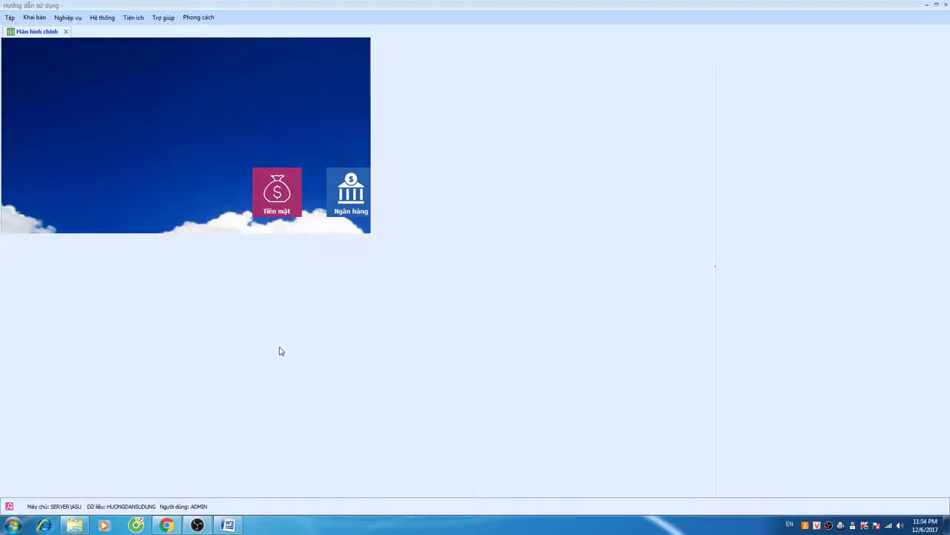
pyautogui.click(276, 247)
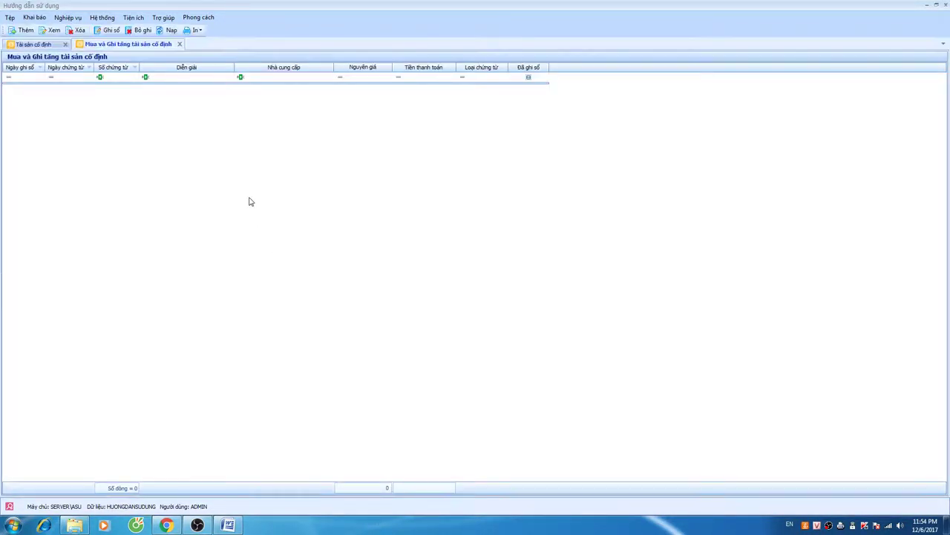
pyautogui.rightClick(214, 108)
pyautogui.click(239, 113)
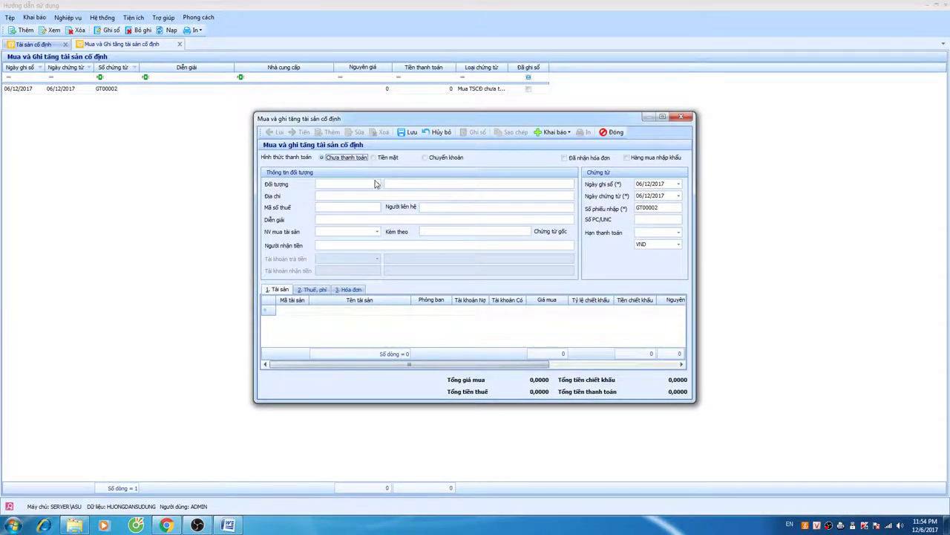
# - Choose "Công ty TNHH Thương mại Hồng hà" as the voucher's supplier and enter the description "Nhập mua ô tô"
pyautogui.click(377, 185)
pyautogui.click(394, 256)
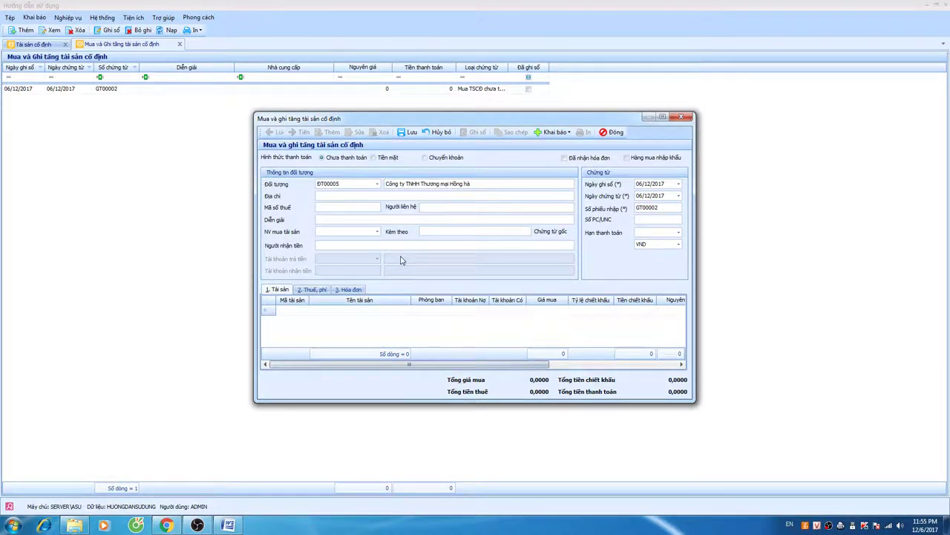
pyautogui.write('Nhập mua o tô')
# - Enter 01/02 as the voucher's posting date
pyautogui.click(650, 183)
pyautogui.write('02')
pyautogui.click(640, 183)
pyautogui.write('0102')
pyautogui.press('Tab')
pyautogui.press('Tab')
pyautogui.press('Tab')
# - Set the voucher's posting and document dates to 15/02/2017 and begin the first asset line
pyautogui.hotkey('shift', 'Tab')
pyautogui.hotkey('shift', 'Tab')
pyautogui.hotkey('shift', 'Tab')
pyautogui.write('1502')
pyautogui.press('Tab')
pyautogui.press('Tab')
pyautogui.press('Tab')
pyautogui.press('Tab')
pyautogui.press('Tab')
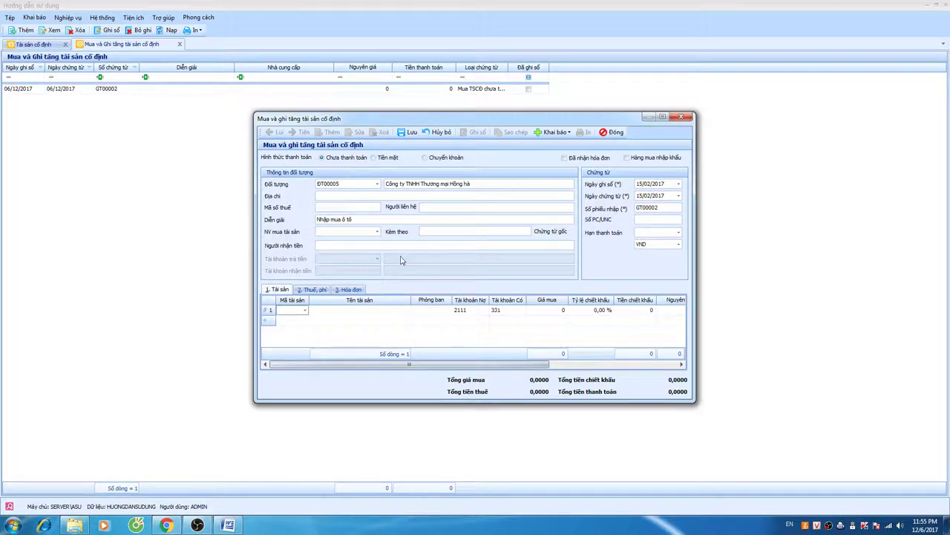
pyautogui.click(672, 183)
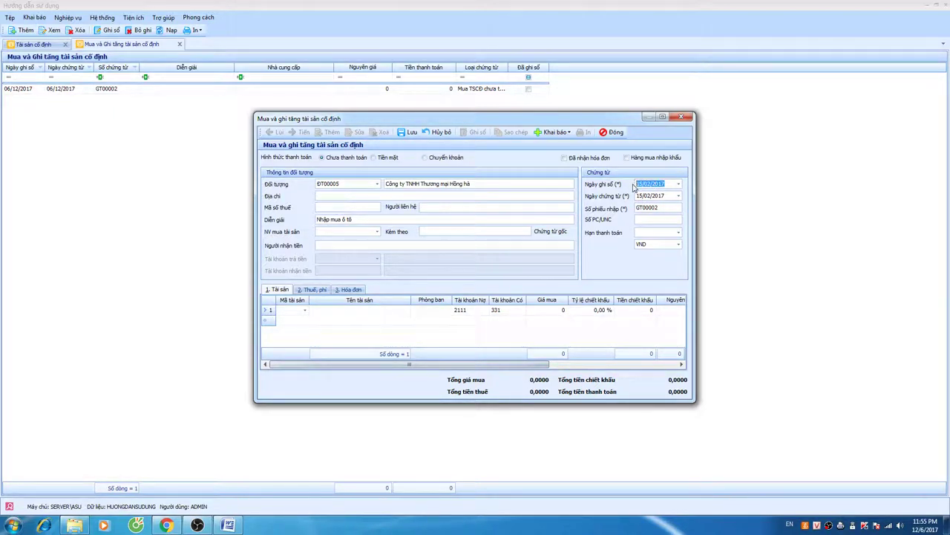
pyautogui.click(648, 185)
# - Select asset 00005 "Xe ô tô 4 lốp" on the first line of the voucher
pyautogui.click(305, 310)
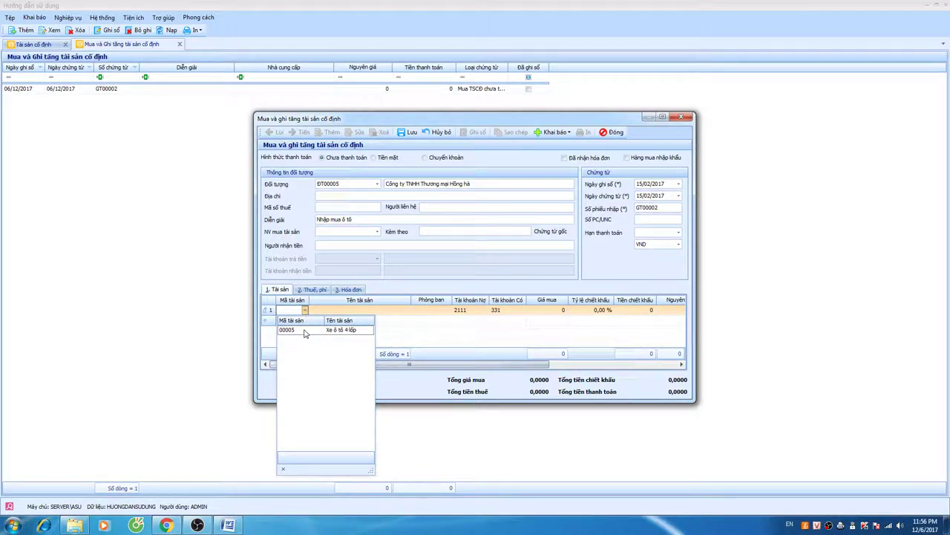
pyautogui.click(303, 331)
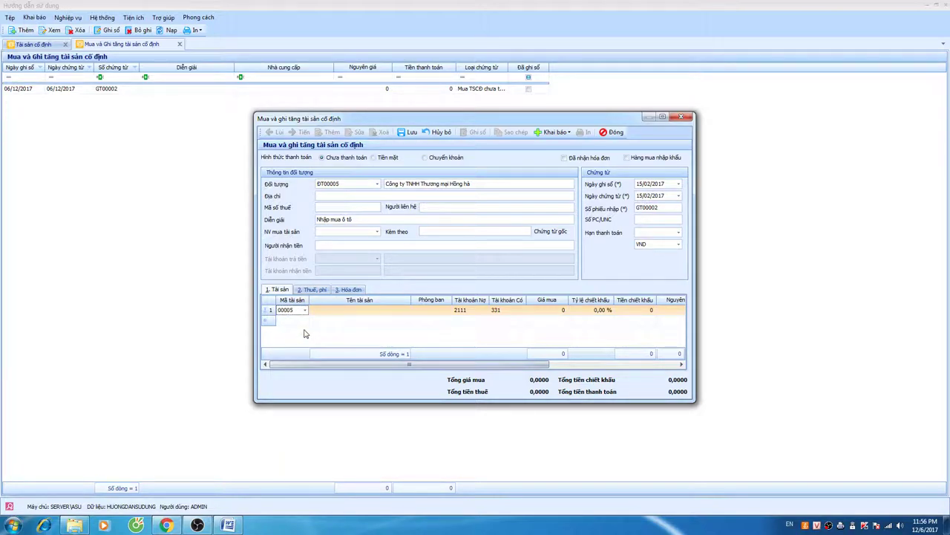
pyautogui.click(305, 309)
pyautogui.press('Return')
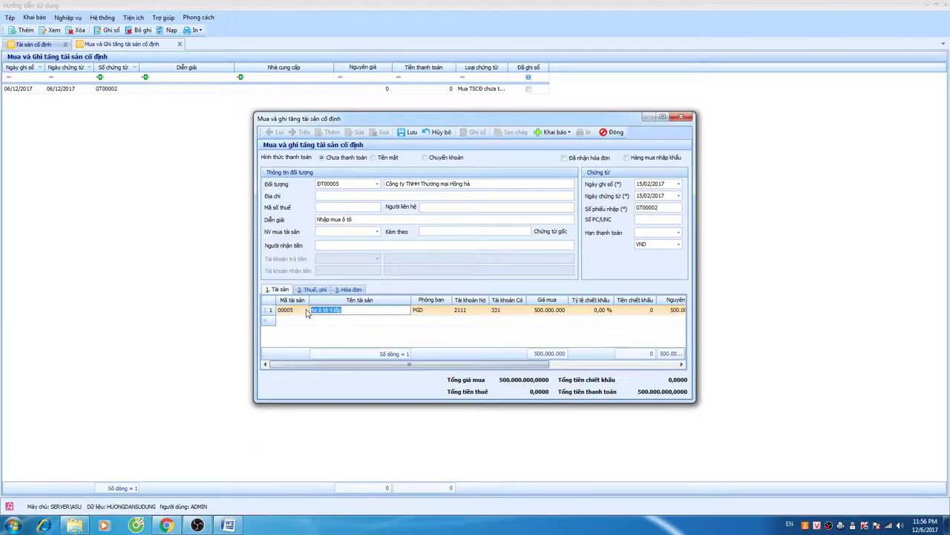
# - Review the first asset line's accounts, purchase price, discount, cost and partner columns across the full row
pyautogui.press('Tab')
pyautogui.press('Tab')
pyautogui.press('Tab')
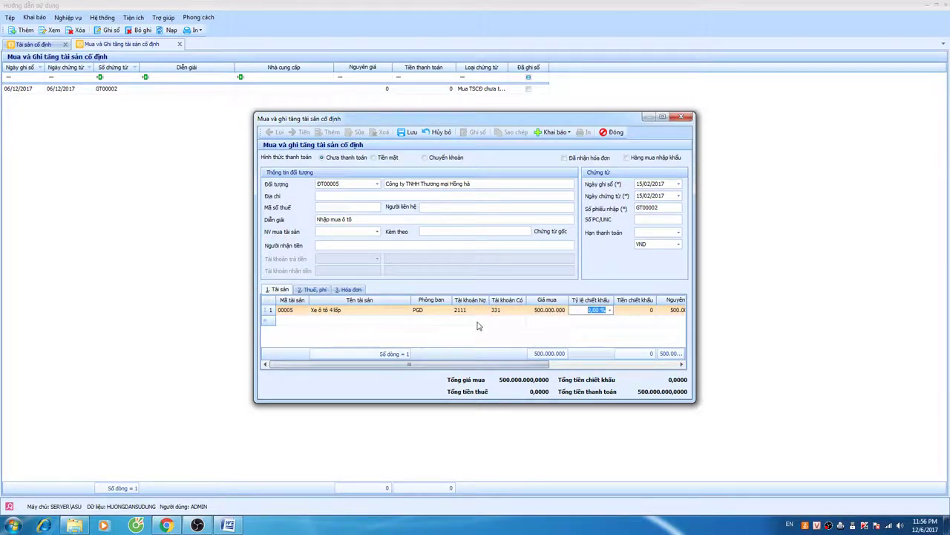
pyautogui.moveTo(531, 365); pyautogui.dragTo(664, 365)
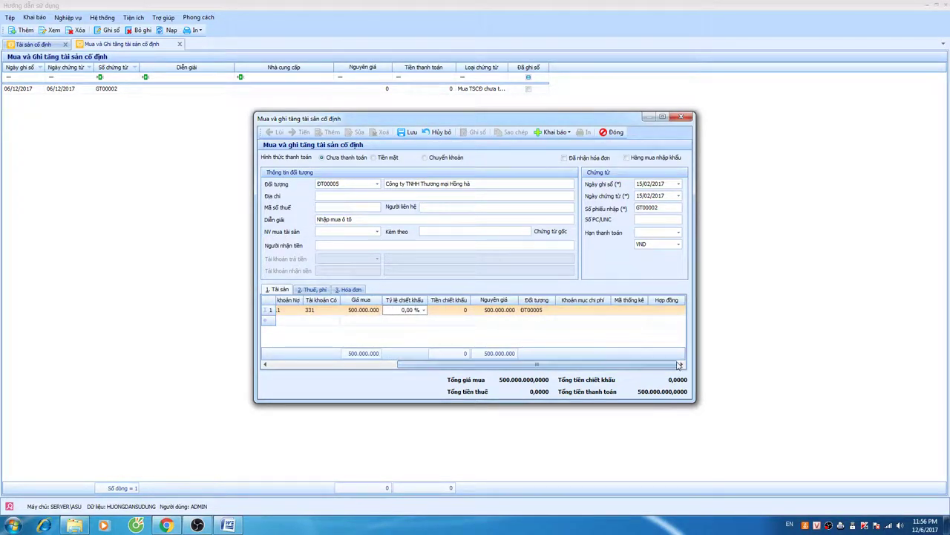
pyautogui.press('Tab')
pyautogui.press('Tab')
pyautogui.press('Tab')
pyautogui.press('Tab')
pyautogui.moveTo(496, 364); pyautogui.dragTo(364, 368)
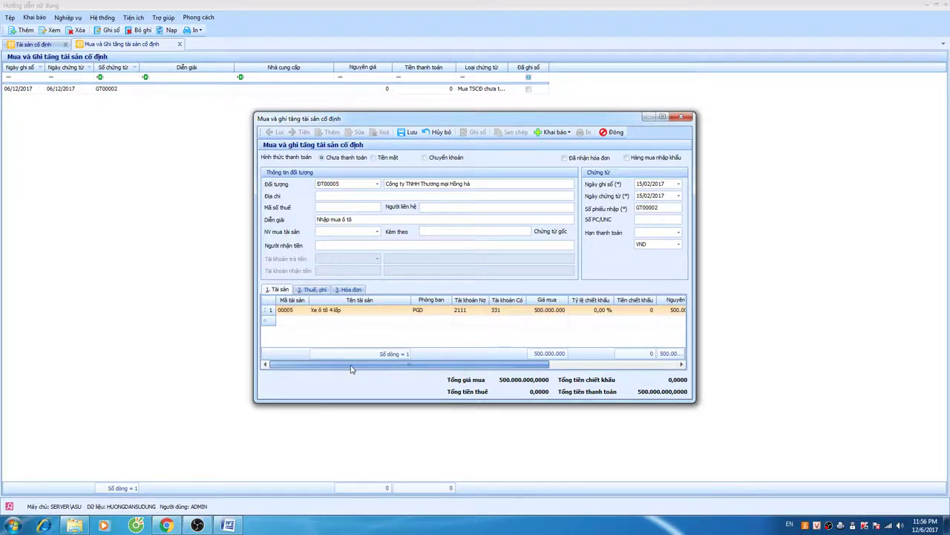
# - Allocate a domestic expense of 70.000.000 to the asset by amount and generate a general voucher for it
pyautogui.click(316, 290)
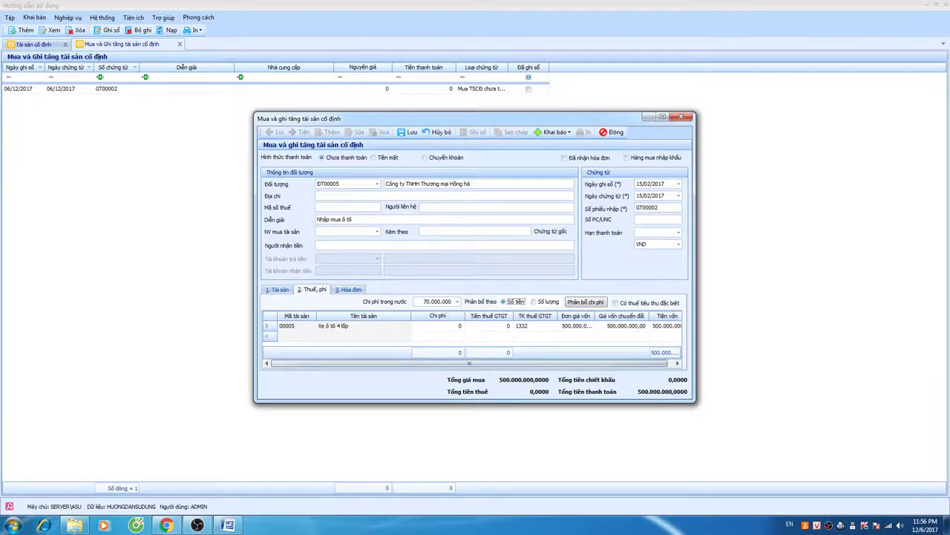
pyautogui.click(585, 301)
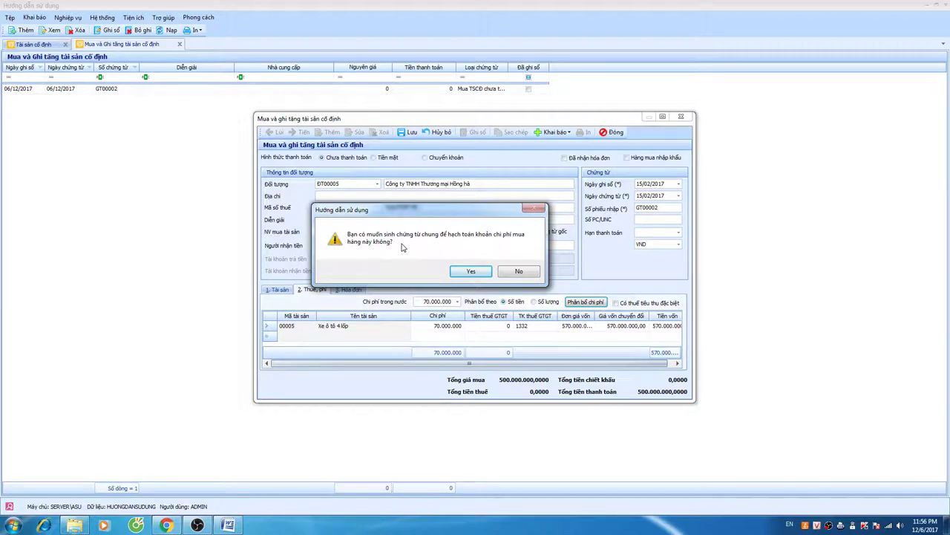
pyautogui.click(478, 272)
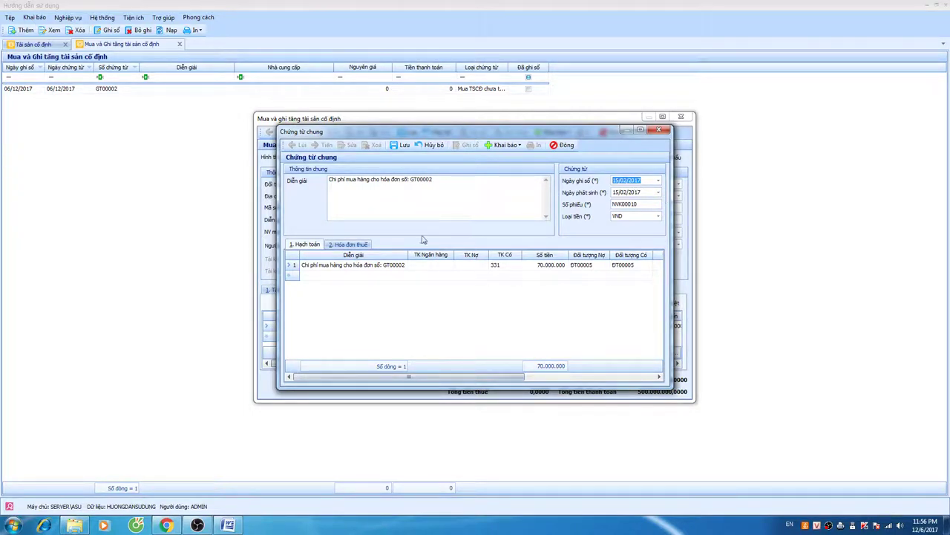
# - Change the expense line's description to "Chi phí trước bạ cho hóa đơn số: GT00002"
pyautogui.press('Tab')
pyautogui.click(351, 265)
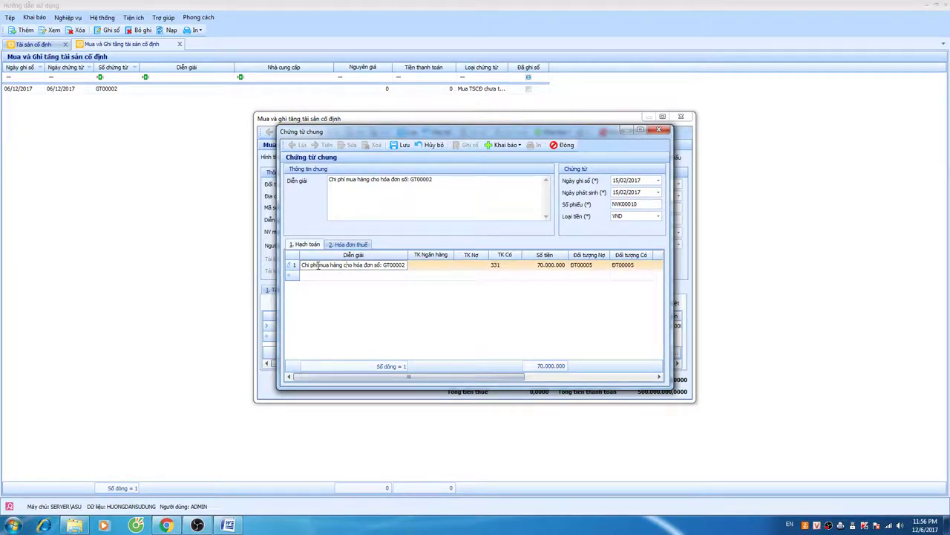
pyautogui.moveTo(320, 266); pyautogui.dragTo(341, 265)
pyautogui.moveTo(419, 136)
pyautogui.mouseDown()
pyautogui.moveTo(845, 117)
pyautogui.moveTo(428, 148)
pyautogui.mouseUp()
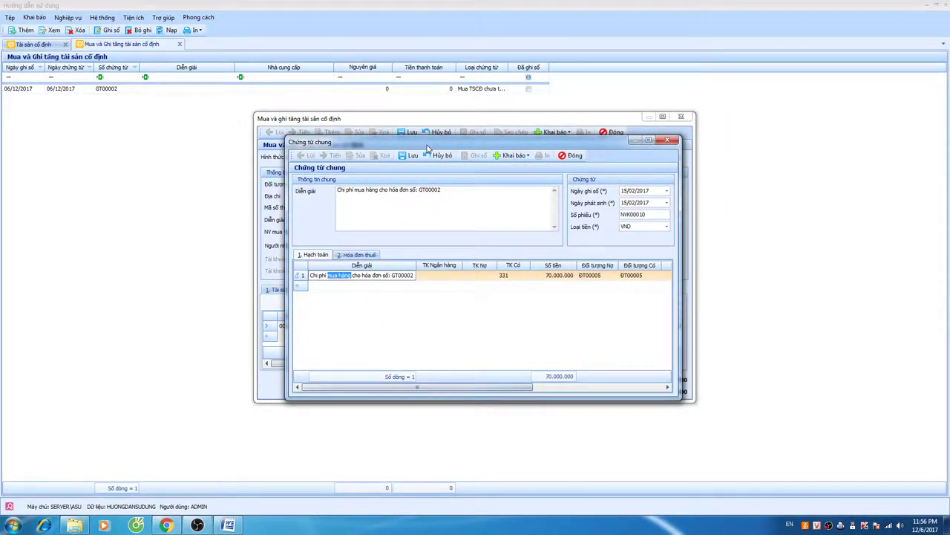
pyautogui.write('trước ban')
pyautogui.press('BackSpace')
# - Set the expense line's debit account to 2111
pyautogui.press('Tab')
pyautogui.press('Tab')
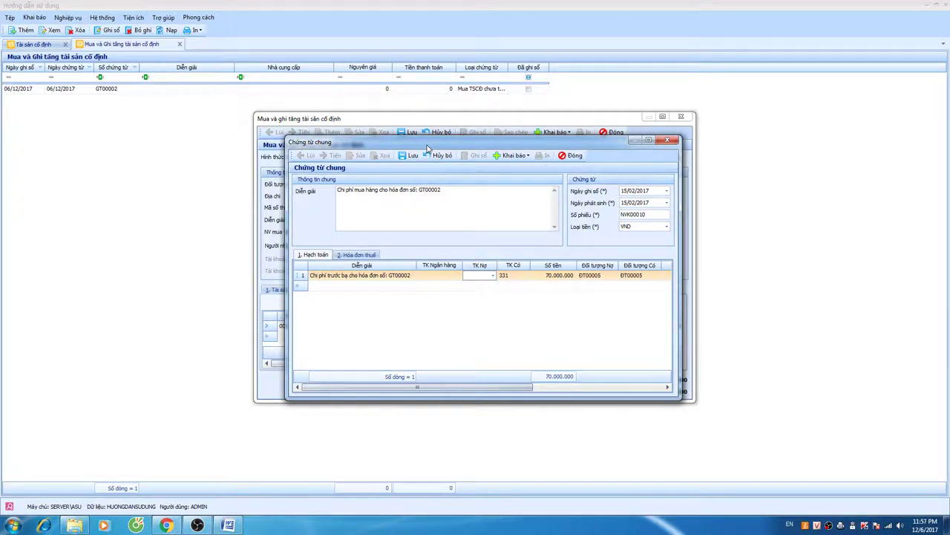
pyautogui.write('2111')
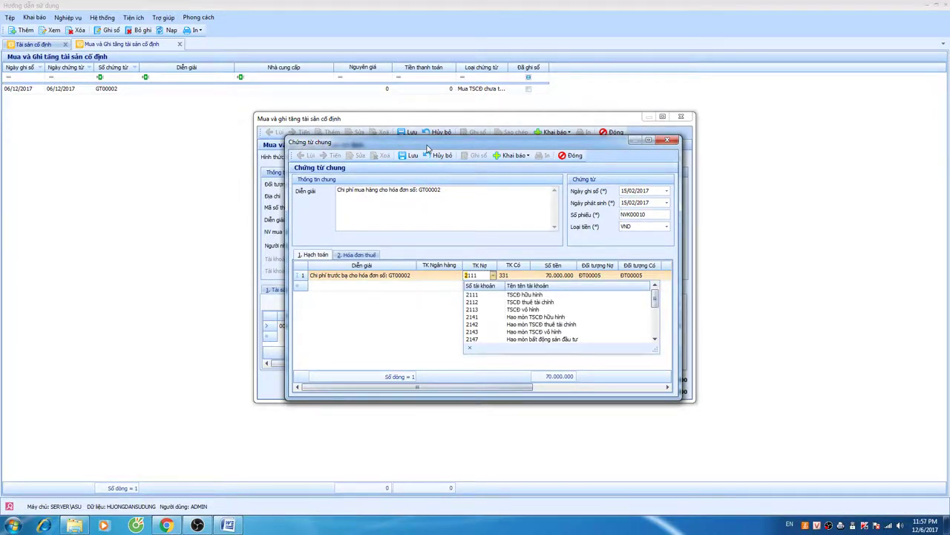
pyautogui.press('Tab')
pyautogui.press('Tab')
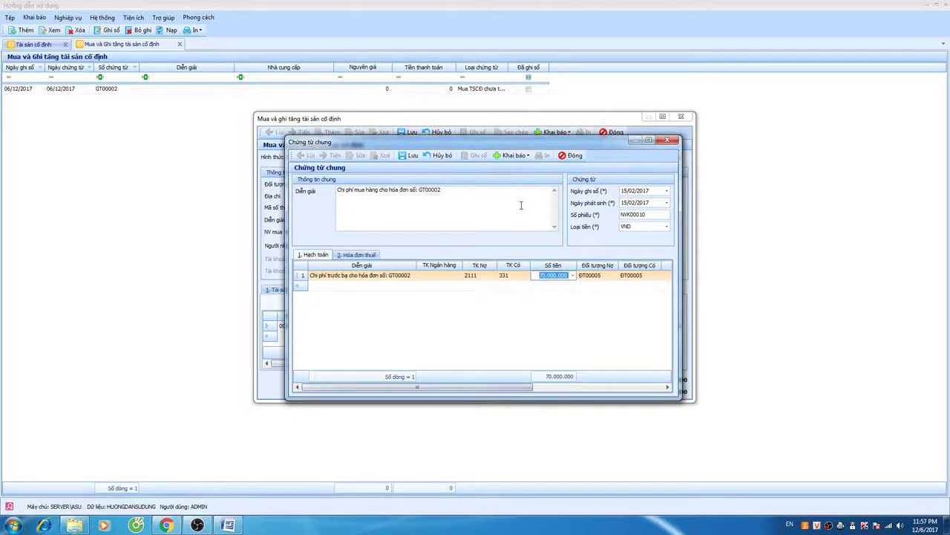
# - Examine the partner choices for the debit and credit sides, the credit account, the declaration options and the expense line's remaining columns
pyautogui.click(613, 277)
pyautogui.click(614, 276)
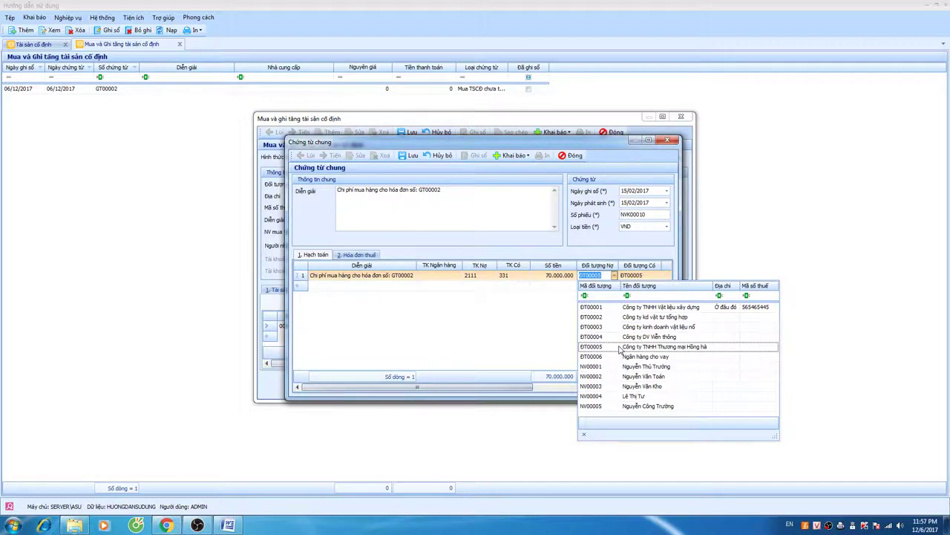
pyautogui.click(507, 276)
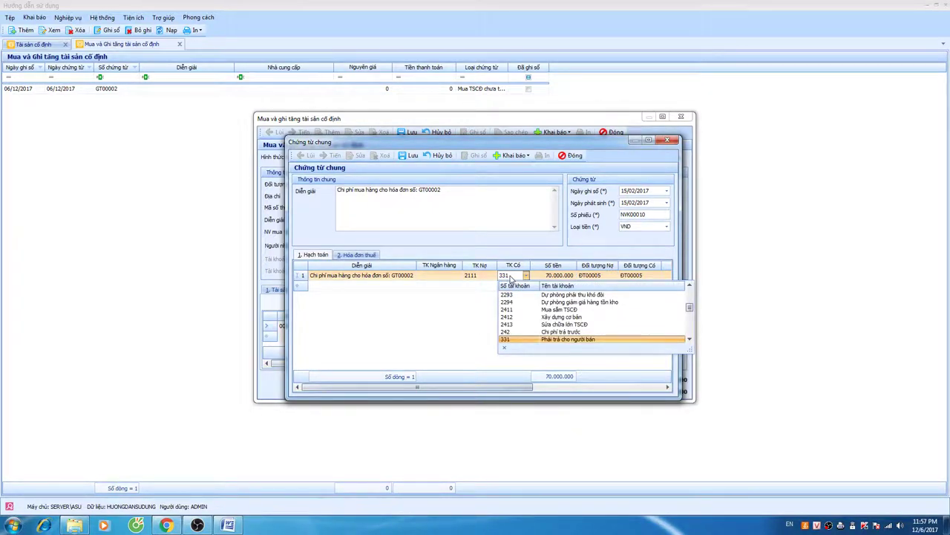
pyautogui.click(607, 276)
pyautogui.click(614, 276)
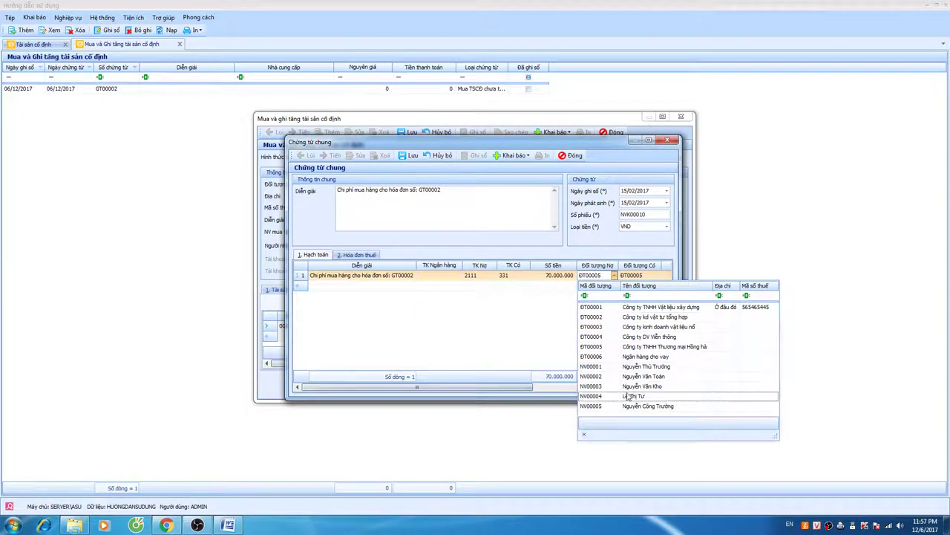
pyautogui.click(515, 156)
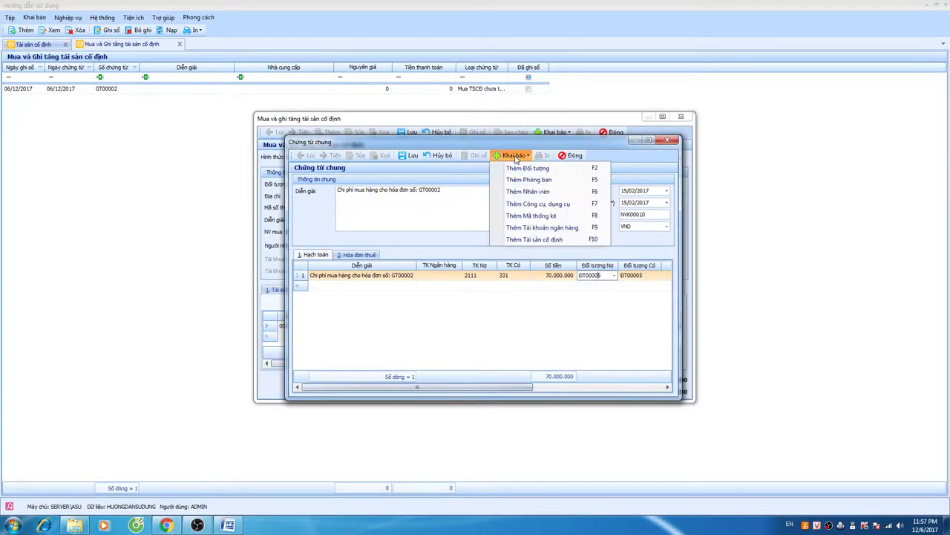
pyautogui.click(479, 254)
pyautogui.click(522, 156)
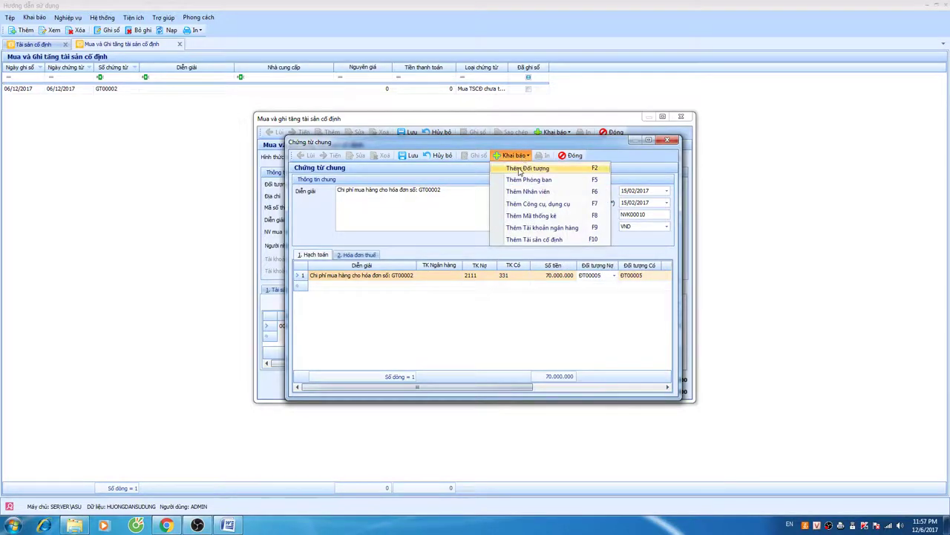
pyautogui.click(460, 254)
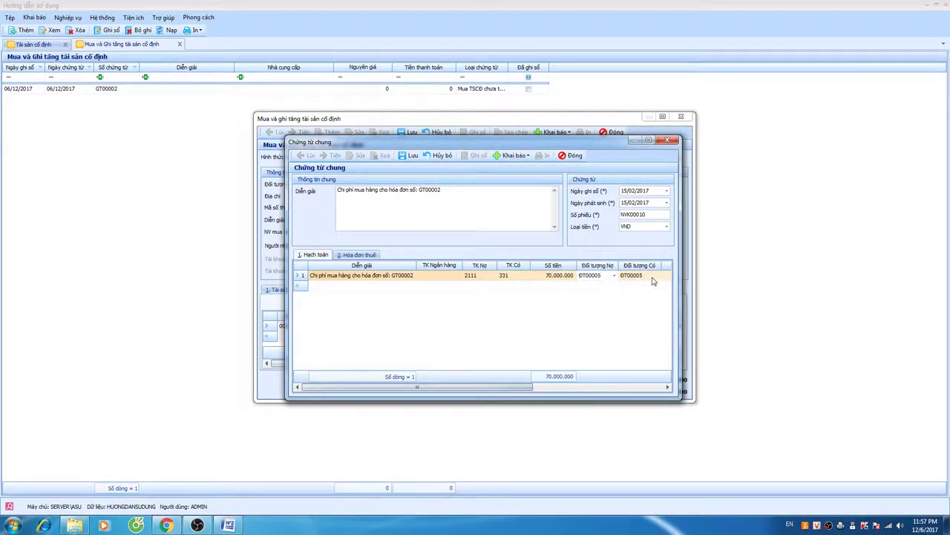
pyautogui.click(657, 280)
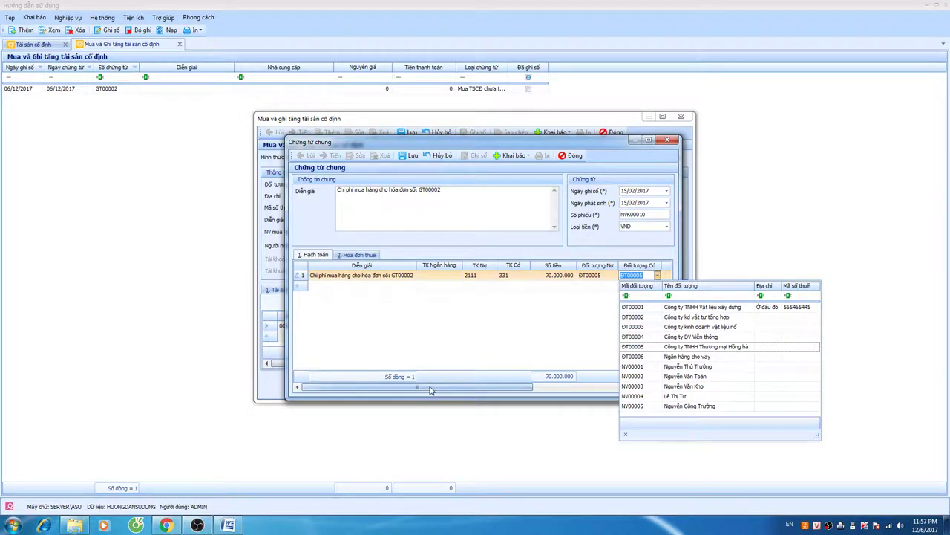
pyautogui.moveTo(435, 389); pyautogui.dragTo(514, 389)
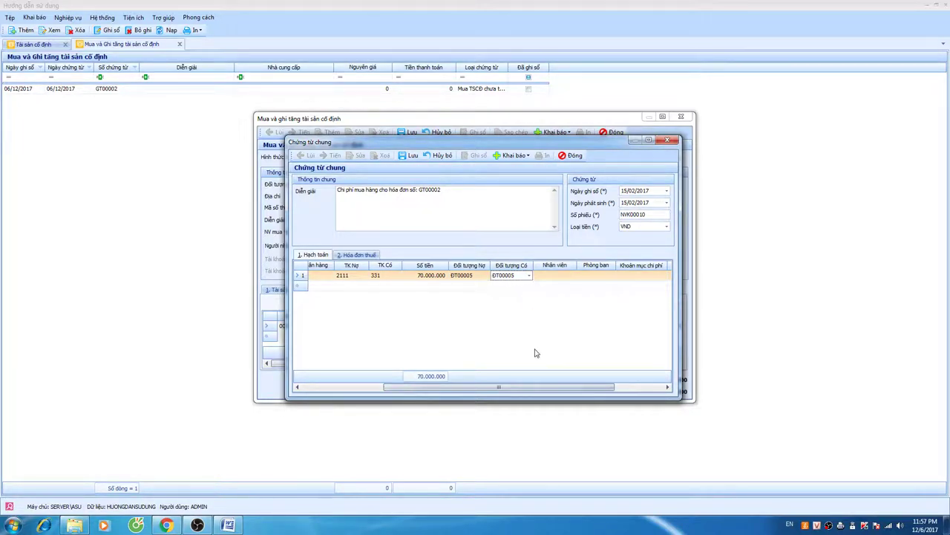
pyautogui.moveTo(503, 388); pyautogui.dragTo(427, 389)
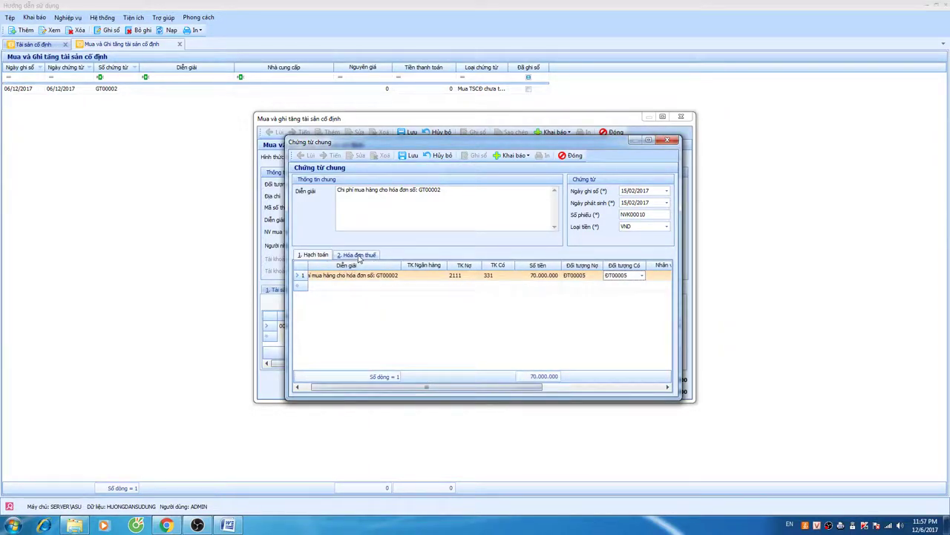
# - Add a second accounting line described as "Chi phí vận chuyển cho hóa đơn số: GT00002"
pyautogui.click(346, 287)
pyautogui.click(311, 276)
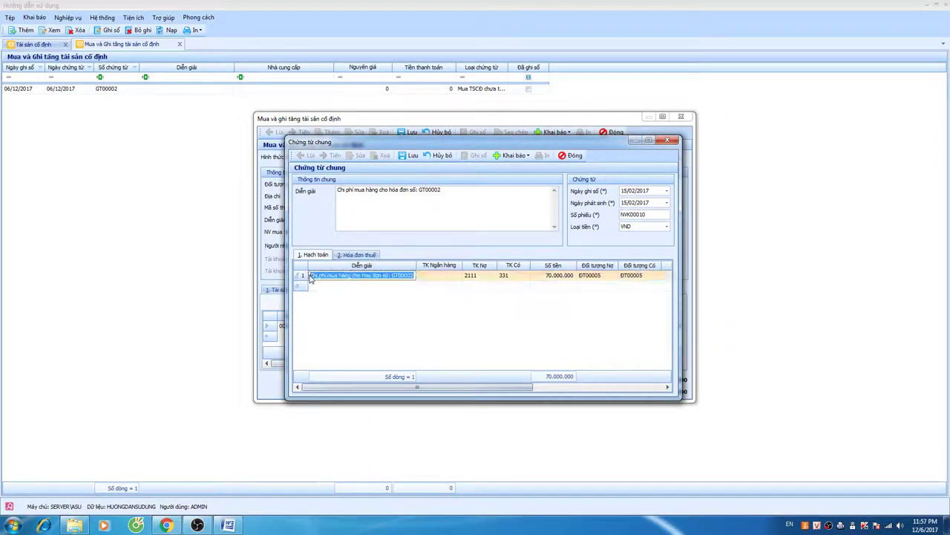
pyautogui.click(328, 286)
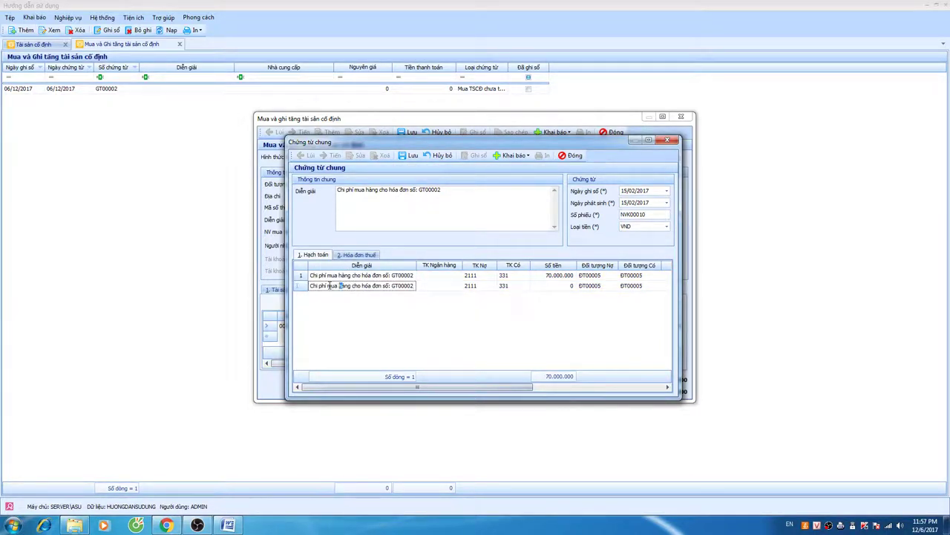
pyautogui.moveTo(329, 286); pyautogui.dragTo(352, 288)
pyautogui.write('vận chuyển cho hóa đơn')
pyautogui.click(460, 286)
# - Split the expense amount into 50.000.000 on the first line and 20.000.000 on the transport line
pyautogui.press('Tab')
pyautogui.press('Tab')
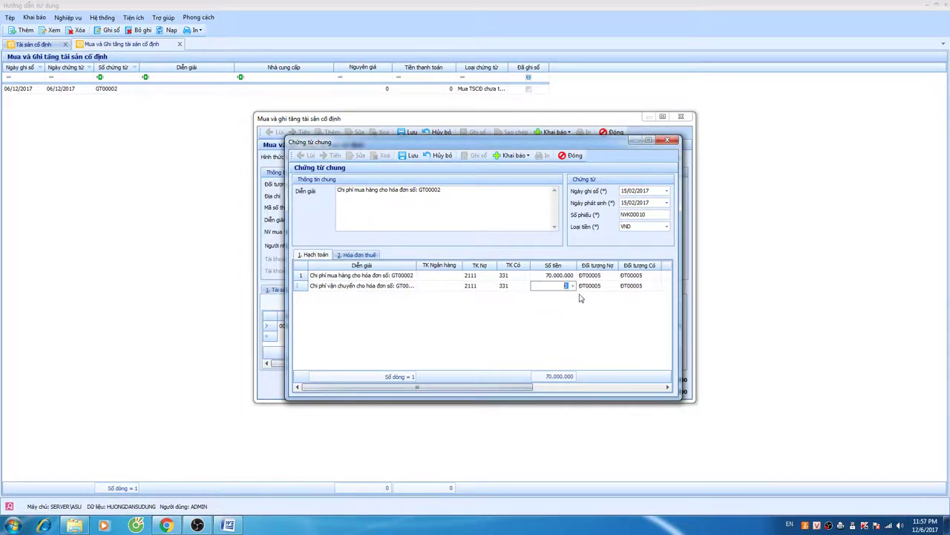
pyautogui.press('Up')
pyautogui.write('50')
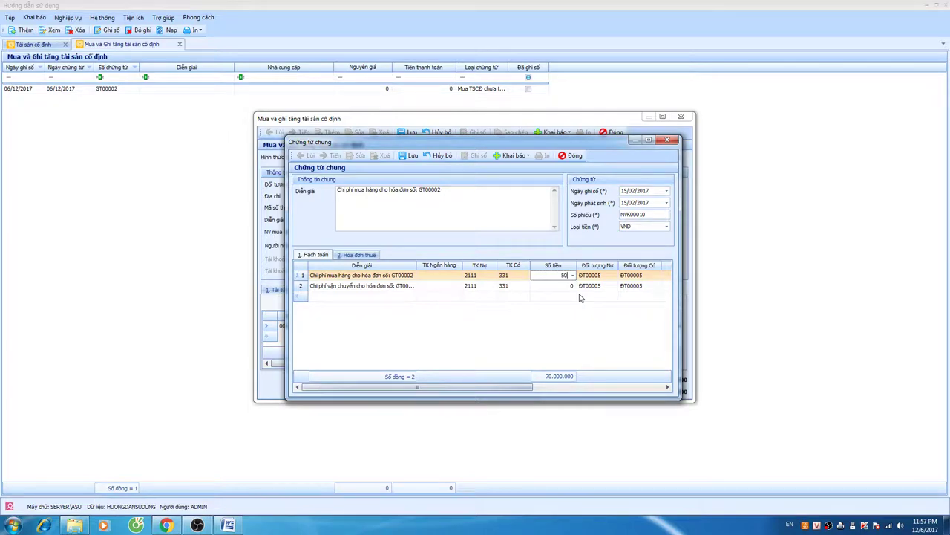
pyautogui.press('Down')
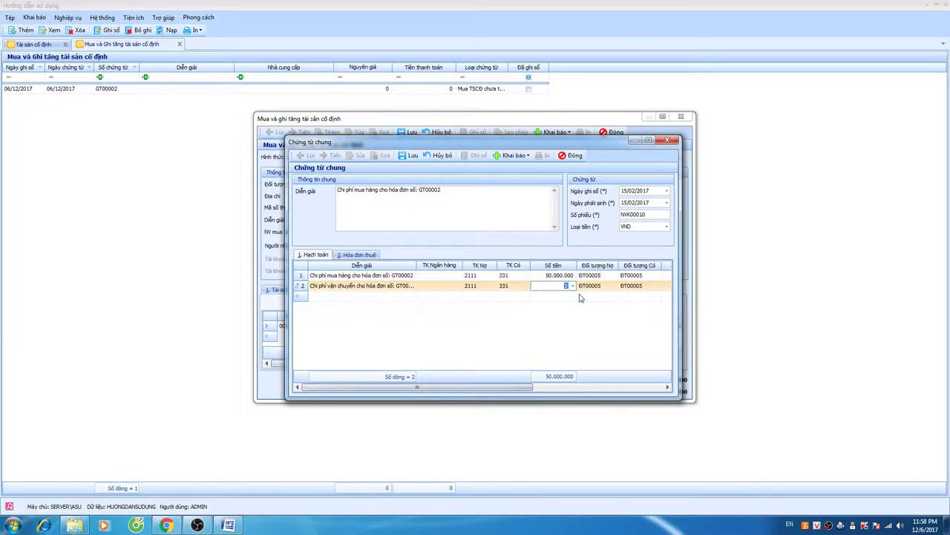
pyautogui.write('20.000.000')
pyautogui.press('Tab')
pyautogui.press('Tab')
pyautogui.press('Tab')
pyautogui.press('Tab')
pyautogui.press('Tab')
pyautogui.press('Tab')
pyautogui.press('Tab')
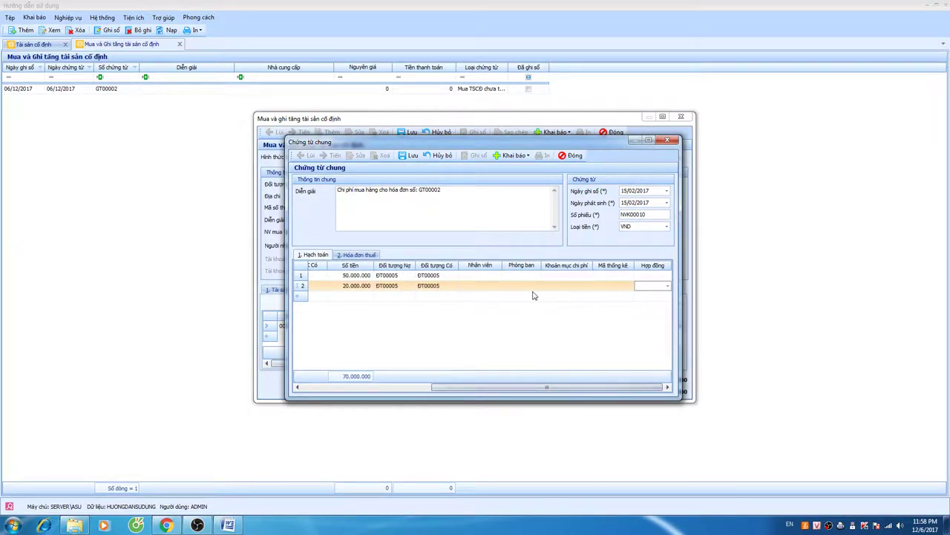
# - Start a tax invoice line for the expense voucher with tax account 1331 and a VAT rate of 10%
pyautogui.click(358, 255)
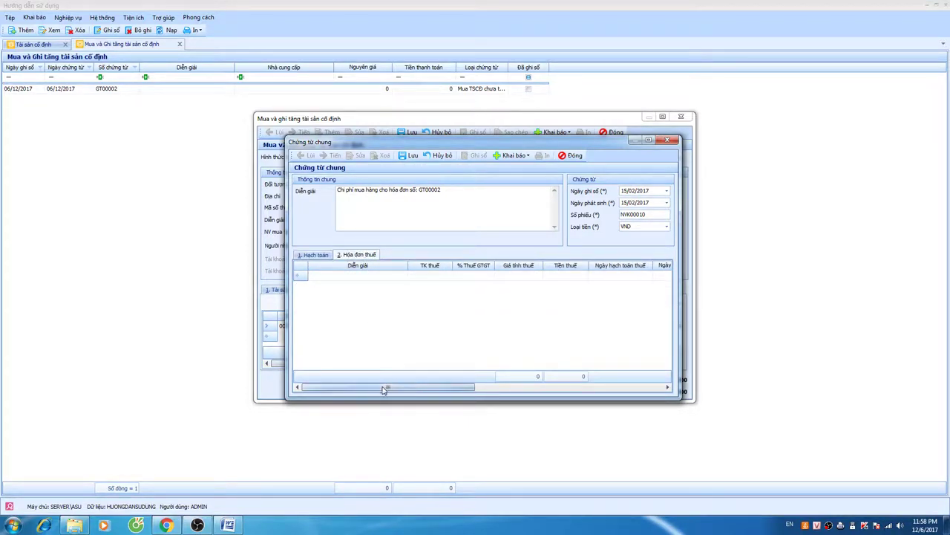
pyautogui.click(348, 278)
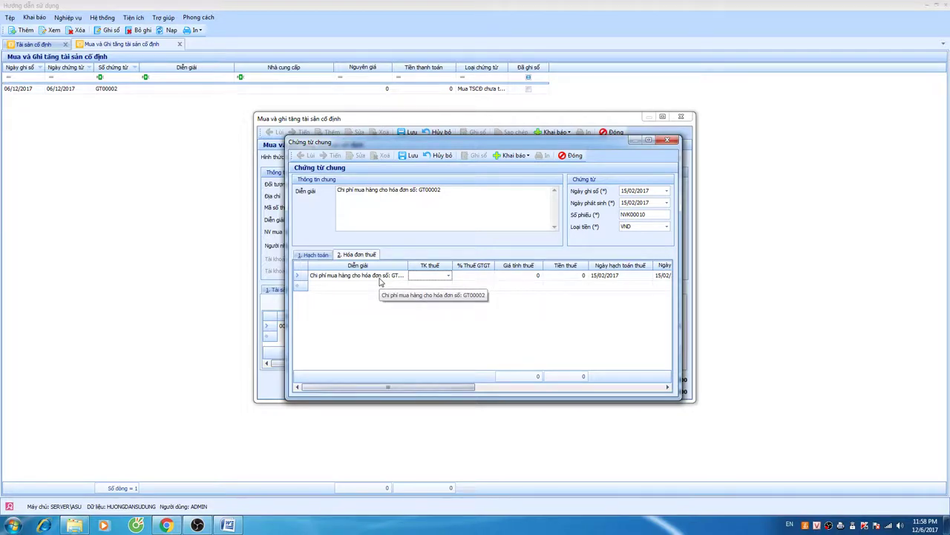
pyautogui.write('1331')
pyautogui.press('Return')
pyautogui.press('Tab')
pyautogui.write('10')
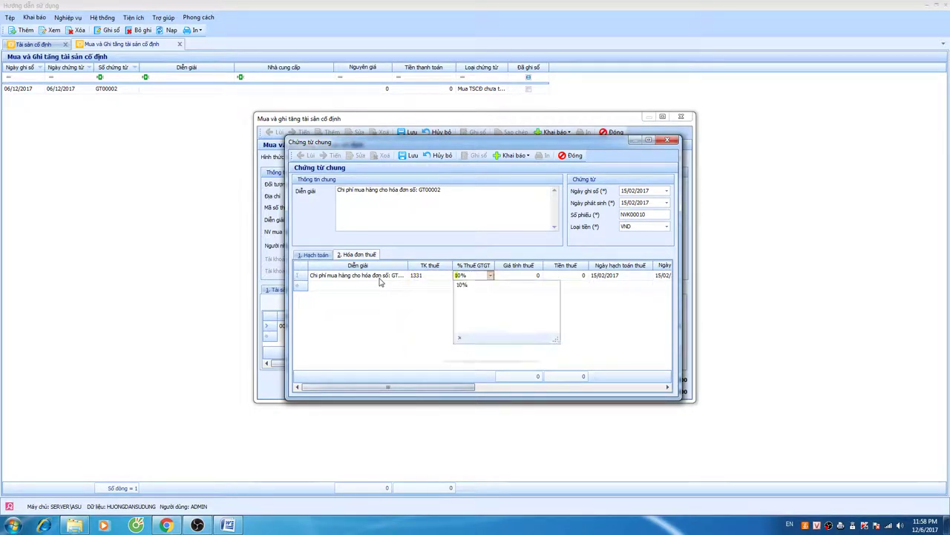
pyautogui.press('Return')
pyautogui.press('Tab')
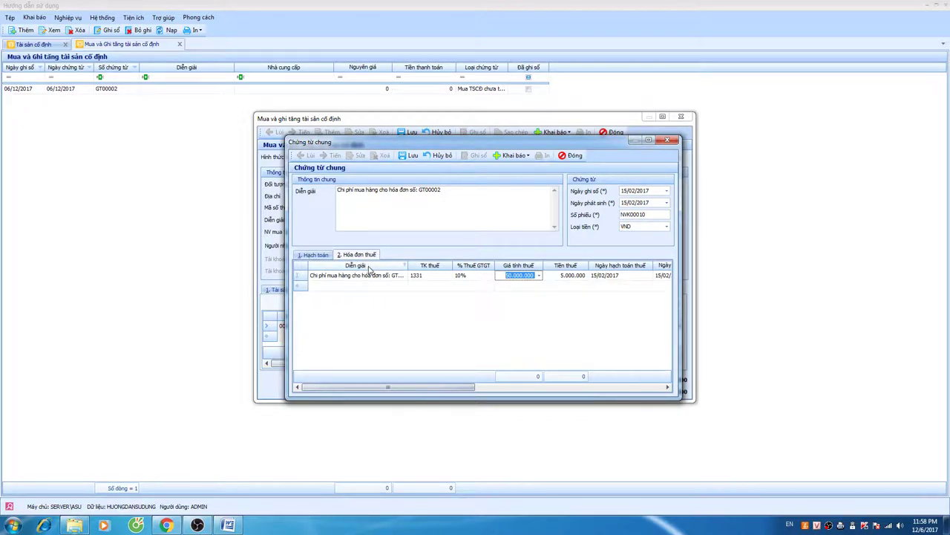
# - Set the tax line's invoice type to "Hóa đơn GTGT" and its invoice number to 5465478
pyautogui.press('Tab')
pyautogui.press('Tab')
pyautogui.press('Tab')
pyautogui.press('Tab')
pyautogui.press('Tab')
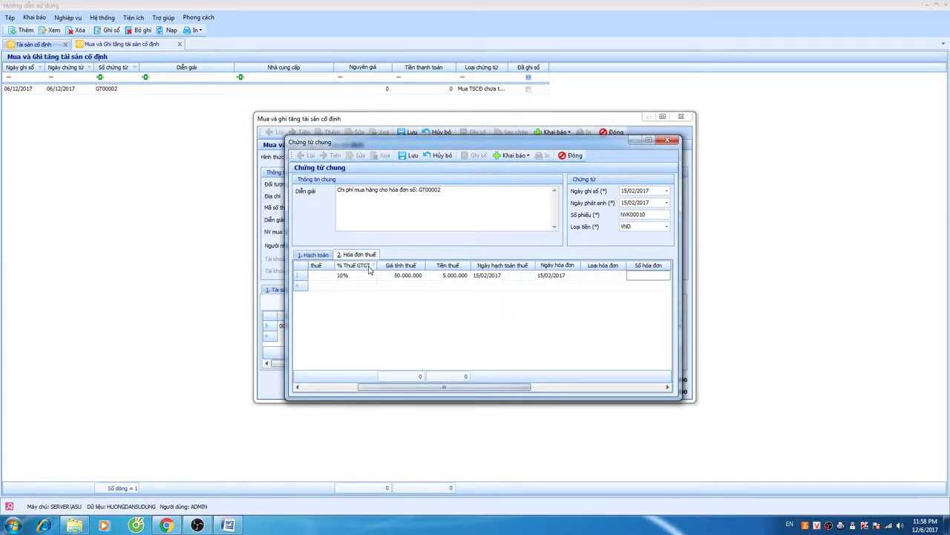
pyautogui.click(616, 277)
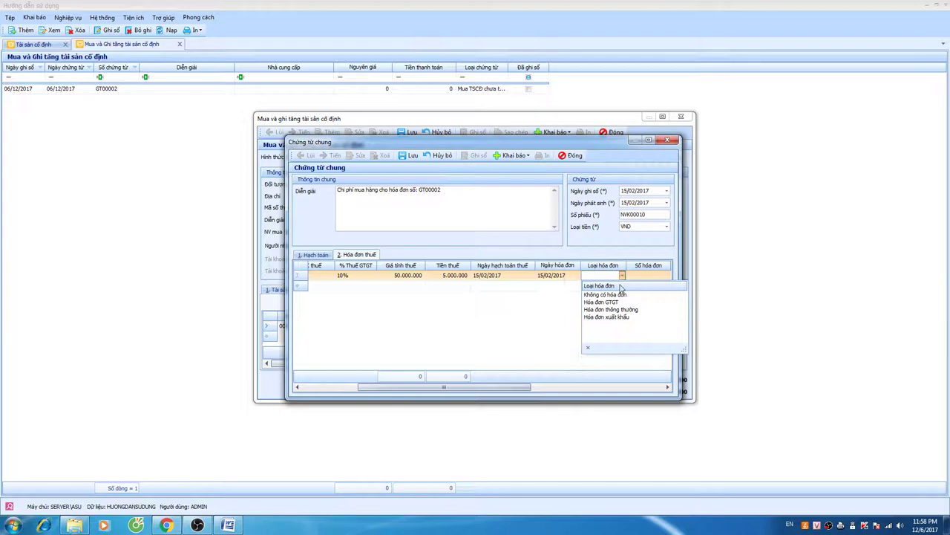
pyautogui.click(618, 303)
pyautogui.click(656, 276)
pyautogui.write('54654')
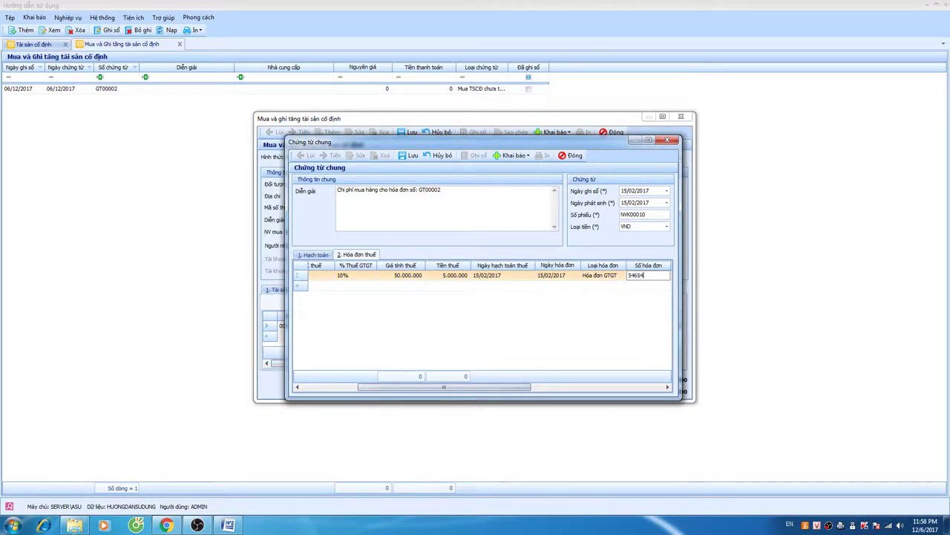
pyautogui.write('78')
pyautogui.press('Tab')
# - Assign goods and services group 1 to the tax invoice line
pyautogui.click(656, 278)
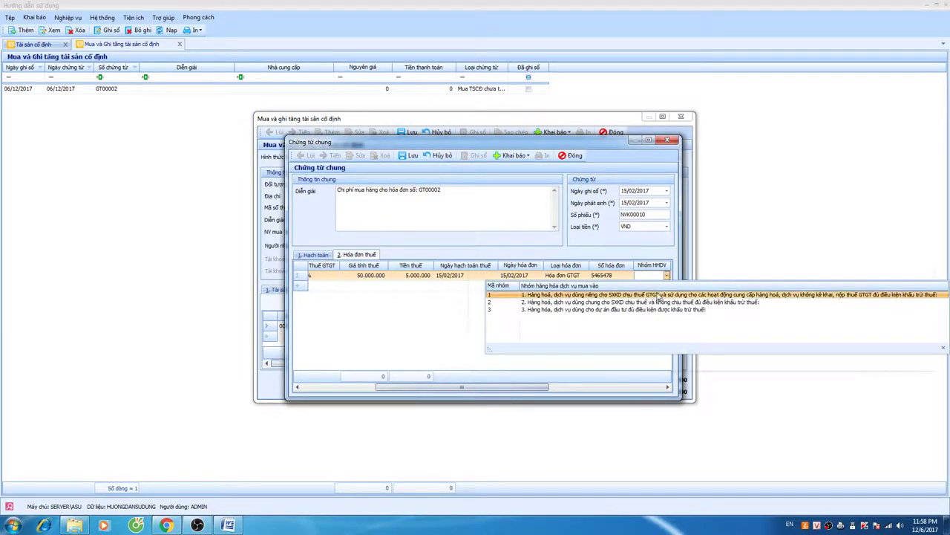
pyautogui.click(658, 293)
pyautogui.press('Tab')
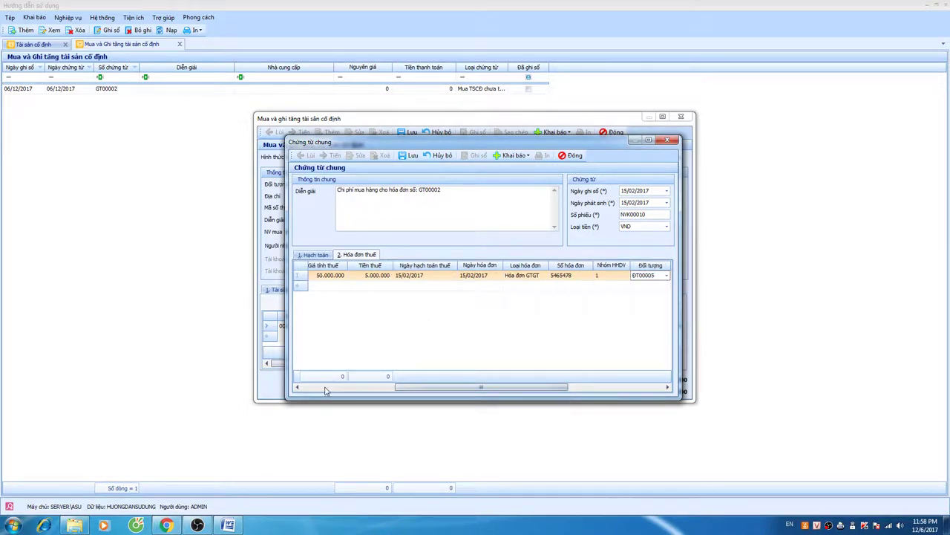
# - Copy the transport cost description from the second accounting line into a new tax invoice line with tax account 1331
pyautogui.moveTo(444, 389); pyautogui.dragTo(351, 389)
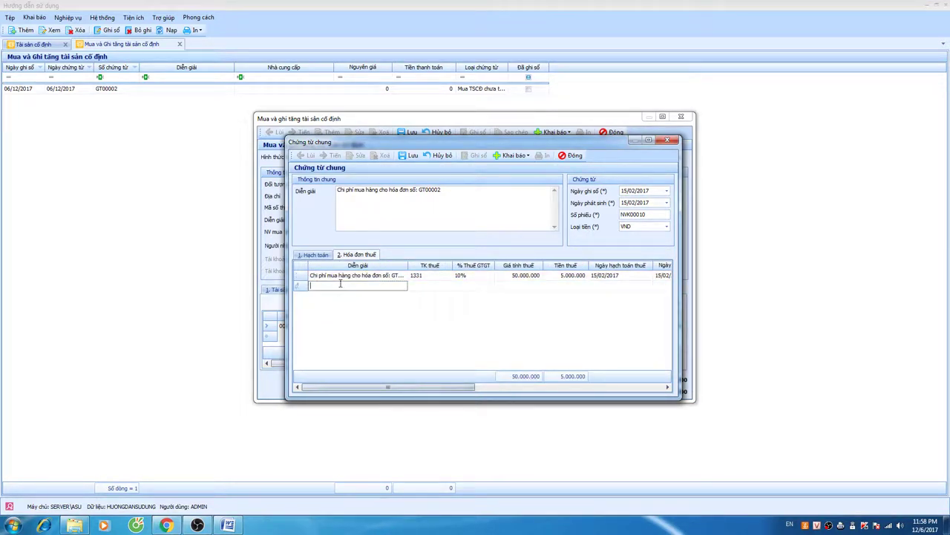
pyautogui.click(315, 254)
pyautogui.click(425, 387)
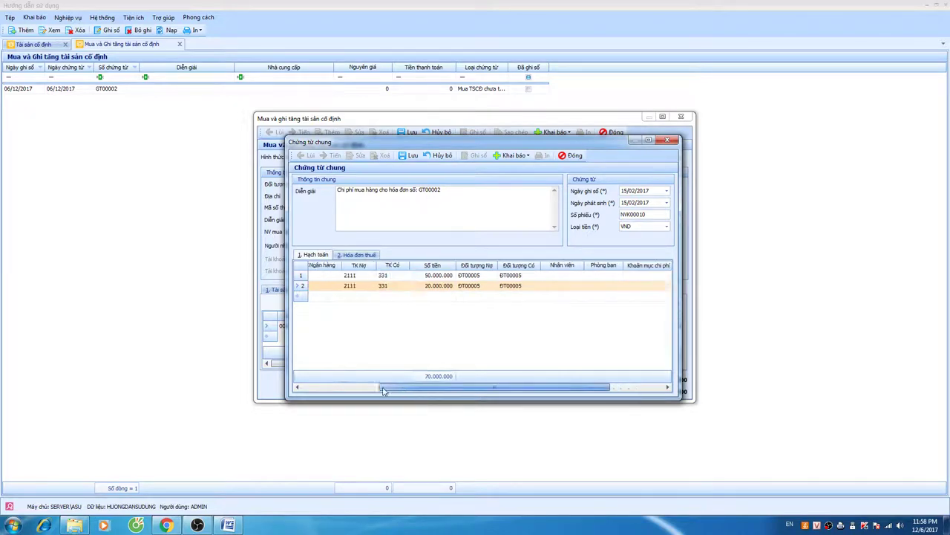
pyautogui.click(410, 388)
pyautogui.click(350, 289)
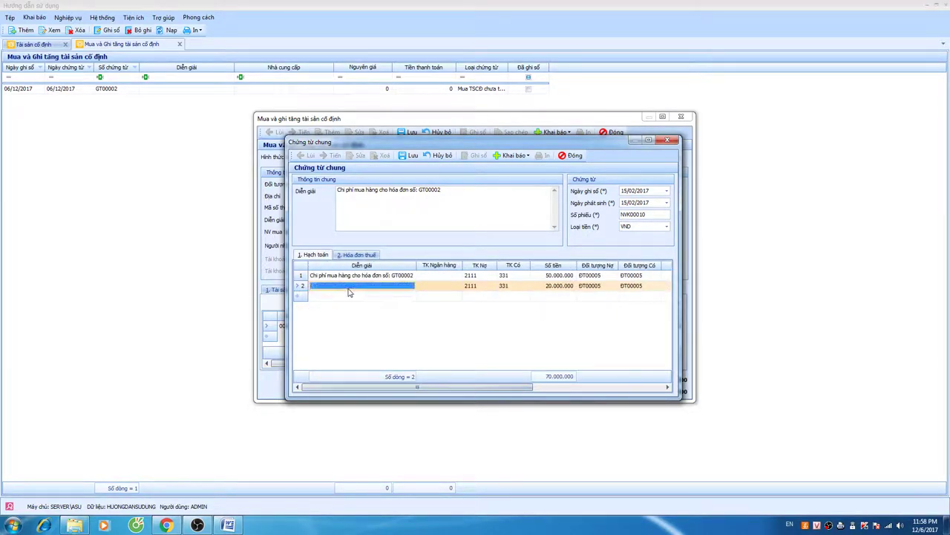
pyautogui.click(335, 288)
pyautogui.moveTo(311, 286); pyautogui.dragTo(413, 286)
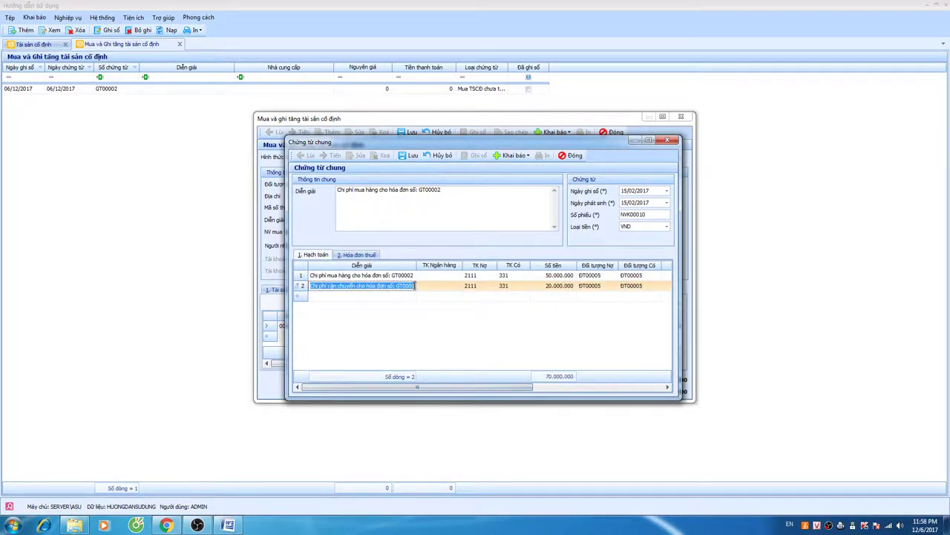
pyautogui.click(357, 255)
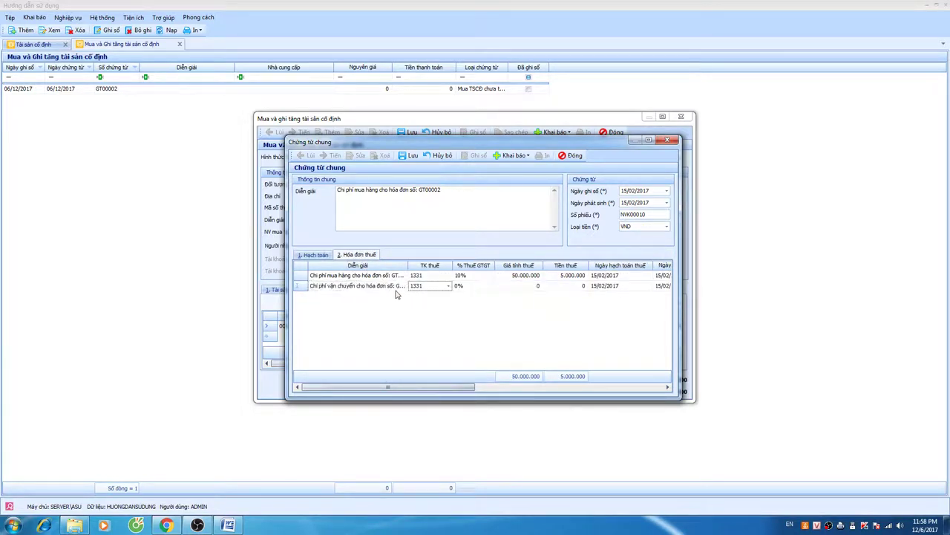
# - Set the transport tax line's VAT rate to 10% and carry its tax, date and invoice fields through to the object column
pyautogui.press('Tab')
pyautogui.hotkey('alt', 'Down')
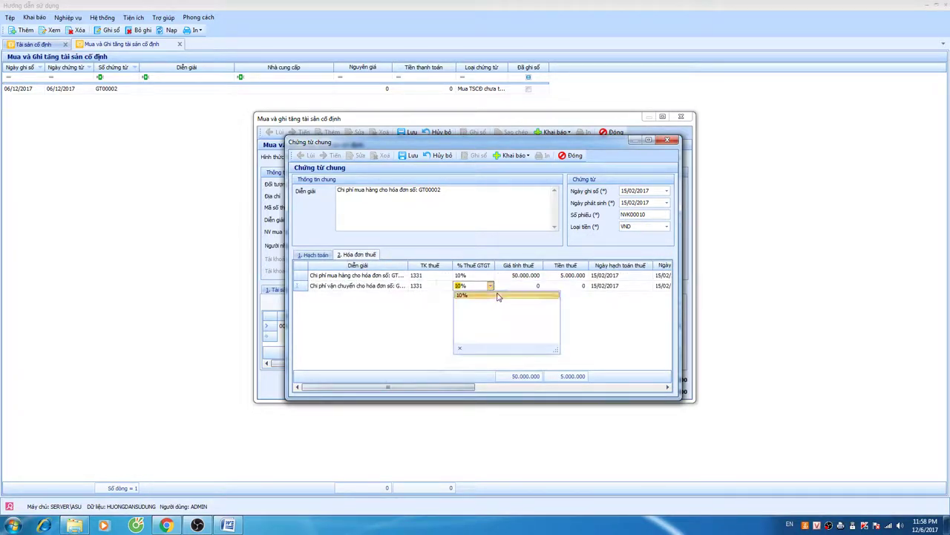
pyautogui.click(499, 296)
pyautogui.press('Tab')
pyautogui.press('Tab')
pyautogui.press('Tab')
pyautogui.press('Tab')
pyautogui.press('Tab')
pyautogui.press('Tab')
pyautogui.press('Tab')
pyautogui.press('Tab')
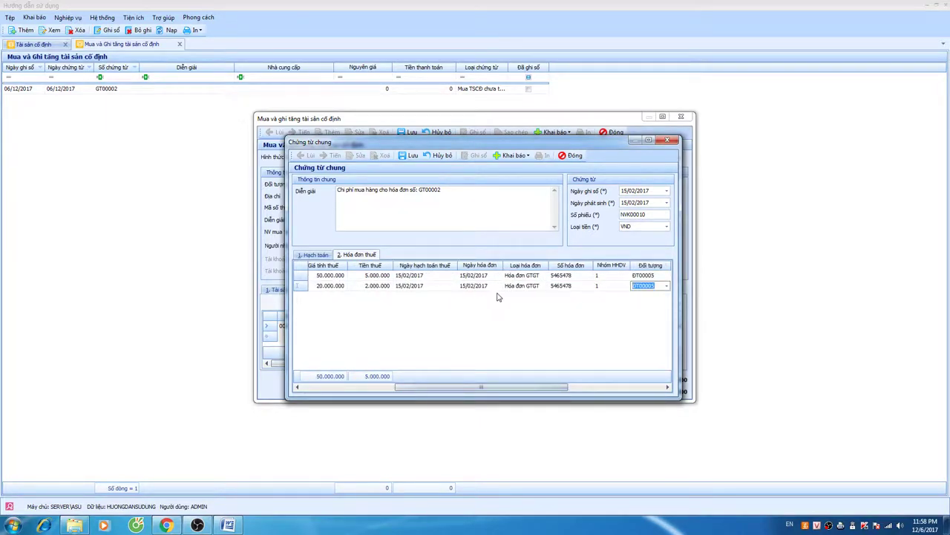
# - Set the transport tax line's invoice number to 5465479 and complete the line
pyautogui.click(582, 285)
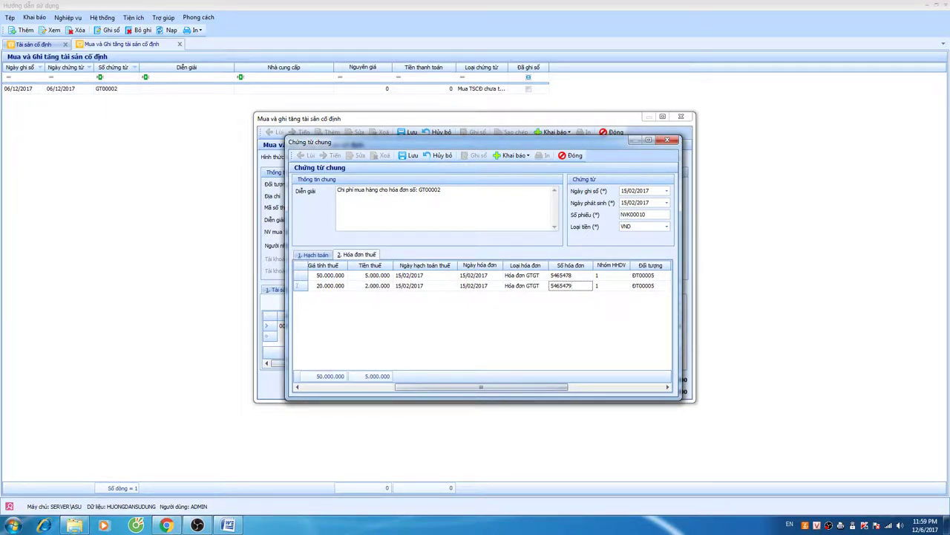
pyautogui.press('Tab')
pyautogui.press('Tab')
pyautogui.press('Tab')
pyautogui.press('Tab')
pyautogui.press('Tab')
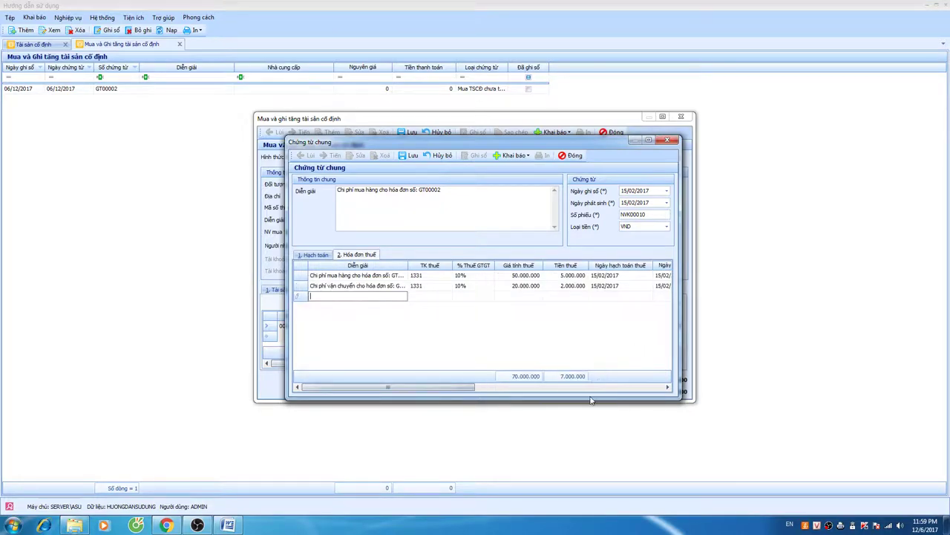
# - Save the general expense voucher and close it to return to the asset purchase voucher
pyautogui.click(314, 255)
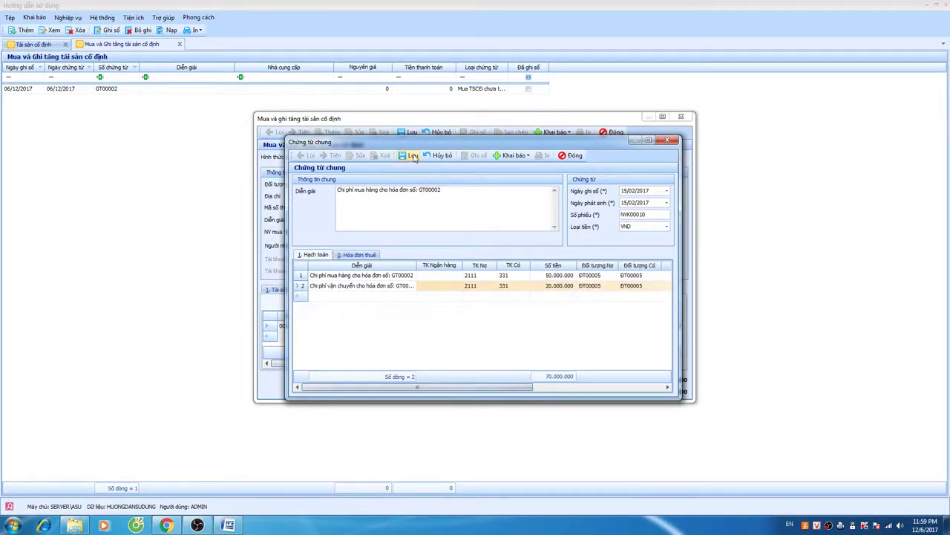
pyautogui.click(413, 156)
pyautogui.click(576, 156)
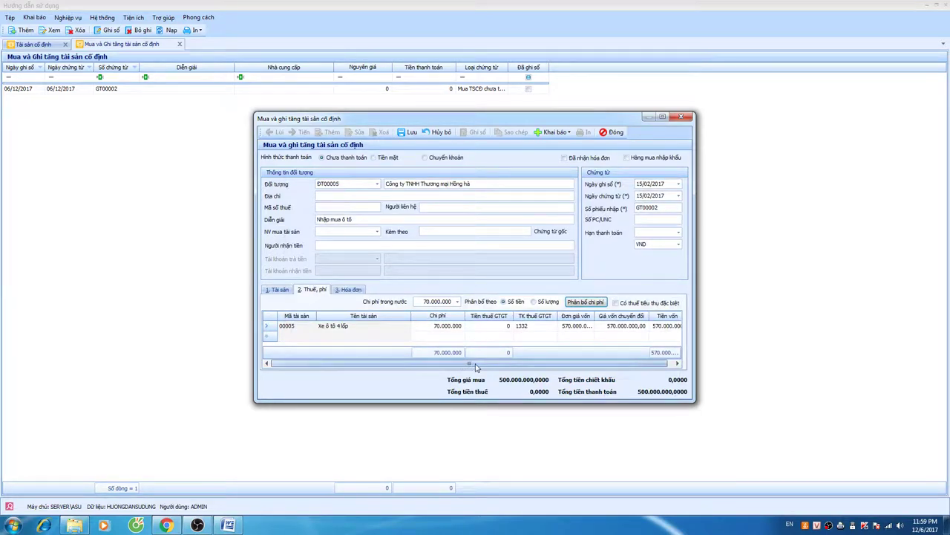
# - Check the car's unit cost and converted cost after the expense allocation
pyautogui.moveTo(458, 362); pyautogui.dragTo(464, 362)
pyautogui.click(581, 328)
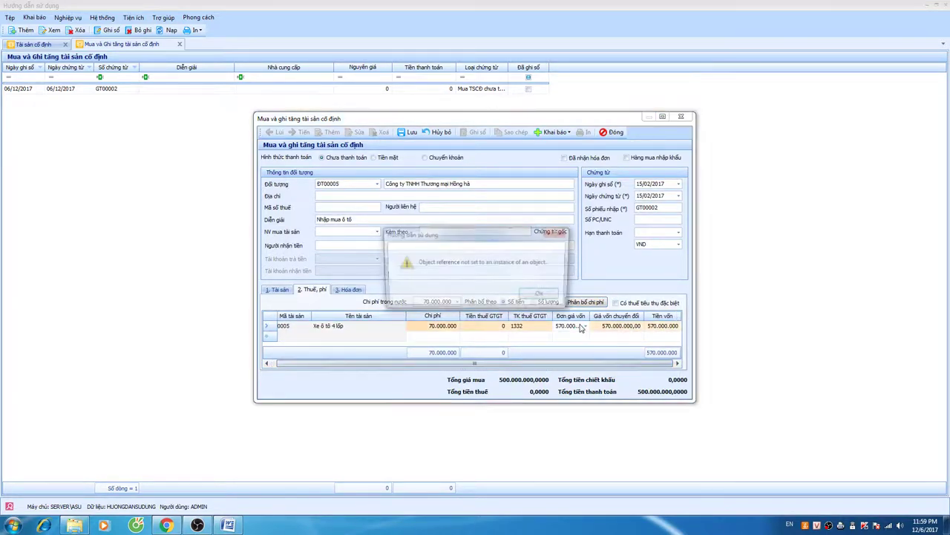
pyautogui.click(545, 295)
pyautogui.click(611, 329)
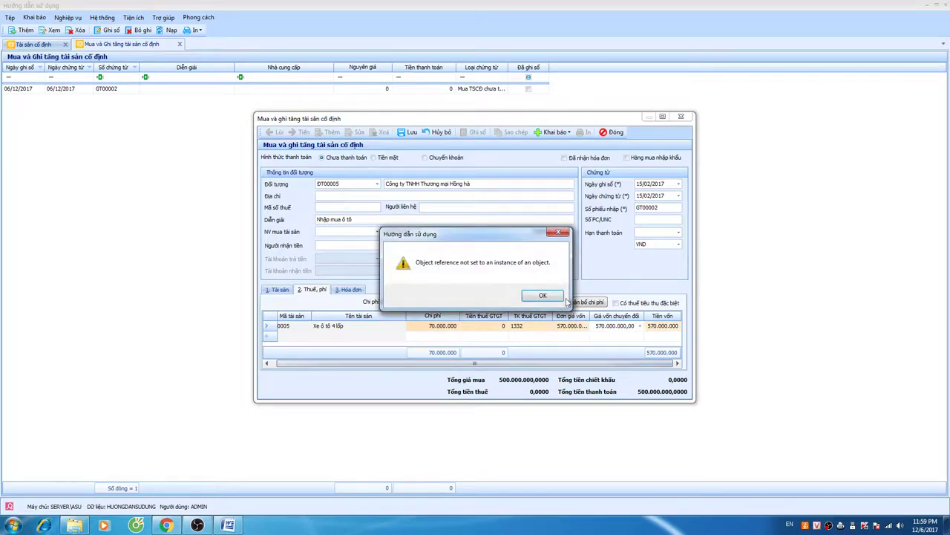
pyautogui.press('Return')
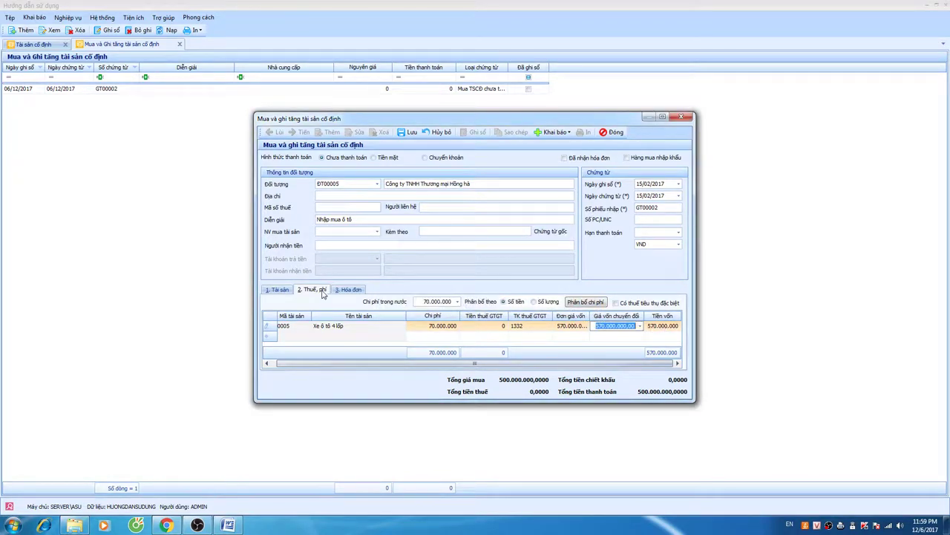
# - Set the car purchase invoice's tax rate to 10% and its invoice type to "Hóa đơn GTGT"
pyautogui.click(356, 289)
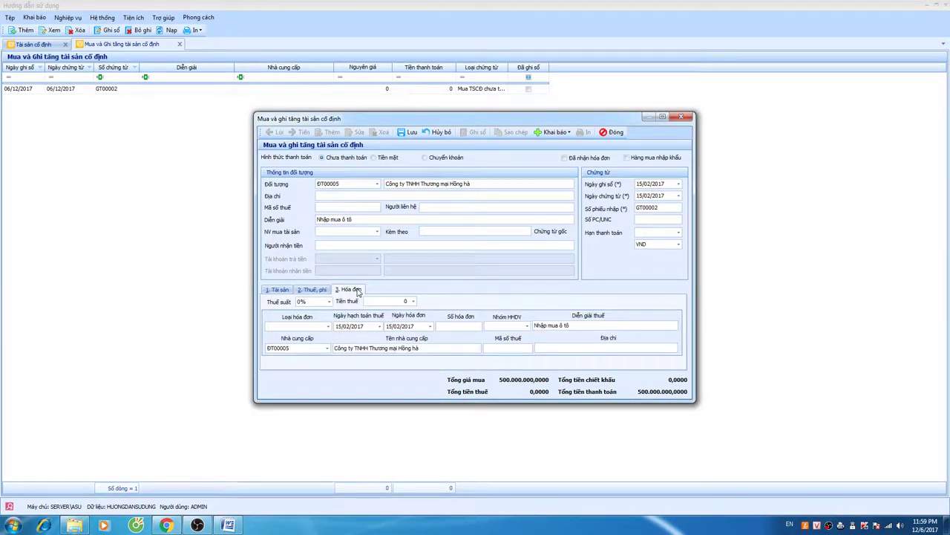
pyautogui.click(328, 301)
pyautogui.click(318, 332)
pyautogui.click(328, 326)
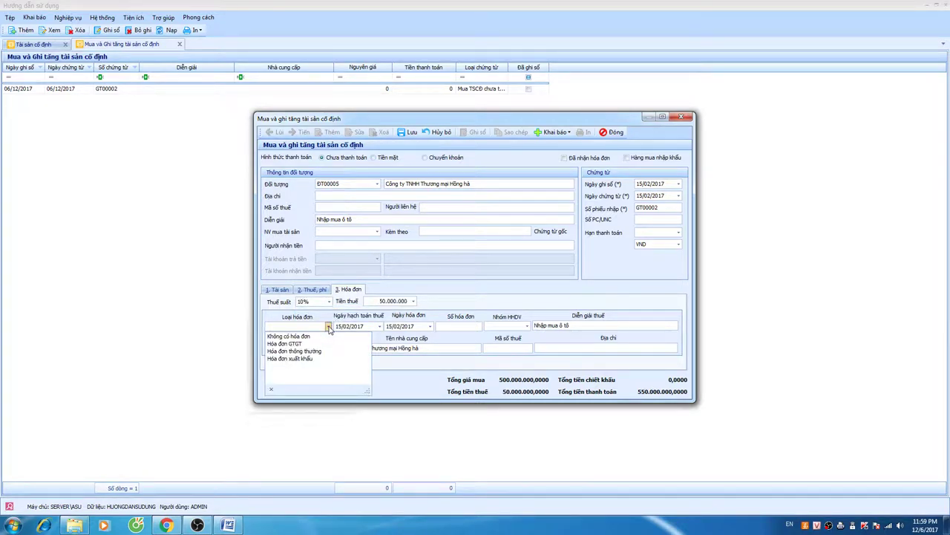
pyautogui.click(312, 347)
pyautogui.press('Tab')
# - Enter invoice number 8978954 for the car purchase and assign it to goods and services group 1
pyautogui.click(452, 326)
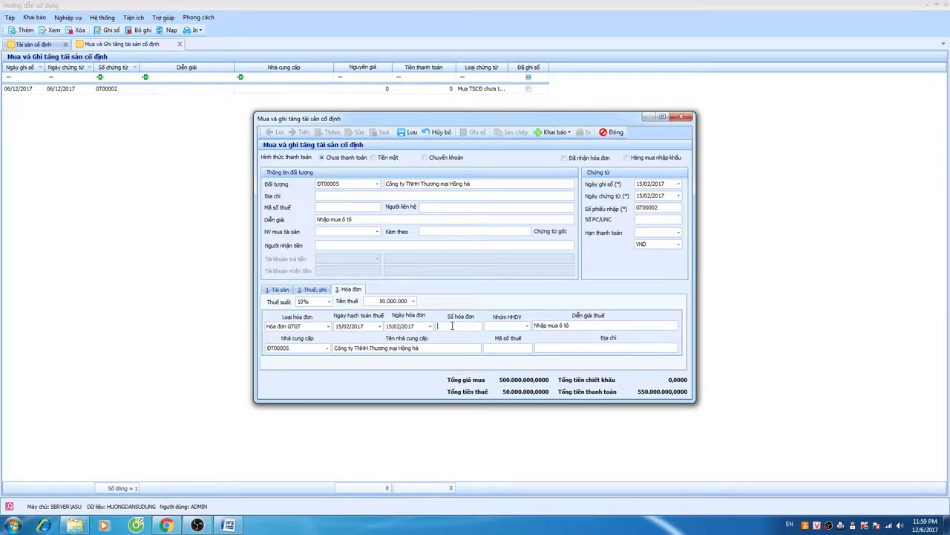
pyautogui.write('8978954')
pyautogui.press('Tab')
pyautogui.write('1')
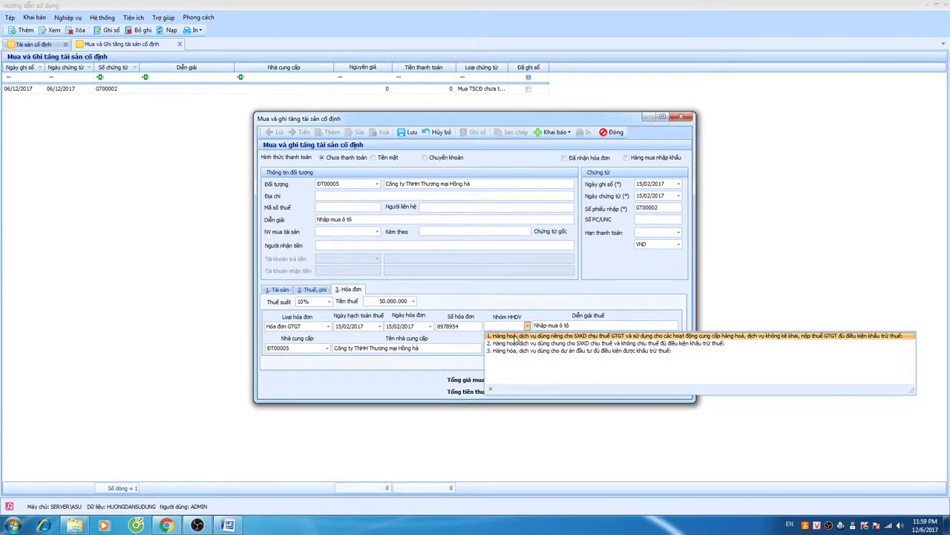
pyautogui.press('Return')
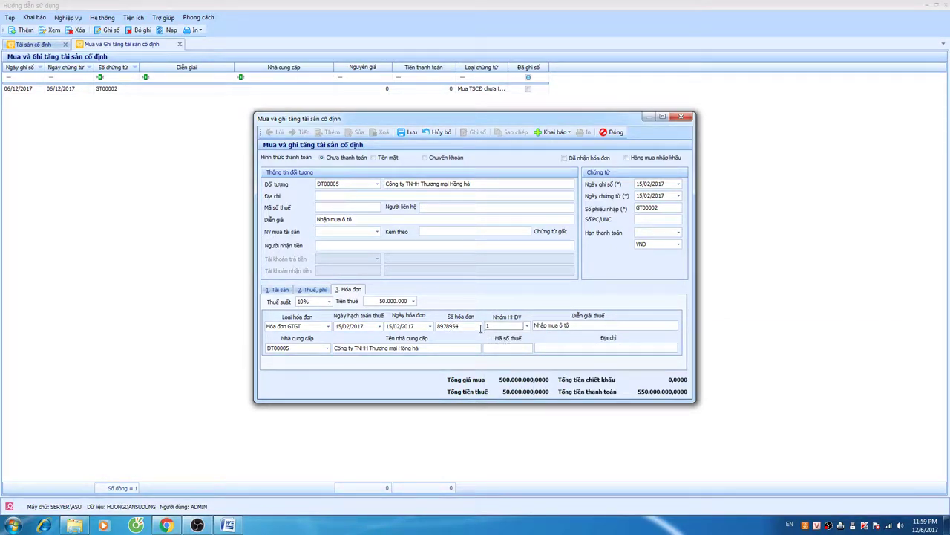
# - Save the car purchase and asset-increase voucher, and close it
pyautogui.click(282, 292)
pyautogui.click(349, 289)
pyautogui.click(409, 134)
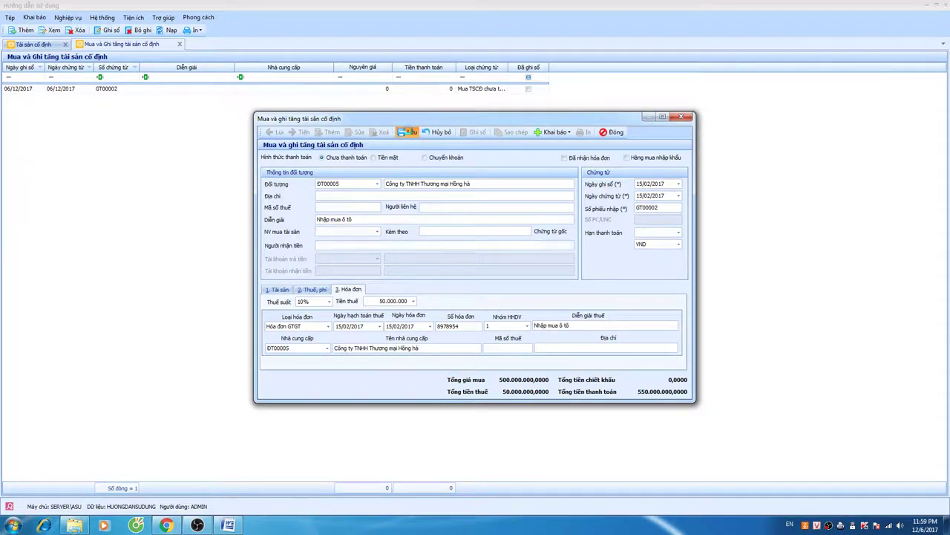
pyautogui.click(614, 133)
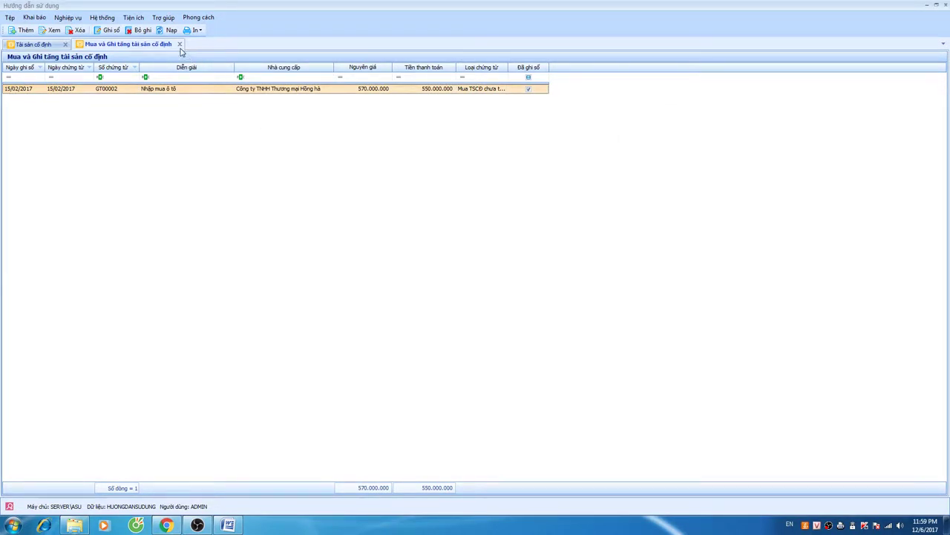
# - Reopen voucher GT00002, unpost it, mark it as "Đã nhận hóa đơn", save the change and close the voucher
pyautogui.doubleClick(173, 89)
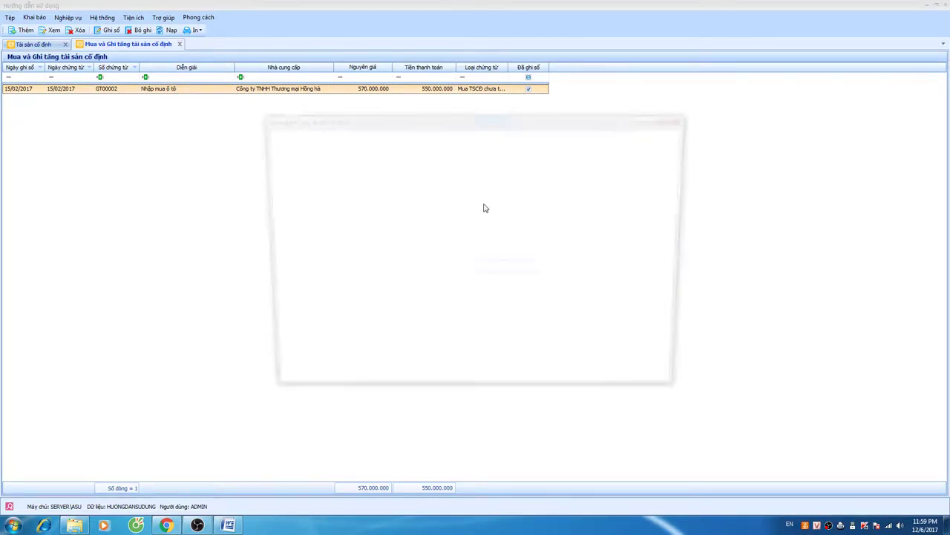
pyautogui.click(473, 132)
pyautogui.click(356, 132)
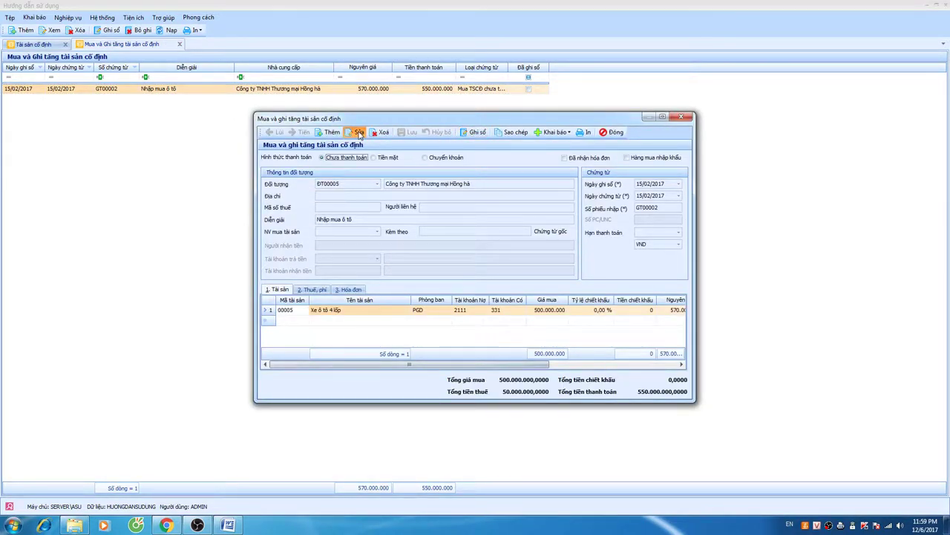
pyautogui.click(565, 159)
pyautogui.click(408, 132)
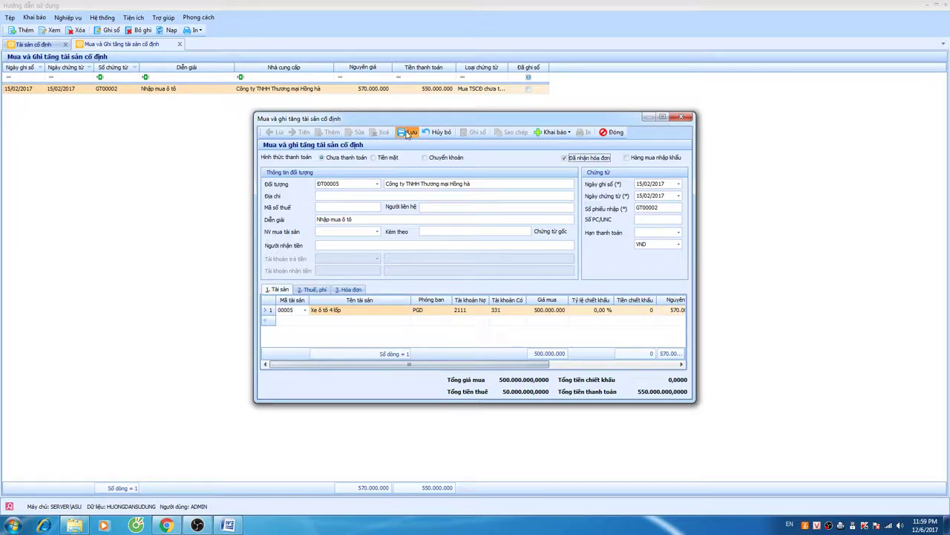
pyautogui.click(610, 131)
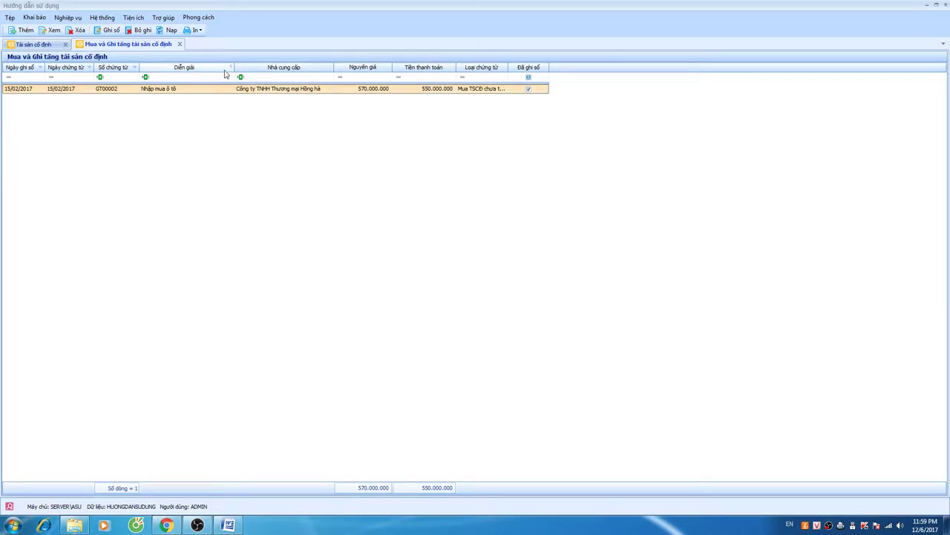
# - Examine the "Xe ô tô 4 lốp" record's general information and depreciation details in the declared fixed asset list
pyautogui.click(179, 44)
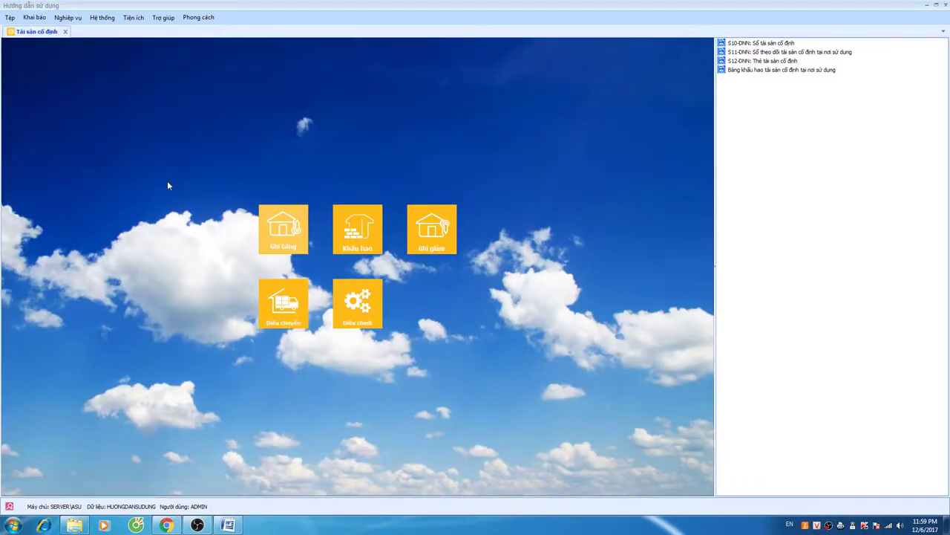
pyautogui.click(34, 17)
pyautogui.click(56, 143)
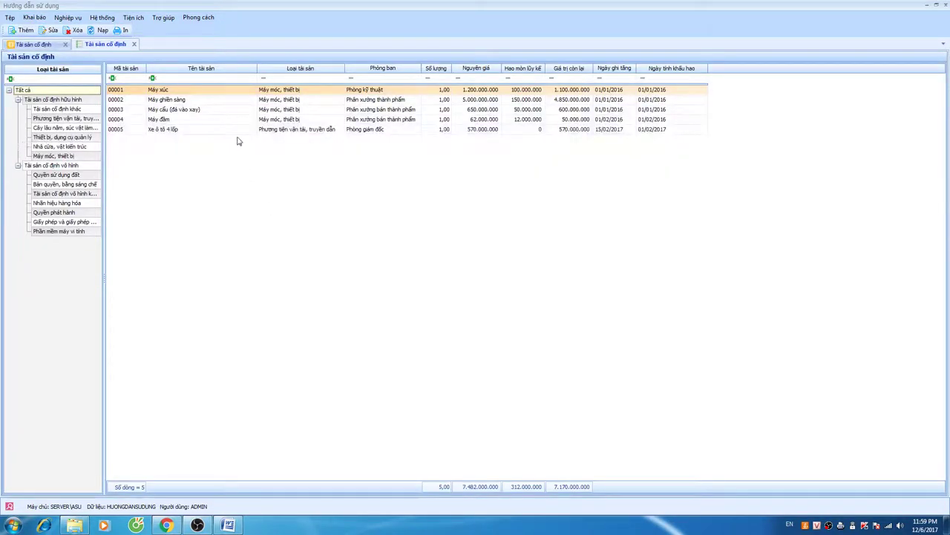
pyautogui.doubleClick(223, 131)
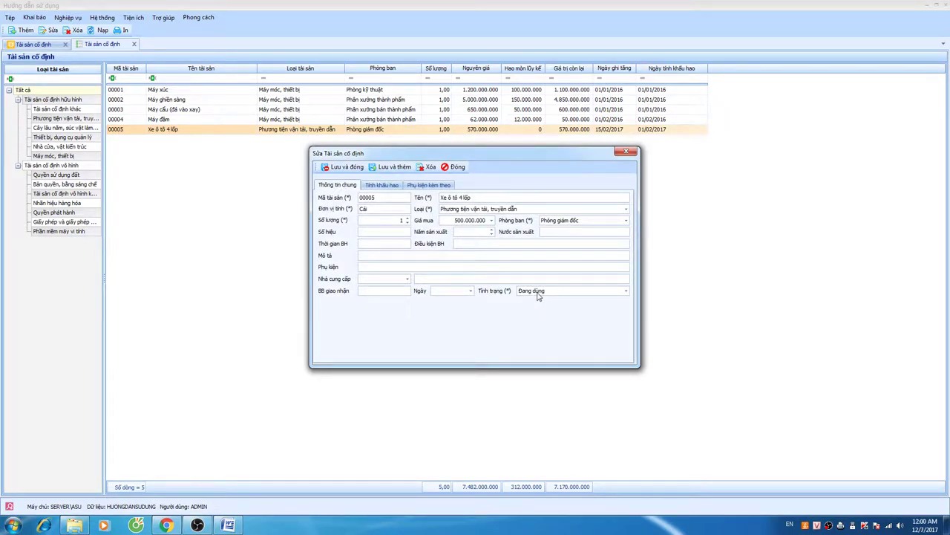
pyautogui.moveTo(459, 158); pyautogui.dragTo(373, 159)
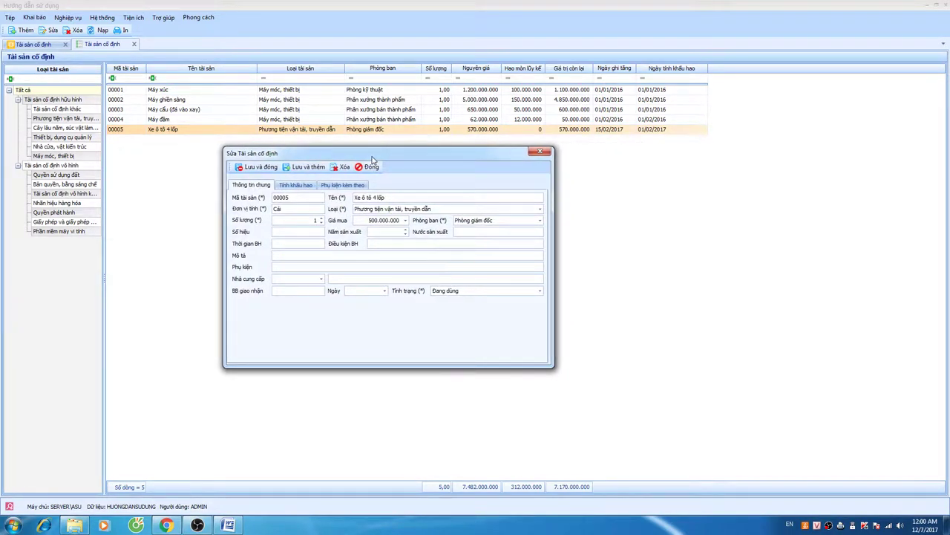
pyautogui.click(466, 291)
pyautogui.click(431, 276)
pyautogui.click(300, 186)
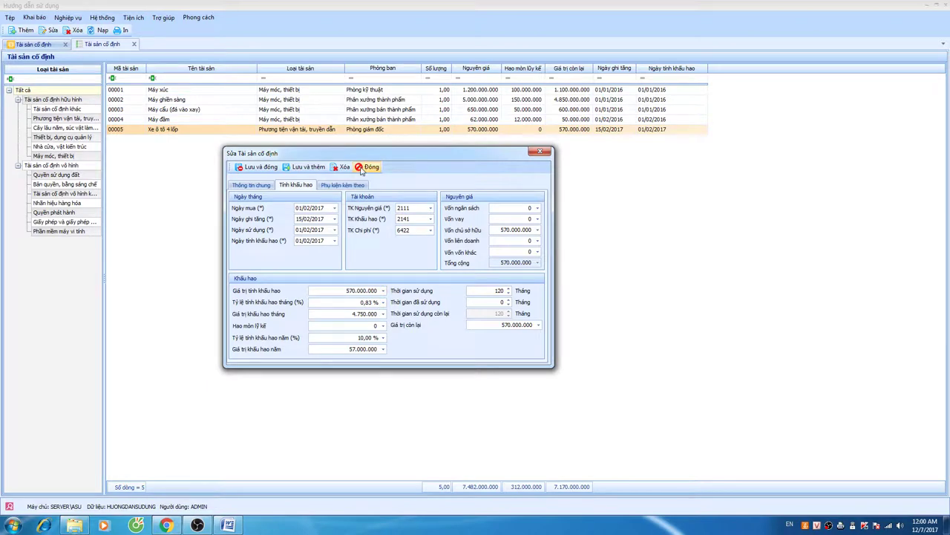
pyautogui.click(364, 169)
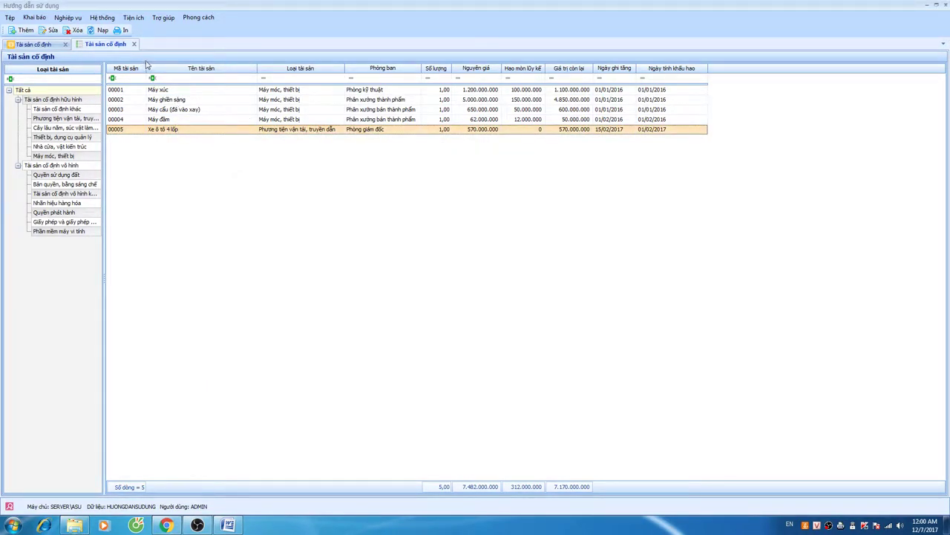
pyautogui.click(134, 45)
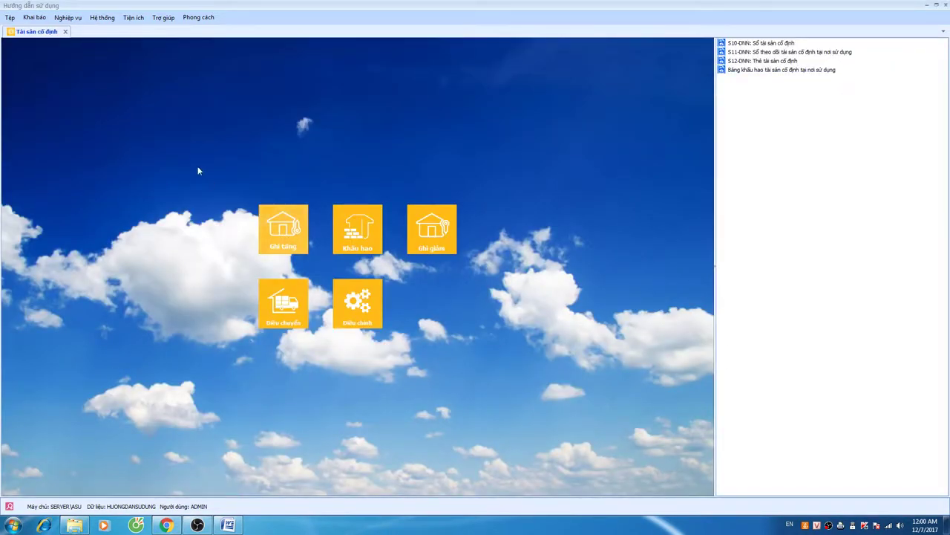
# - Open the fixed asset depreciation list, generate a depreciation voucher for month 1 of 2017, and discard it without saving
pyautogui.click(360, 245)
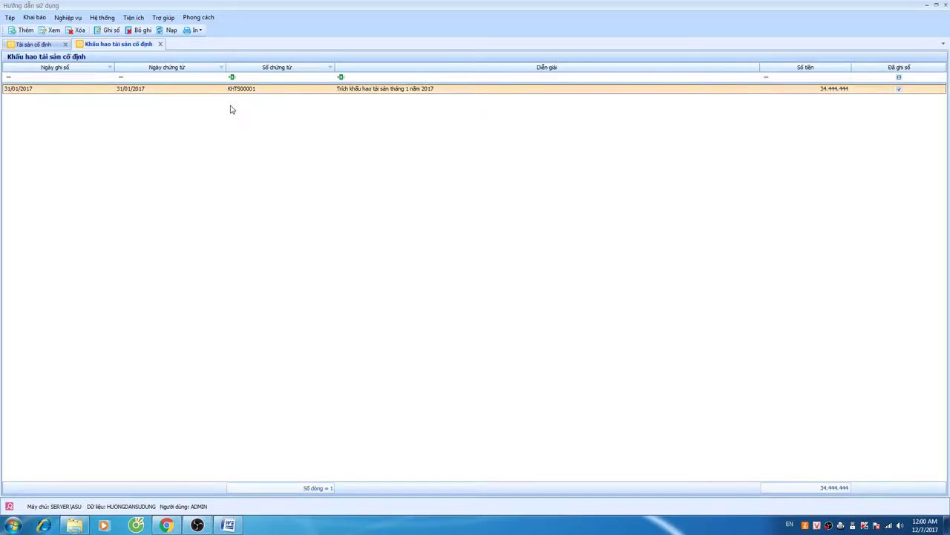
pyautogui.rightClick(230, 110)
pyautogui.click(248, 112)
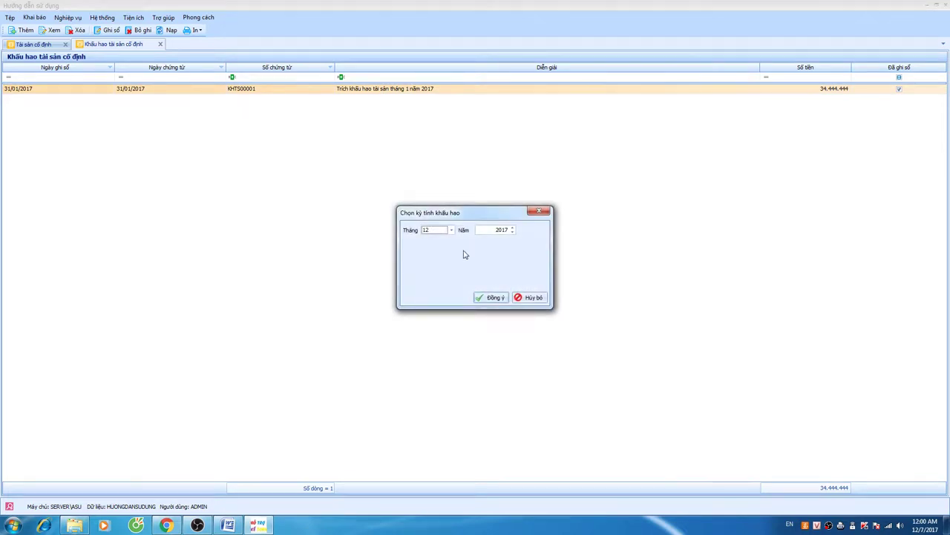
pyautogui.click(450, 230)
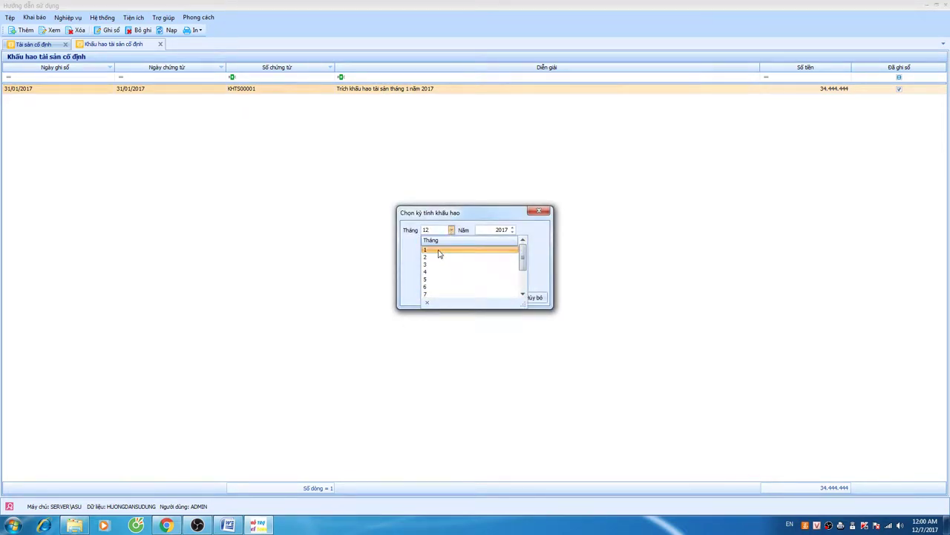
pyautogui.click(438, 250)
pyautogui.click(492, 297)
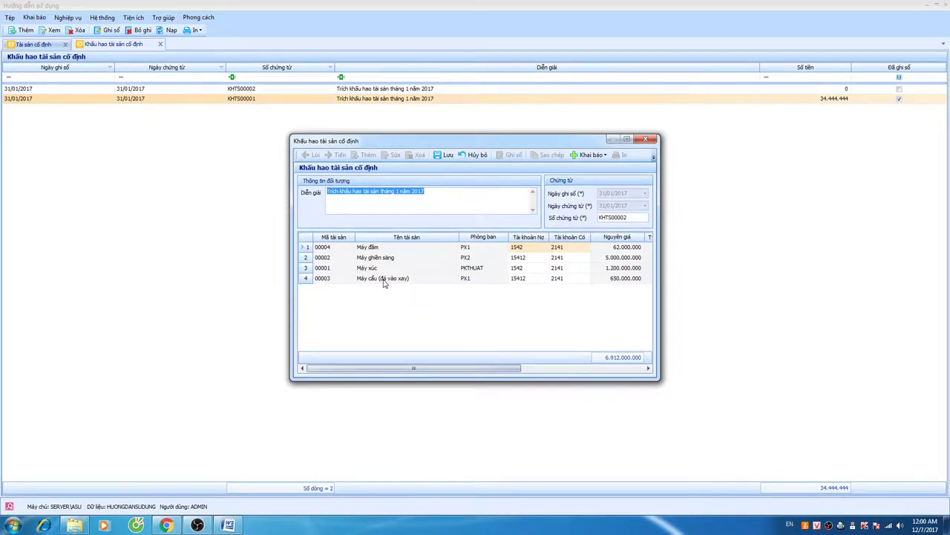
pyautogui.click(645, 139)
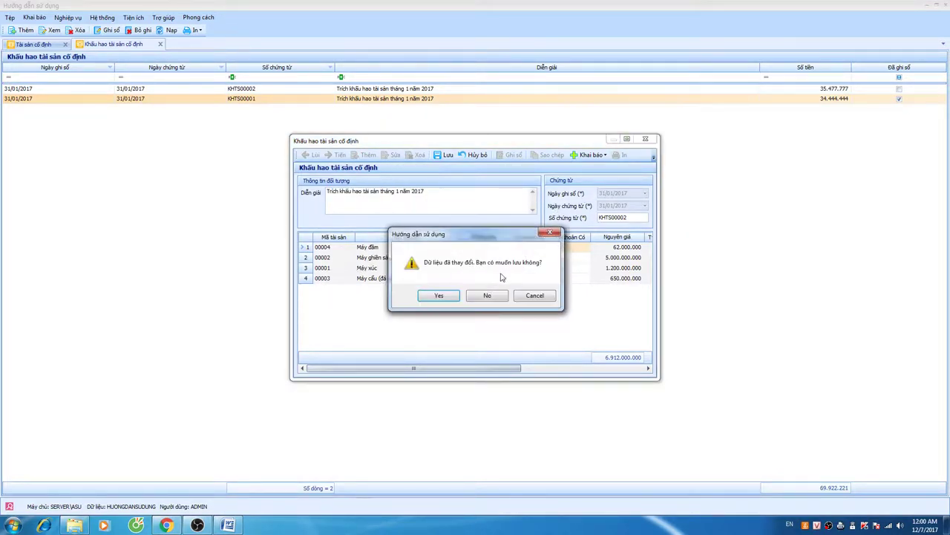
pyautogui.click(487, 296)
# - Generate a fixed asset depreciation voucher for month 2 of 2017
pyautogui.rightClick(289, 170)
pyautogui.click(308, 177)
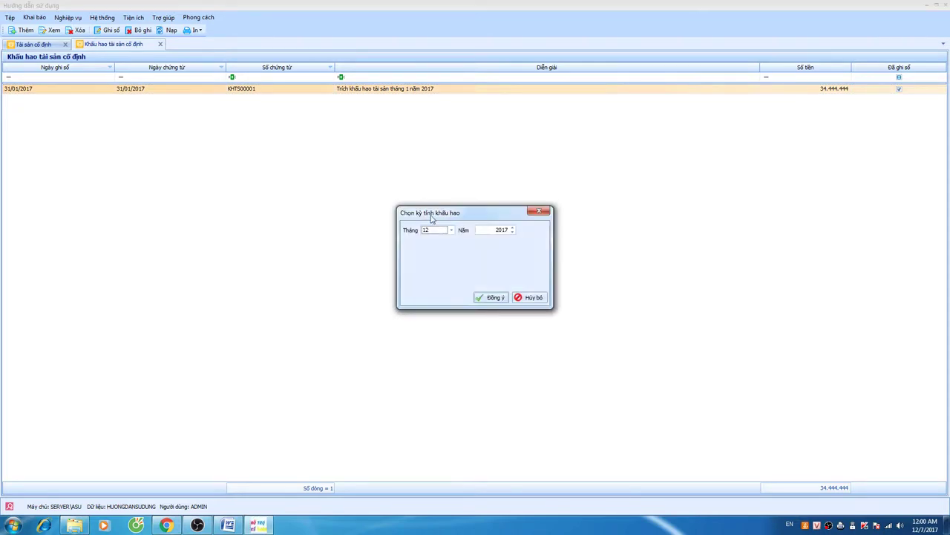
pyautogui.click(450, 230)
pyautogui.scroll(2, 461, 267)
pyautogui.click(449, 257)
pyautogui.click(494, 297)
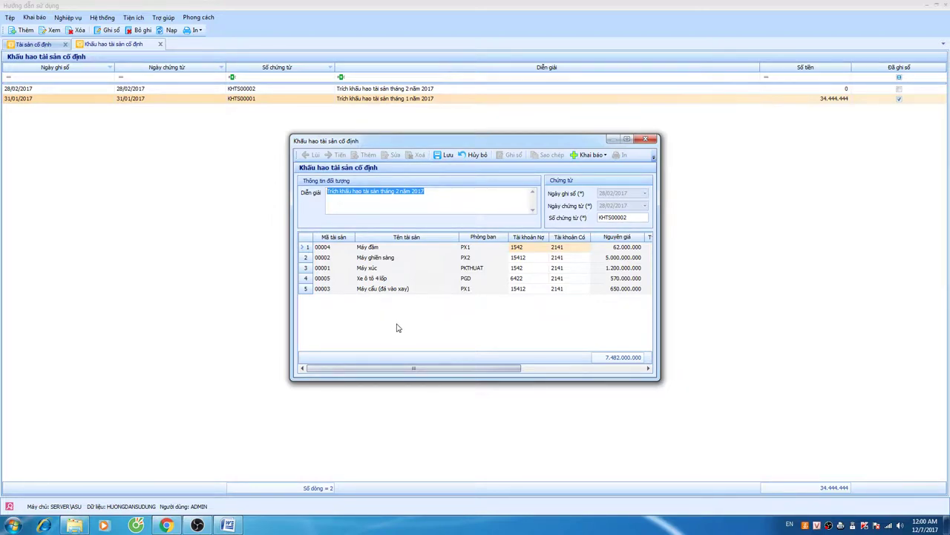
# - Check the depreciation value of "Xe ô tô 4 lốp" in the month 2 voucher, and discard the voucher without saving
pyautogui.moveTo(408, 371); pyautogui.dragTo(539, 372)
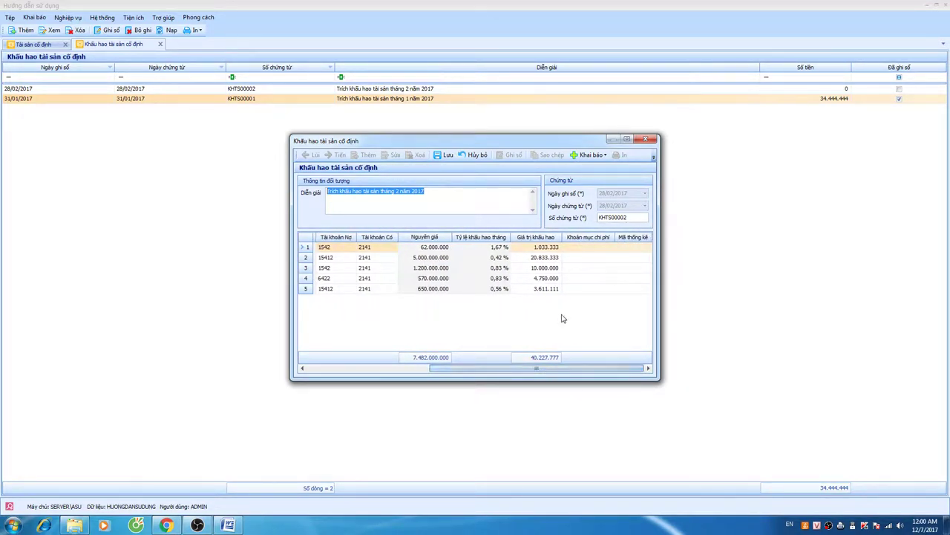
pyautogui.click(542, 279)
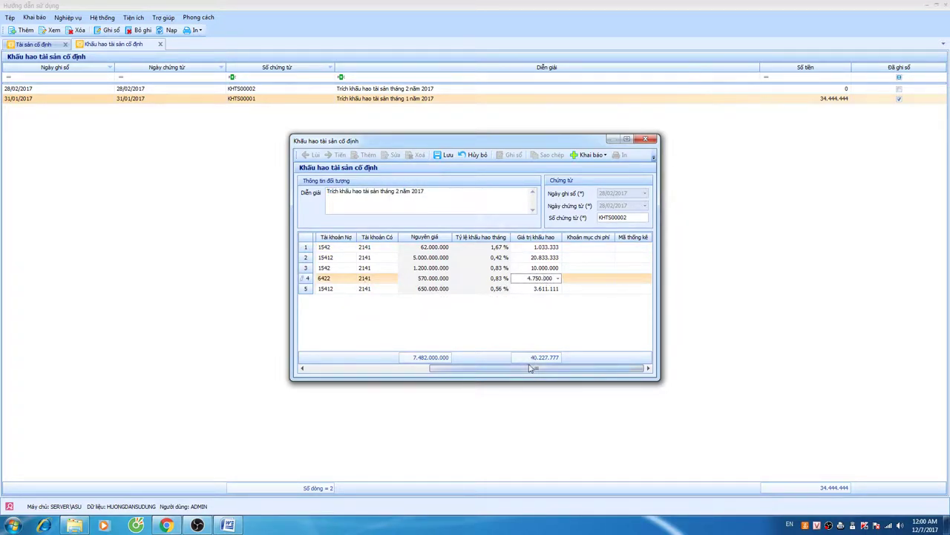
pyautogui.moveTo(531, 369); pyautogui.dragTo(410, 369)
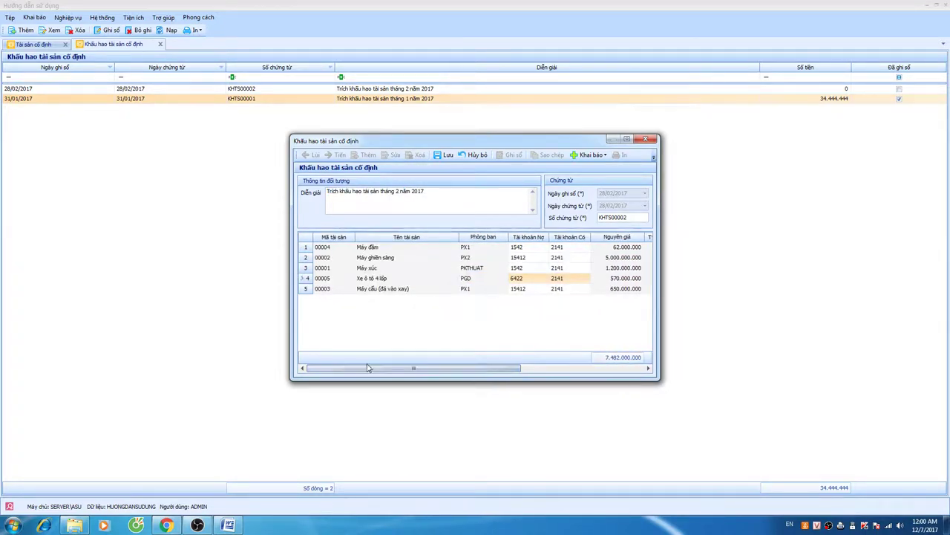
pyautogui.click(646, 141)
pyautogui.click(492, 298)
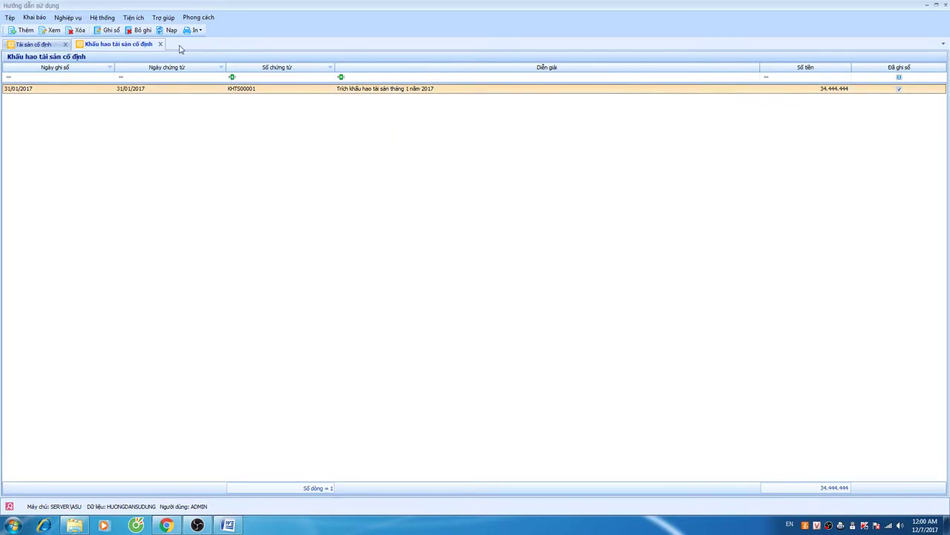
# - In the "Xe ô tô 4 lốp" asset record, set the depreciation start date to 15/02/2017, and save and close it
pyautogui.click(34, 18)
pyautogui.click(52, 140)
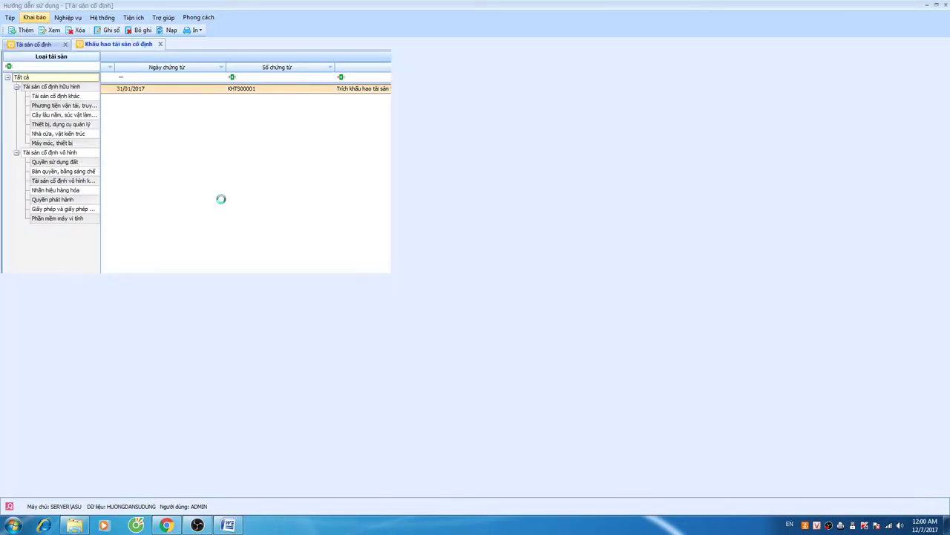
pyautogui.doubleClick(227, 130)
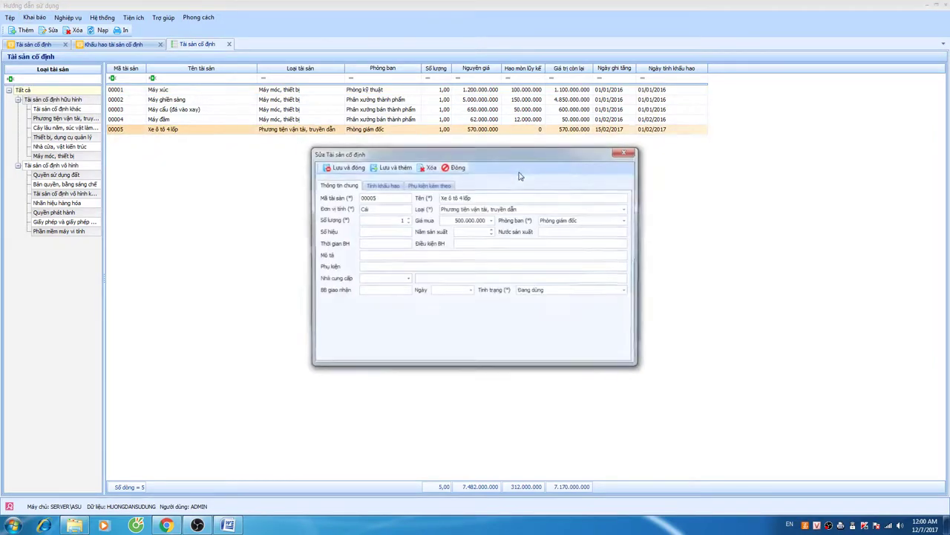
pyautogui.click(384, 185)
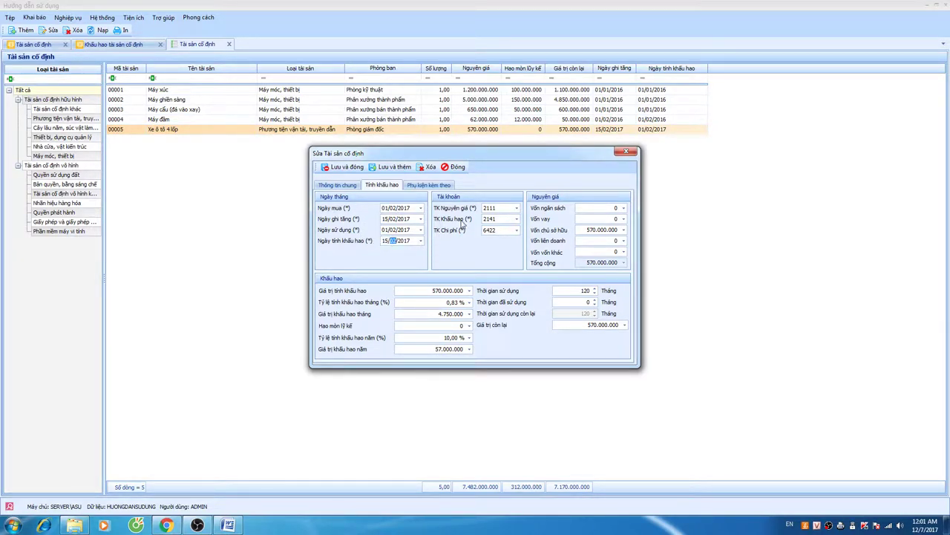
pyautogui.click(341, 167)
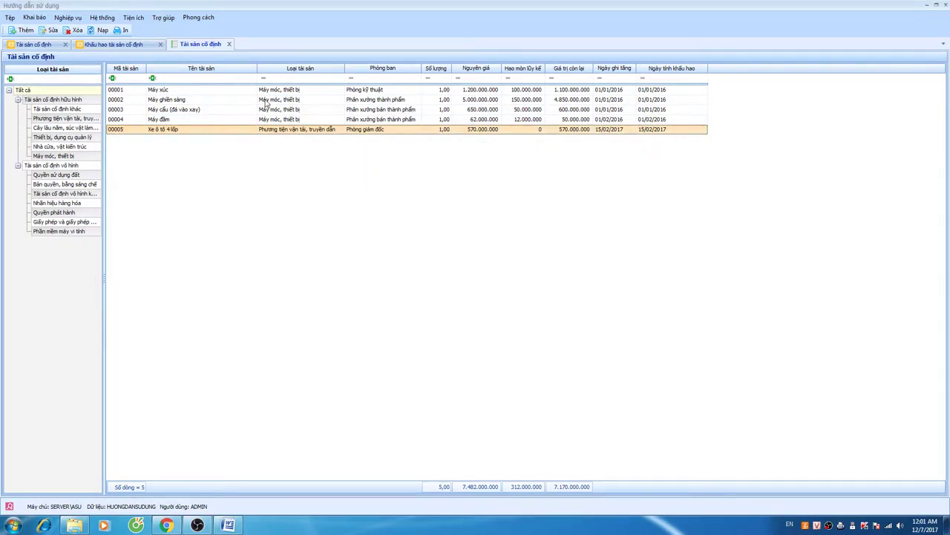
# - Return to the depreciation list and generate a new voucher for month 2 of 2017
pyautogui.click(130, 46)
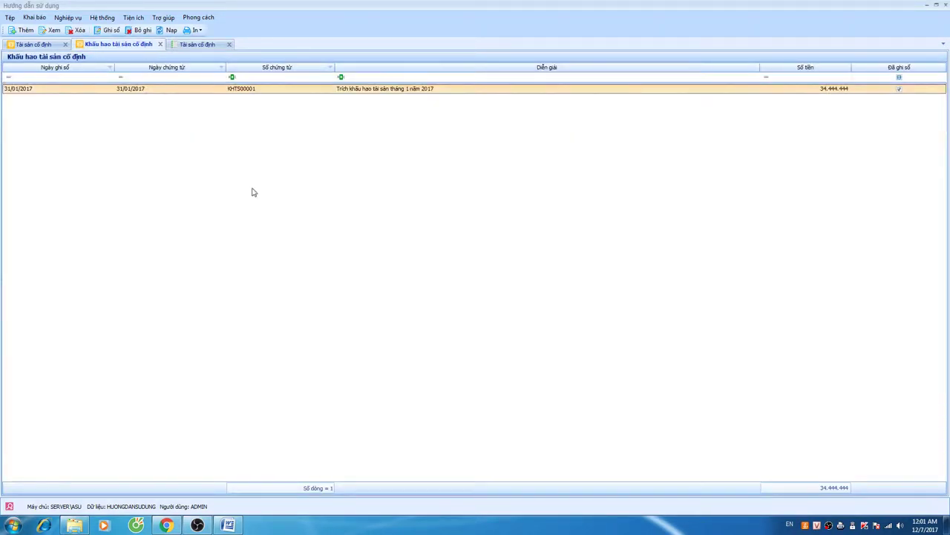
pyautogui.rightClick(208, 118)
pyautogui.click(223, 123)
pyautogui.click(451, 230)
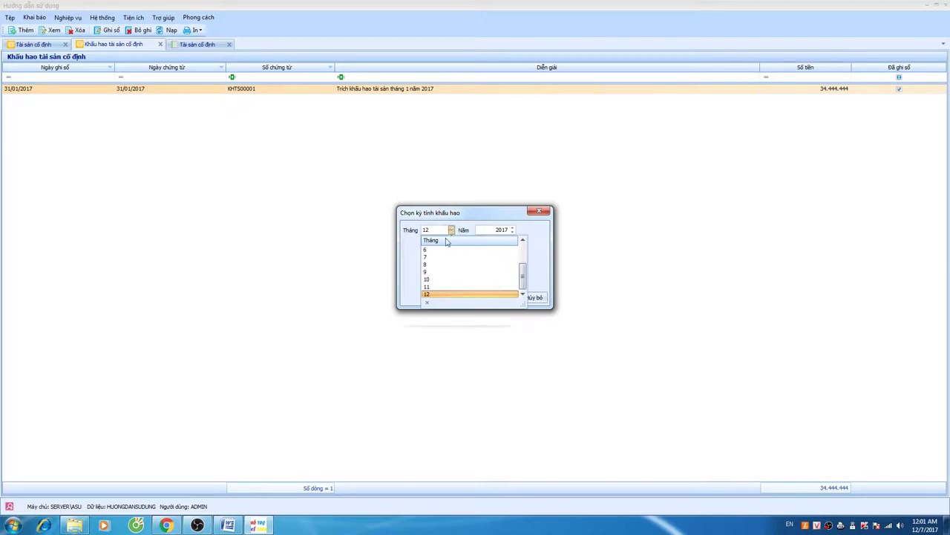
pyautogui.click(442, 260)
pyautogui.click(495, 297)
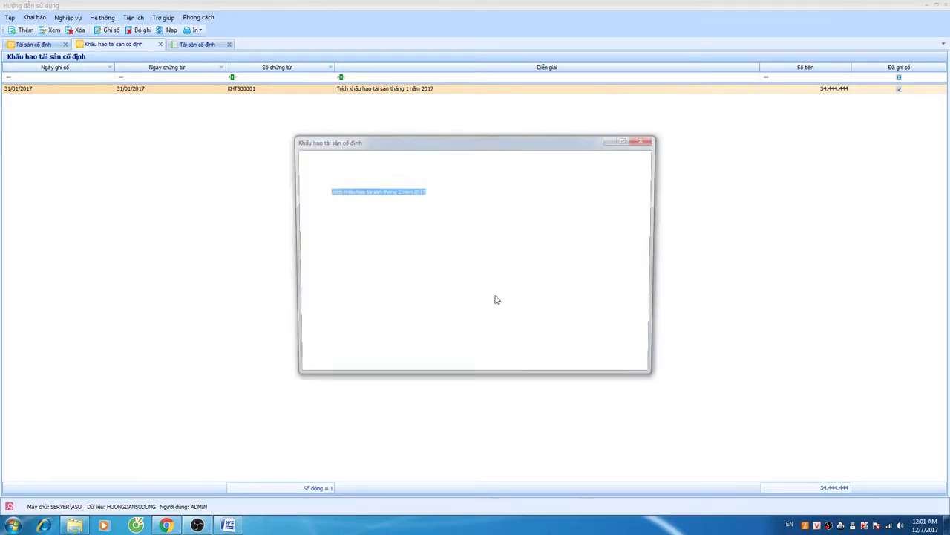
# - Examine the car's depreciation value based on the revised start date, and discard the month 2 voucher without saving
pyautogui.moveTo(475, 369); pyautogui.dragTo(592, 375)
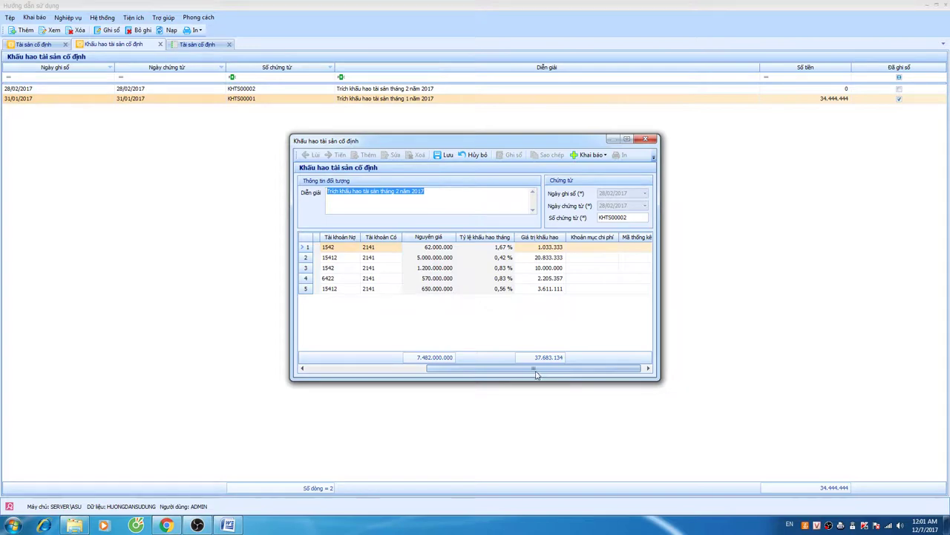
pyautogui.click(529, 278)
pyautogui.moveTo(539, 278); pyautogui.dragTo(568, 278)
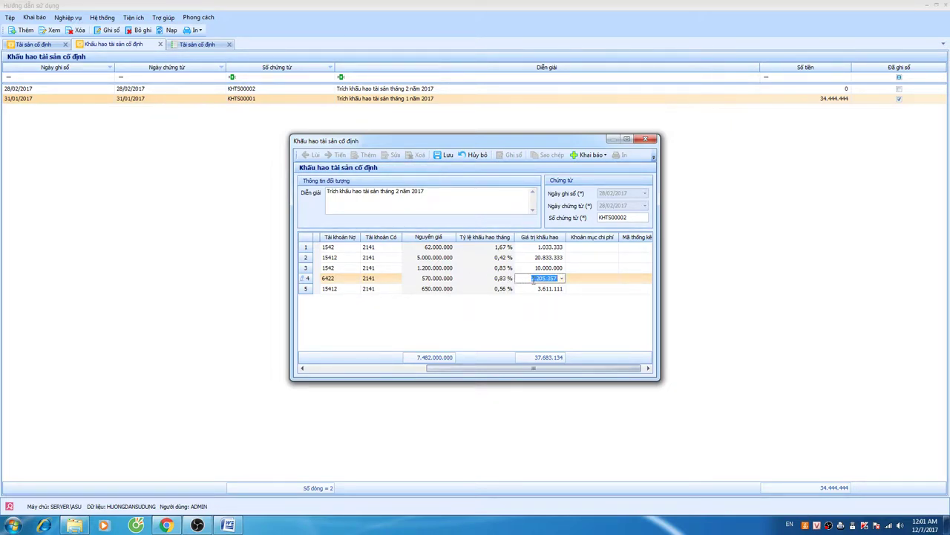
pyautogui.click(533, 279)
pyautogui.moveTo(535, 367)
pyautogui.mouseDown()
pyautogui.moveTo(519, 368)
pyautogui.moveTo(538, 368)
pyautogui.mouseUp()
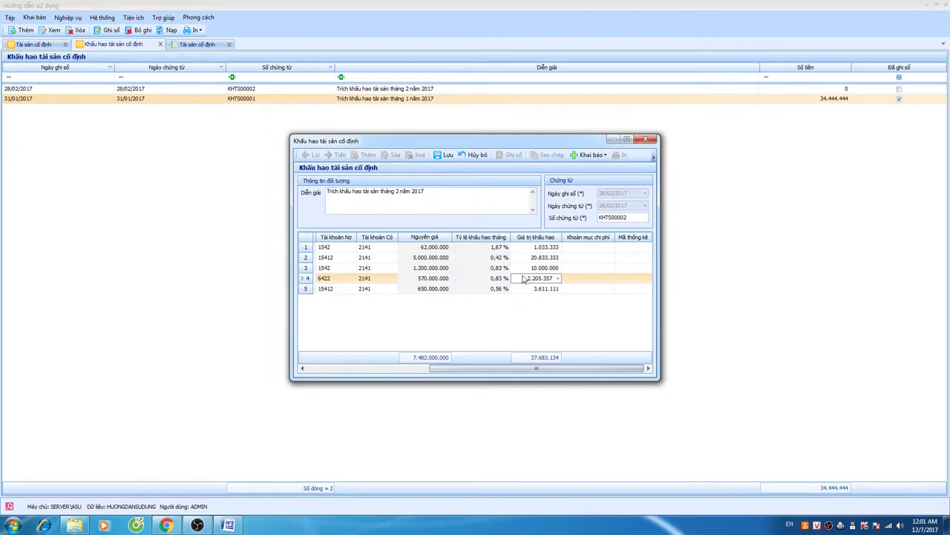
pyautogui.moveTo(523, 278); pyautogui.dragTo(551, 281)
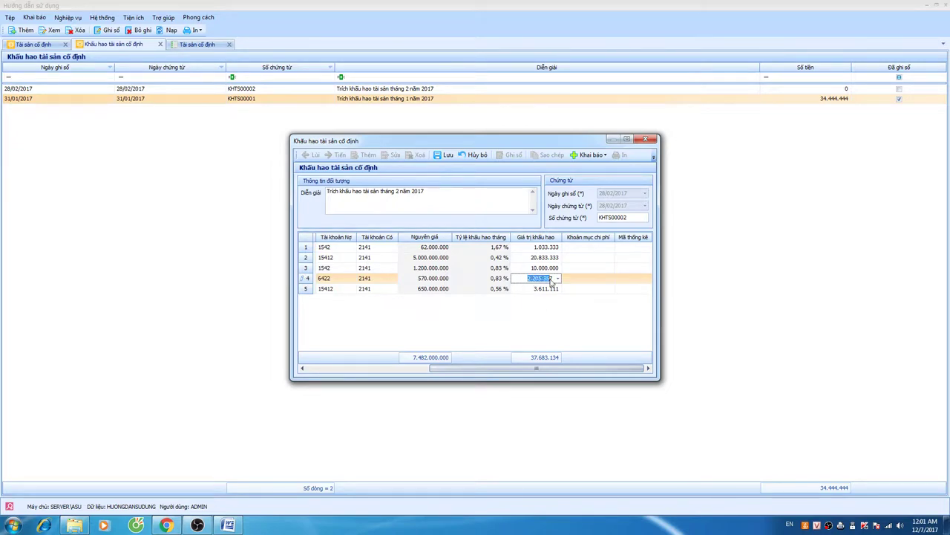
pyautogui.click(645, 139)
pyautogui.click(485, 293)
# - Generate a fixed asset depreciation voucher for month 3 of 2017
pyautogui.rightClick(252, 177)
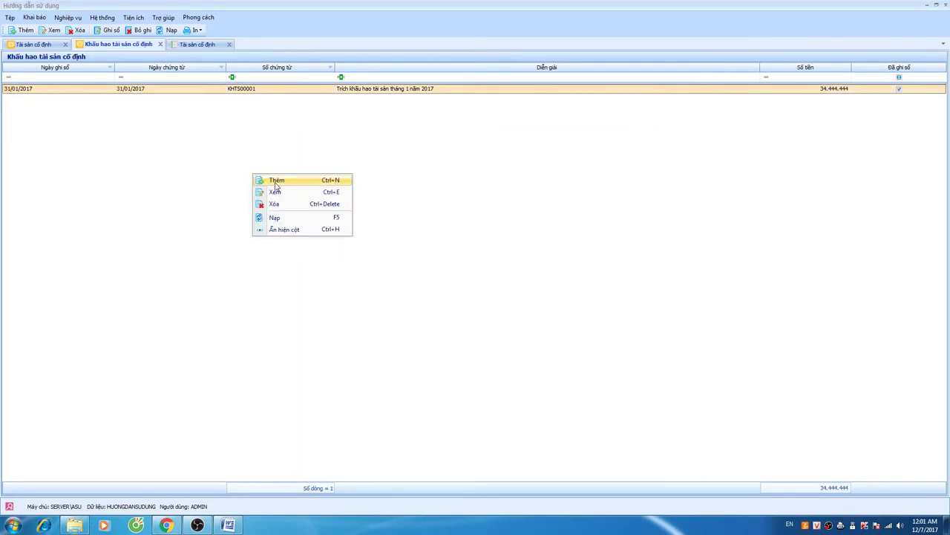
pyautogui.click(272, 183)
pyautogui.click(435, 231)
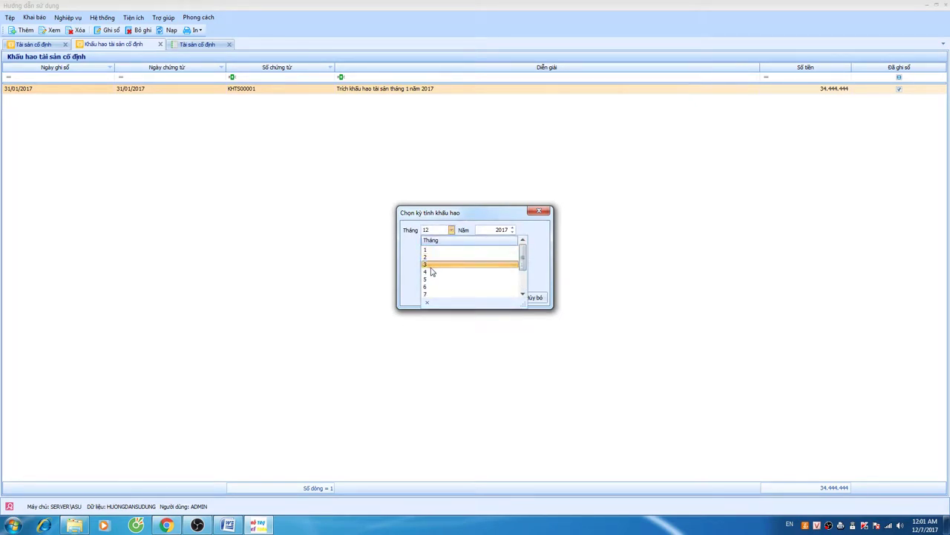
pyautogui.click(436, 264)
pyautogui.click(487, 297)
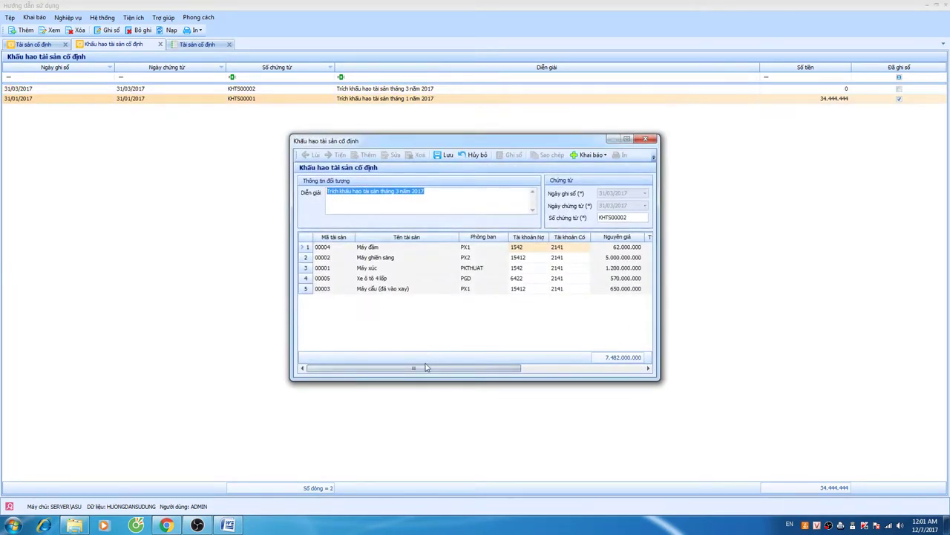
# - Check the car's depreciation value in the month 3 voucher, and discard the voucher without saving
pyautogui.moveTo(424, 368); pyautogui.dragTo(512, 369)
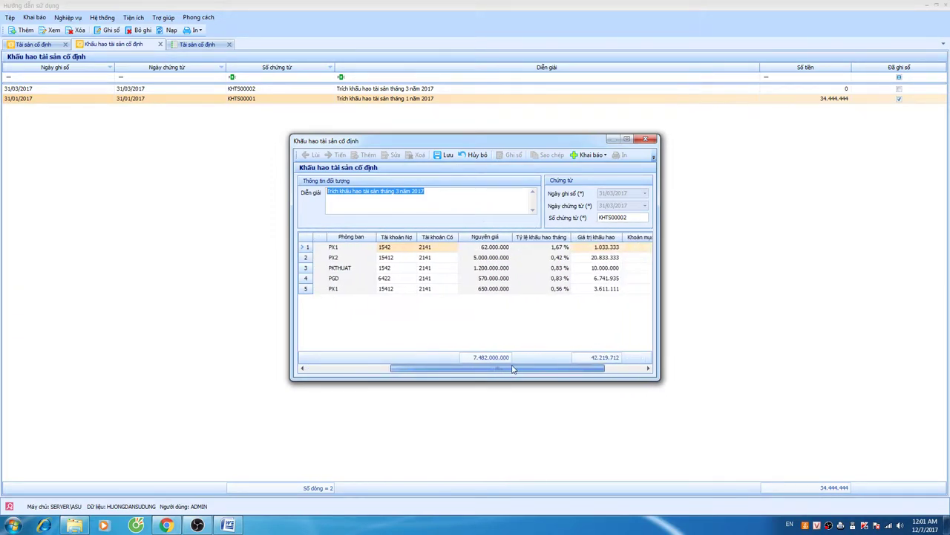
pyautogui.click(481, 279)
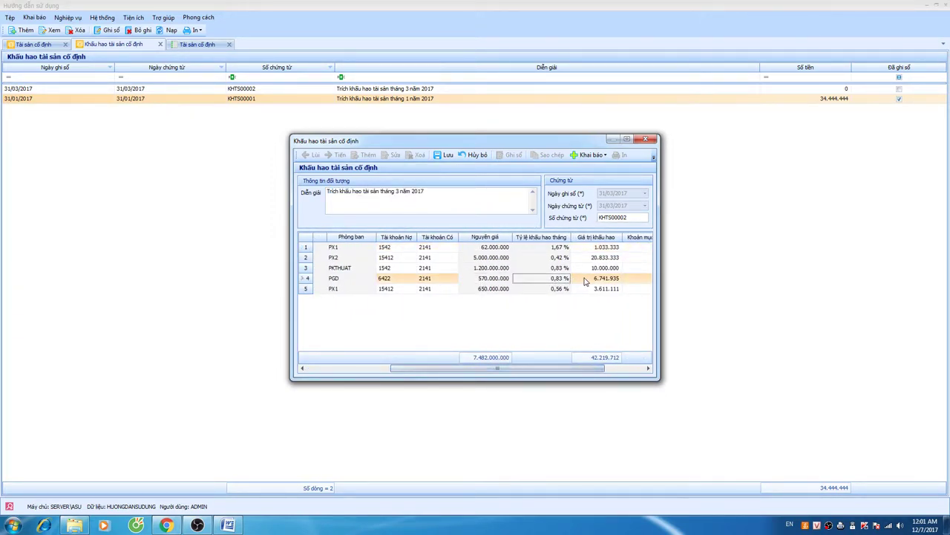
pyautogui.click(602, 279)
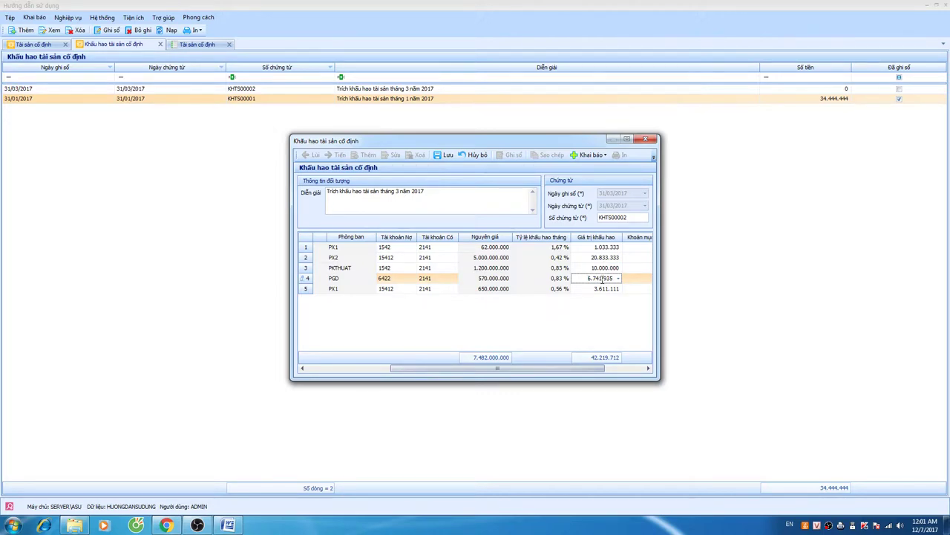
pyautogui.click(644, 140)
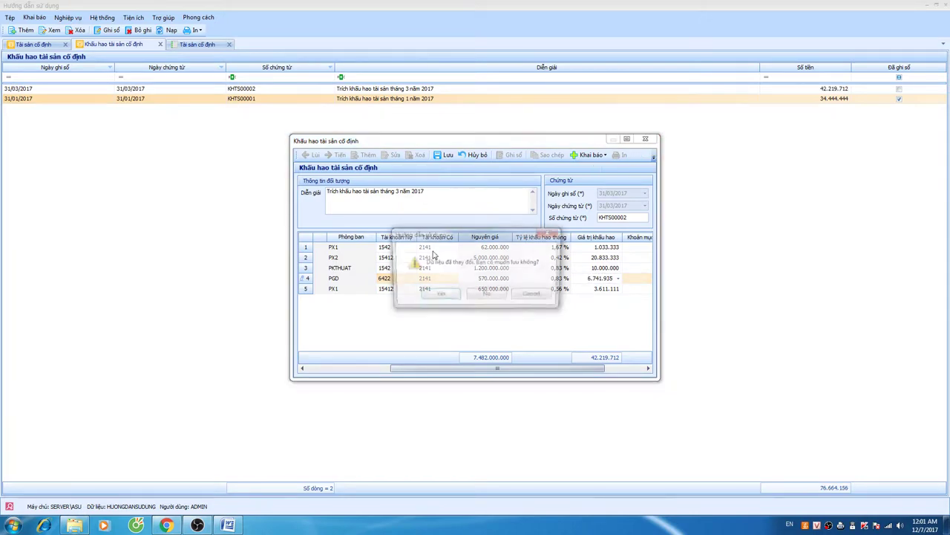
pyautogui.click(475, 300)
# - Generate the depreciation voucher for month 2 of 2017 and save it, dismissing the posting warning
pyautogui.rightClick(303, 194)
pyautogui.click(304, 195)
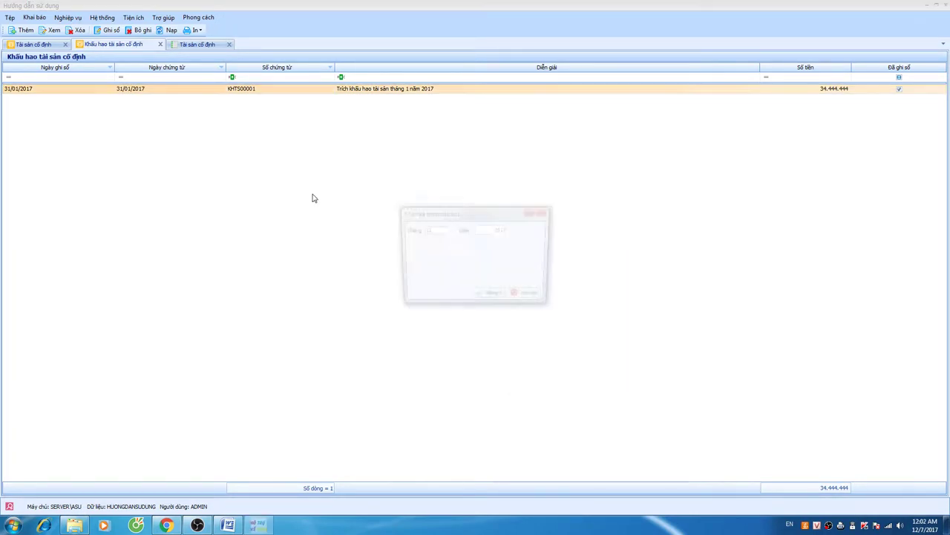
pyautogui.click(450, 230)
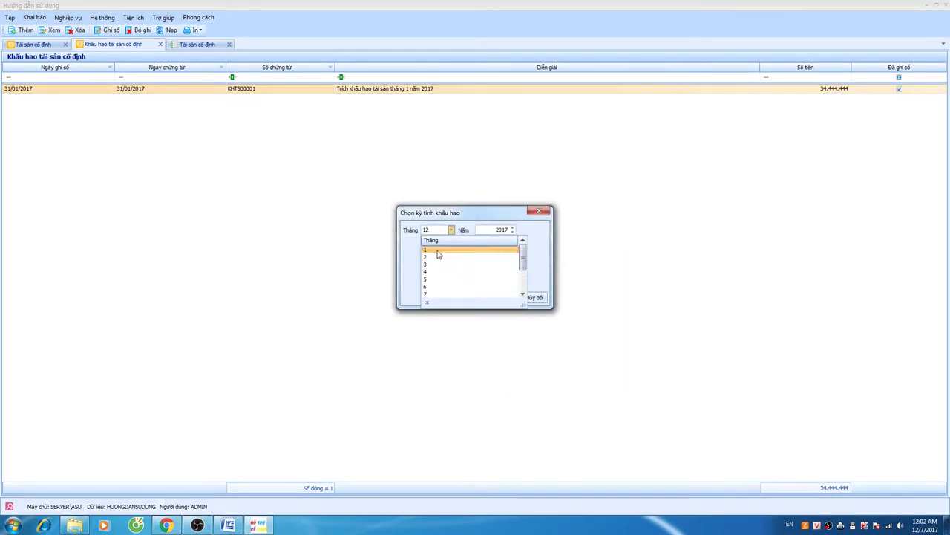
pyautogui.click(439, 258)
pyautogui.click(490, 296)
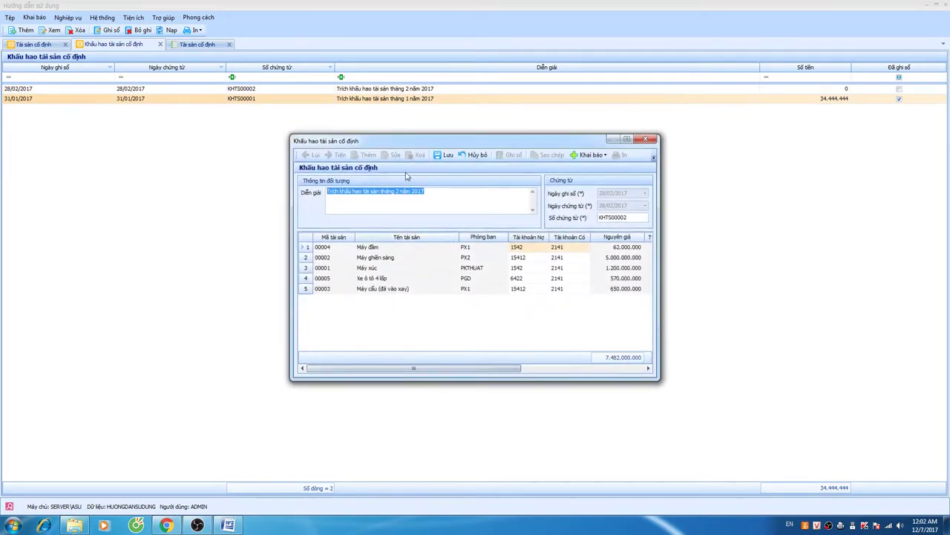
pyautogui.click(444, 155)
pyautogui.click(566, 296)
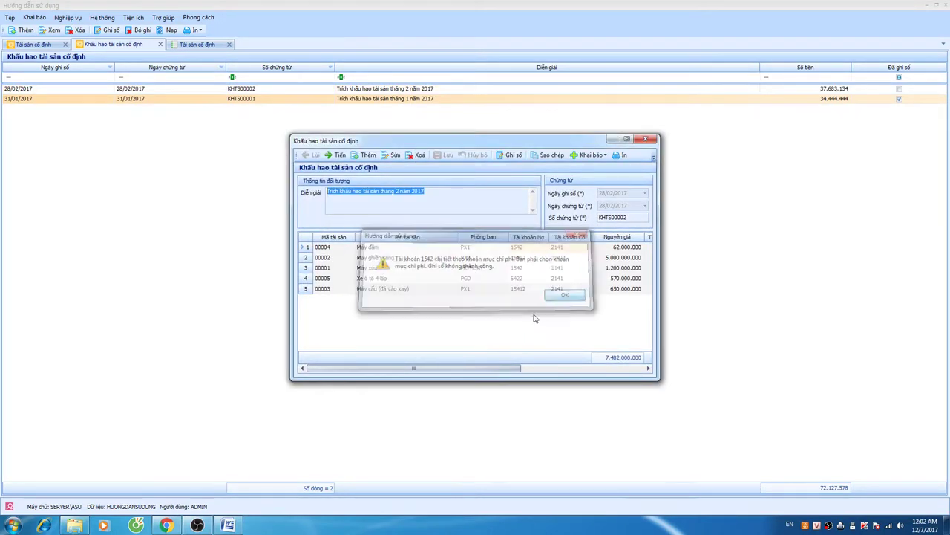
# - Assign cost item SXC to the two account 15412 lines of the month 2 depreciation voucher, assets 00002 and 00003
pyautogui.moveTo(445, 369); pyautogui.dragTo(553, 369)
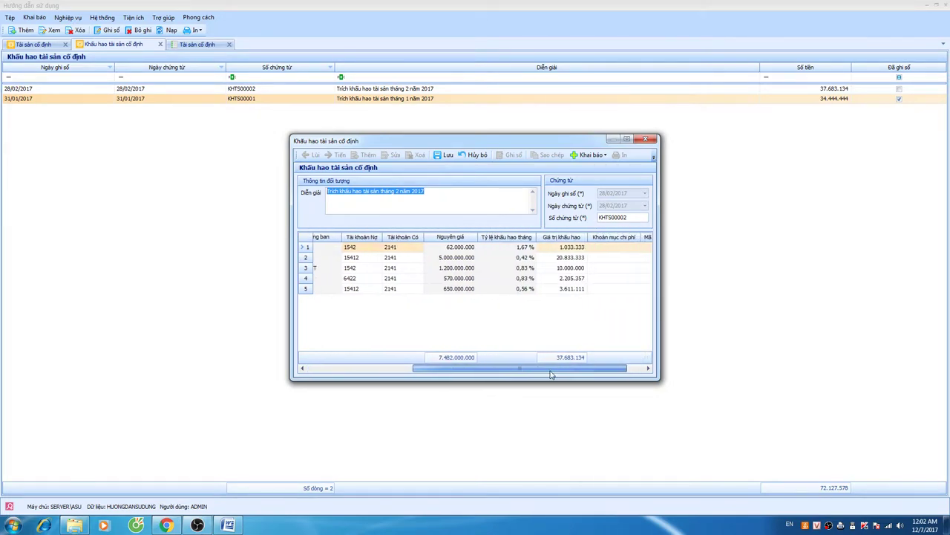
pyautogui.click(632, 258)
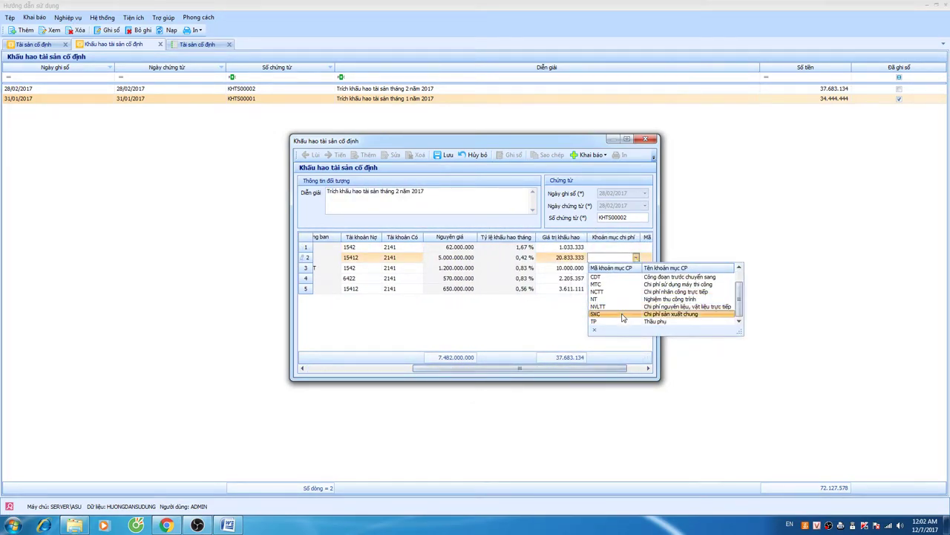
pyautogui.click(627, 314)
pyautogui.click(636, 279)
pyautogui.click(635, 278)
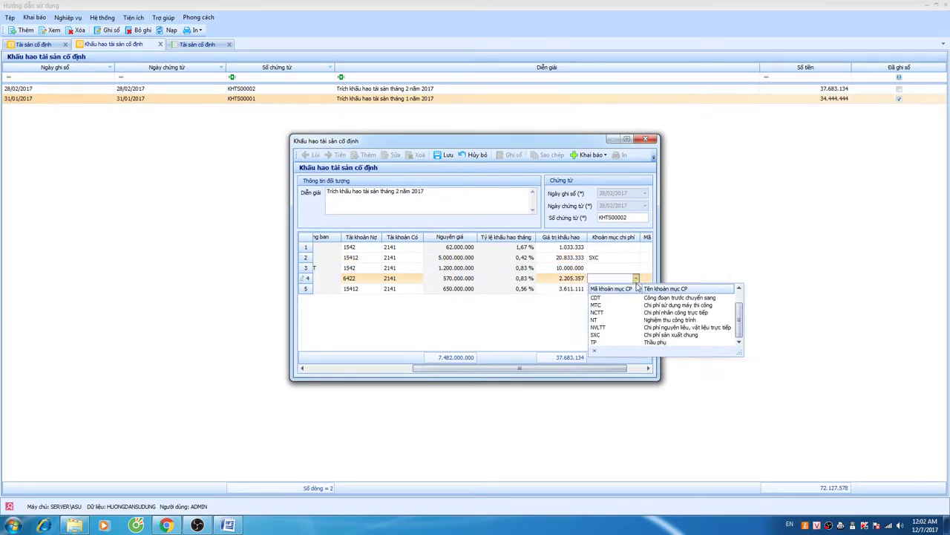
pyautogui.click(548, 290)
pyautogui.click(605, 292)
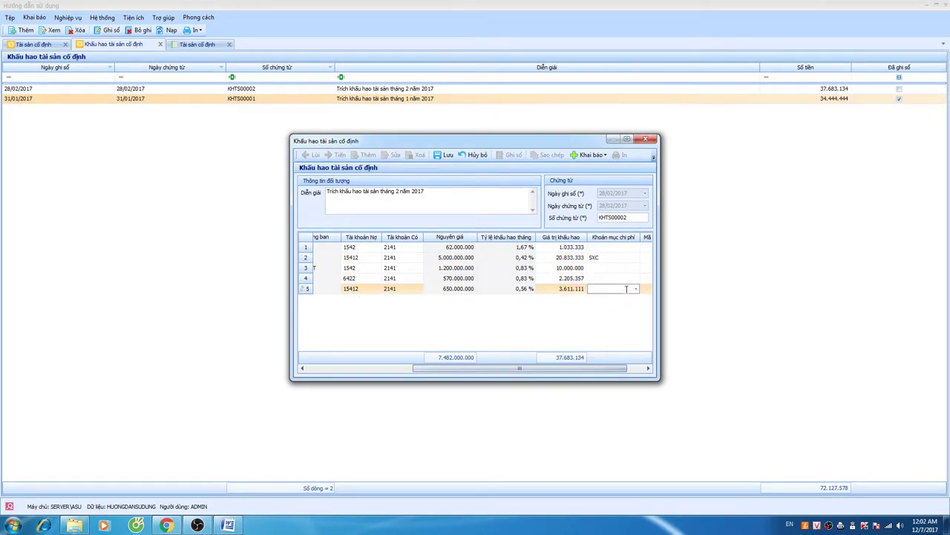
pyautogui.click(635, 288)
pyautogui.click(627, 346)
# - Assign cost item SXC to the two account 1542 lines, assets 00004 and 00001, and save and close the month 2 voucher
pyautogui.click(633, 248)
pyautogui.click(635, 247)
pyautogui.click(635, 248)
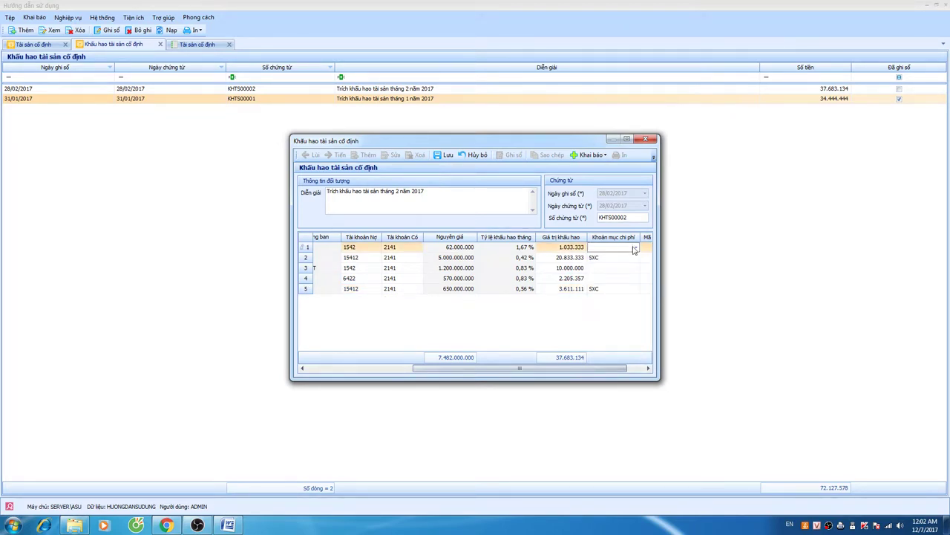
pyautogui.click(635, 247)
pyautogui.click(614, 303)
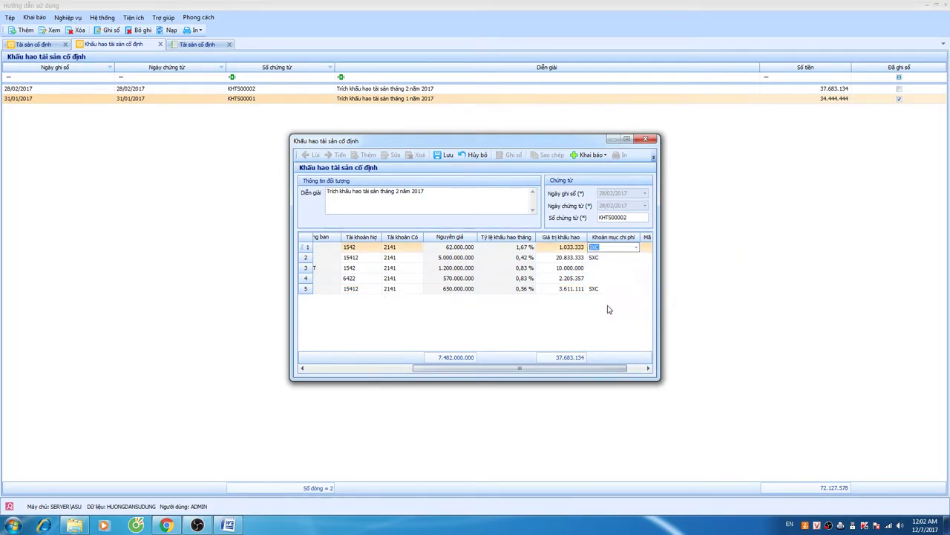
pyautogui.click(634, 269)
pyautogui.click(636, 268)
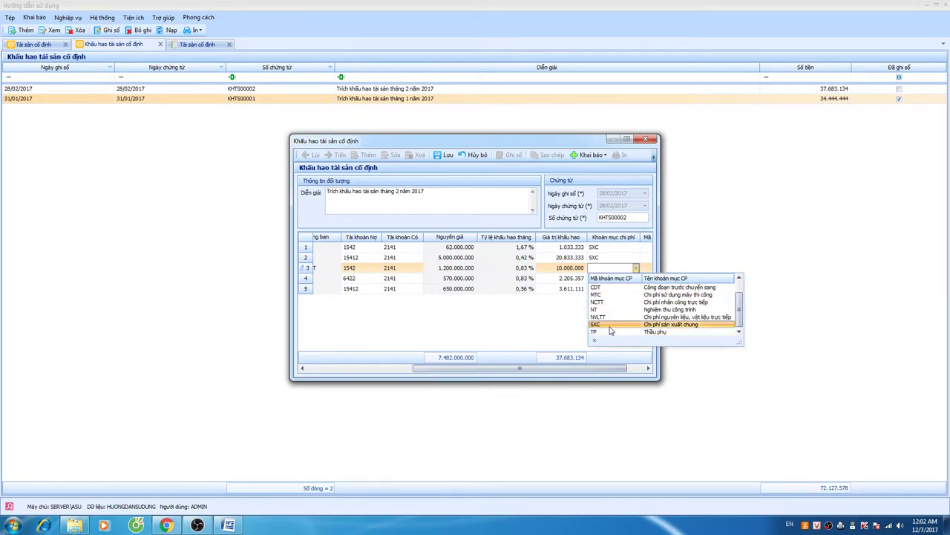
pyautogui.click(609, 325)
pyautogui.click(442, 155)
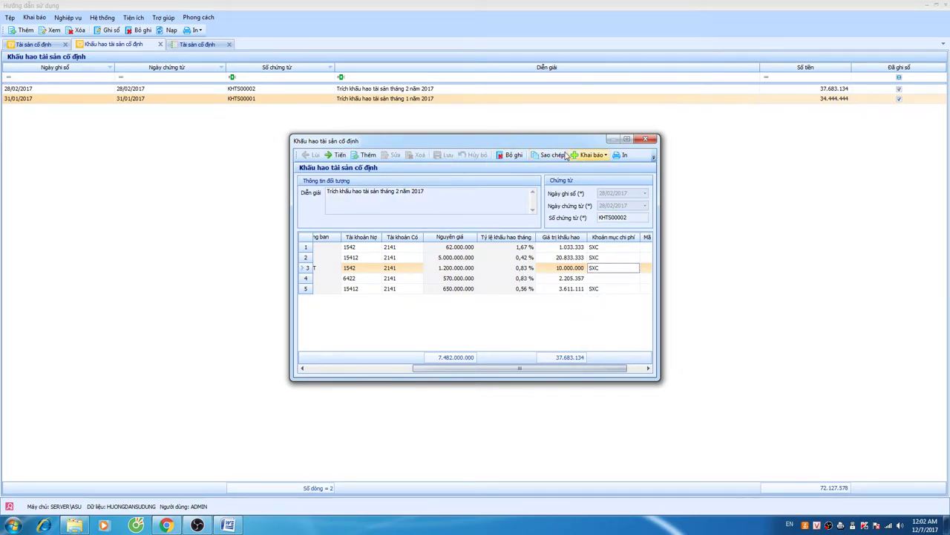
pyautogui.click(645, 138)
# - Generate the fixed asset depreciation voucher for month 3 of 2017
pyautogui.click(226, 151)
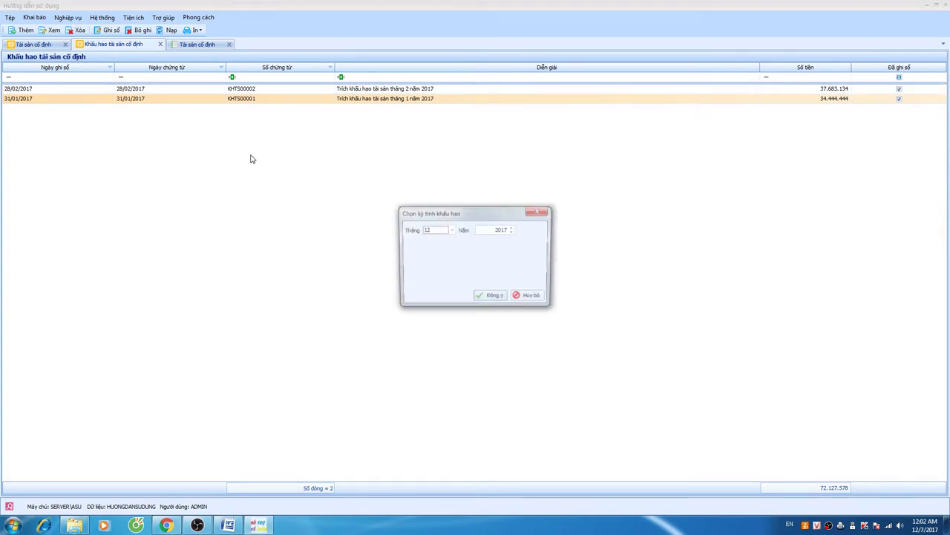
pyautogui.click(450, 230)
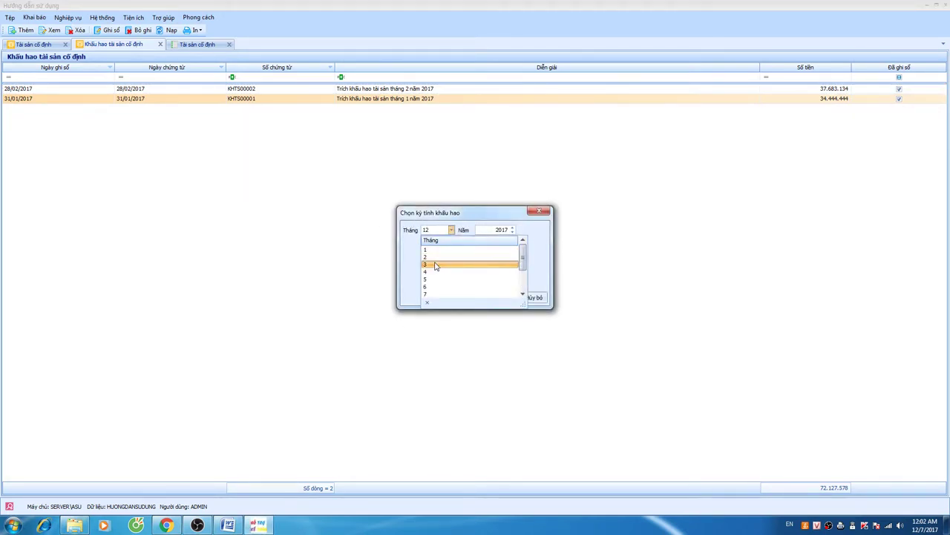
pyautogui.click(439, 265)
pyautogui.click(490, 297)
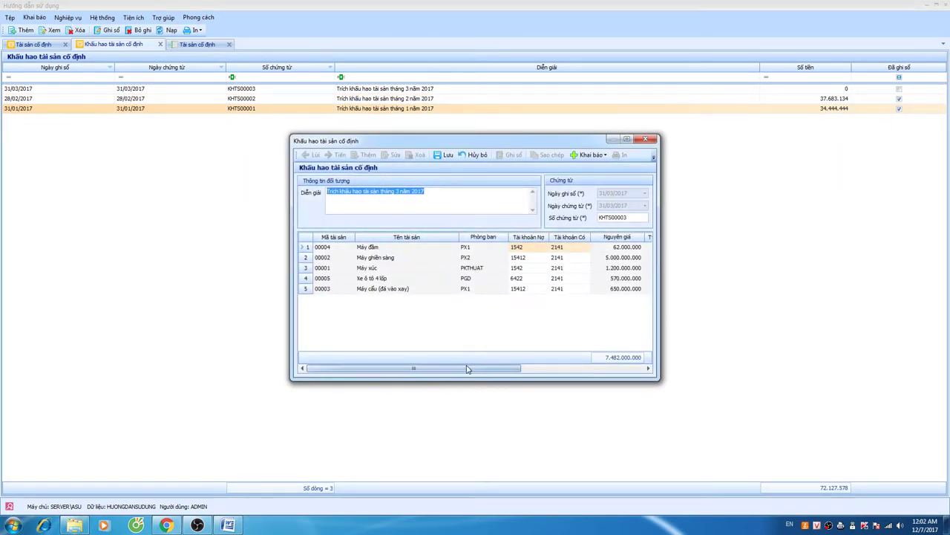
# - Check the car's depreciation value in the month 3 voucher, keeping the voucher open when prompted to save
pyautogui.moveTo(469, 368); pyautogui.dragTo(572, 376)
pyautogui.click(566, 278)
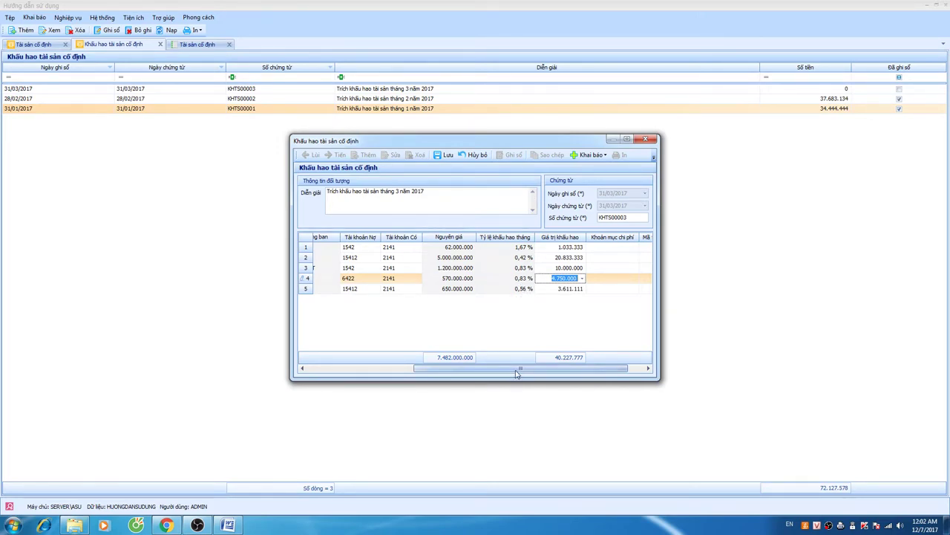
pyautogui.moveTo(519, 369); pyautogui.dragTo(538, 374)
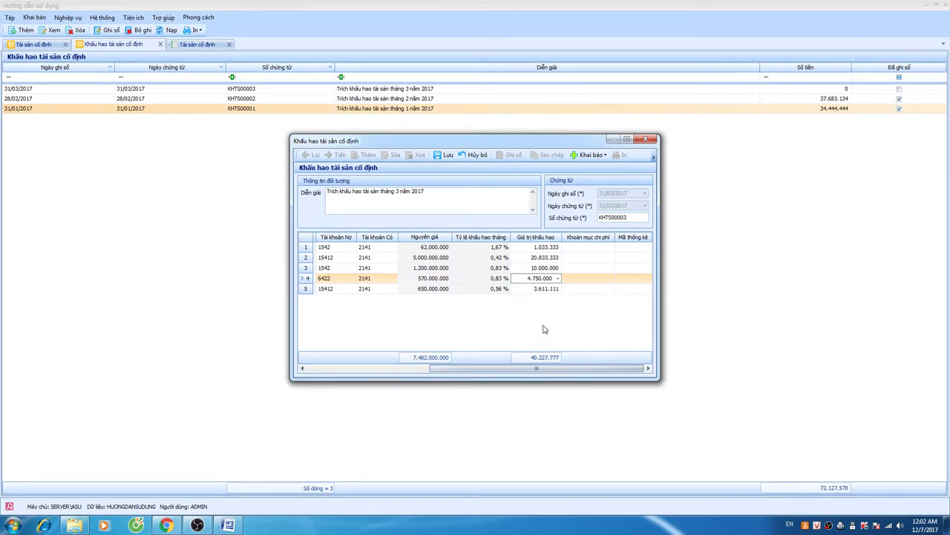
pyautogui.click(645, 139)
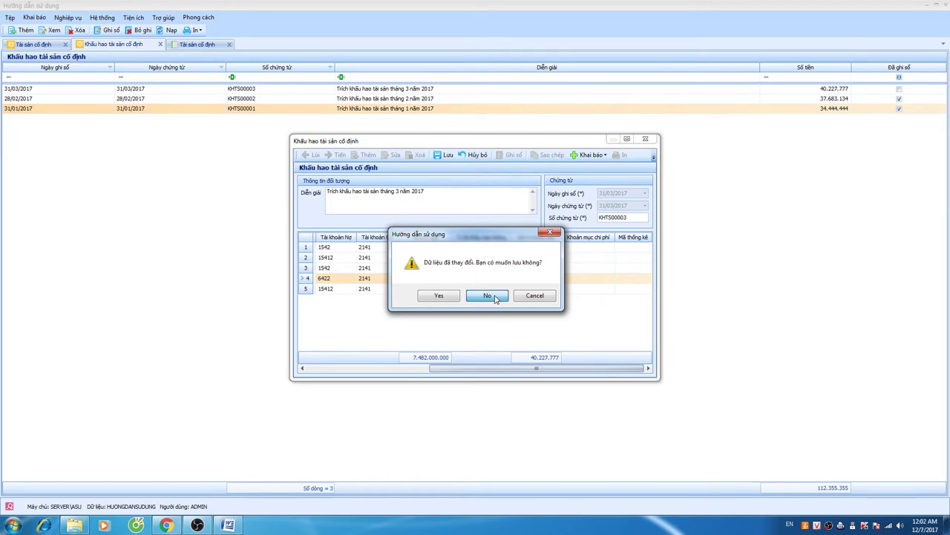
pyautogui.click(535, 295)
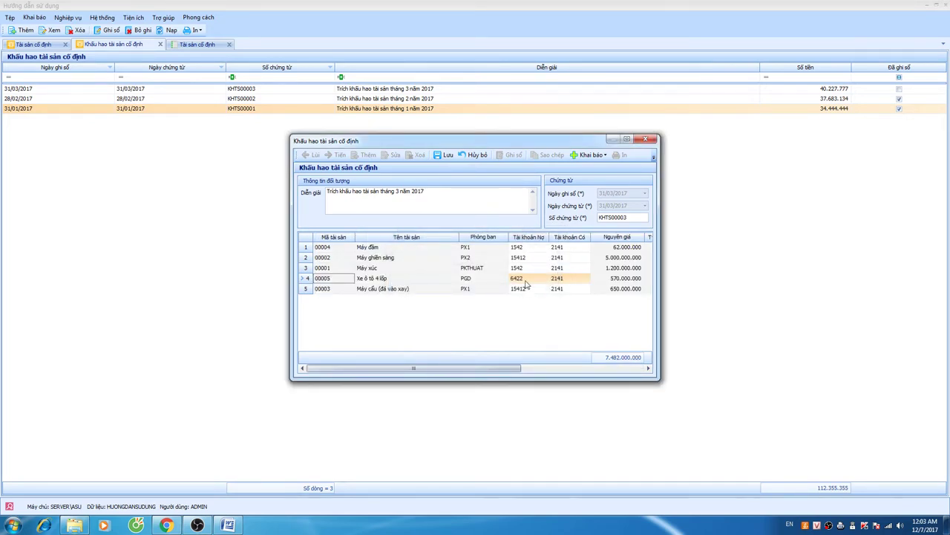
# - Review the car's full line again, from asset details to depreciation value, and discard the month 3 voucher without saving
pyautogui.moveTo(413, 369); pyautogui.dragTo(536, 368)
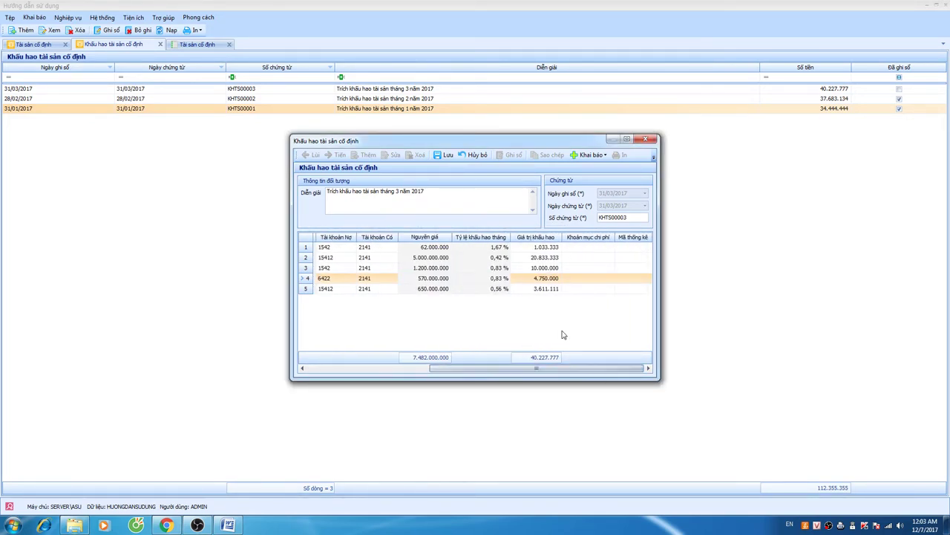
pyautogui.click(539, 278)
pyautogui.moveTo(523, 276); pyautogui.dragTo(569, 278)
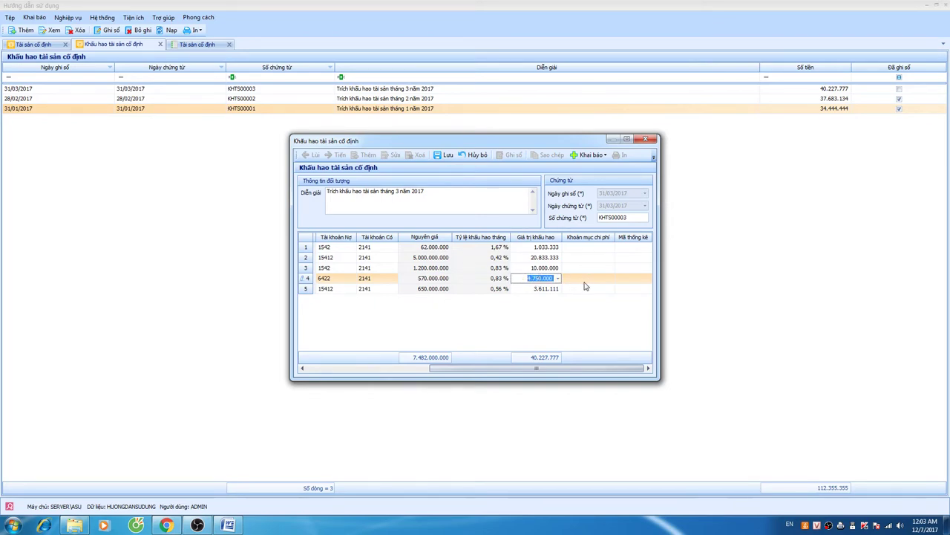
pyautogui.moveTo(539, 372); pyautogui.dragTo(573, 376)
pyautogui.moveTo(524, 278); pyautogui.dragTo(572, 284)
pyautogui.moveTo(532, 371); pyautogui.dragTo(385, 375)
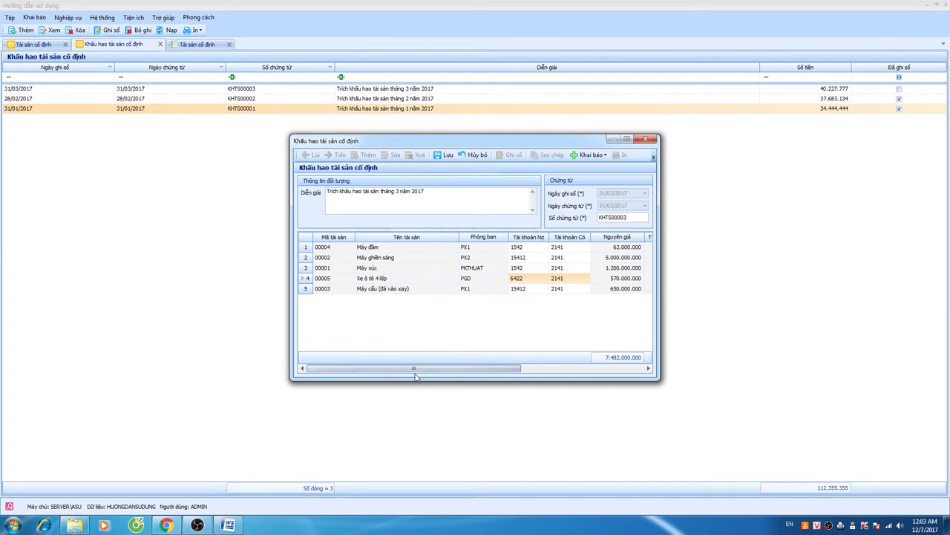
pyautogui.moveTo(414, 374); pyautogui.dragTo(555, 376)
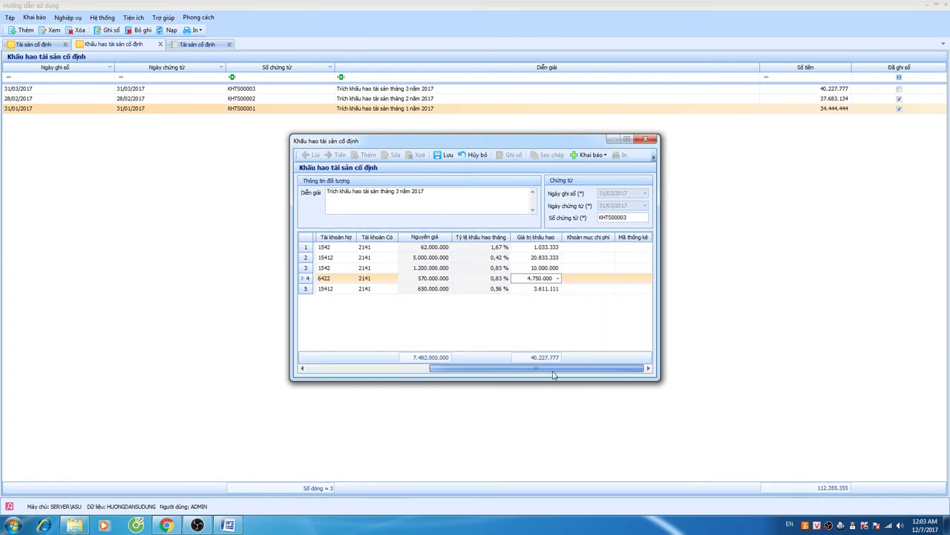
pyautogui.click(645, 139)
pyautogui.click(487, 296)
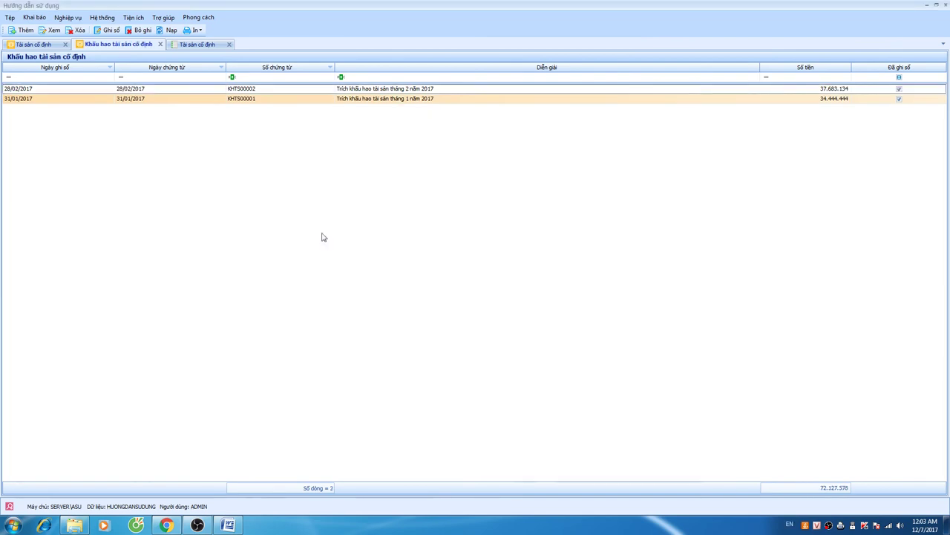